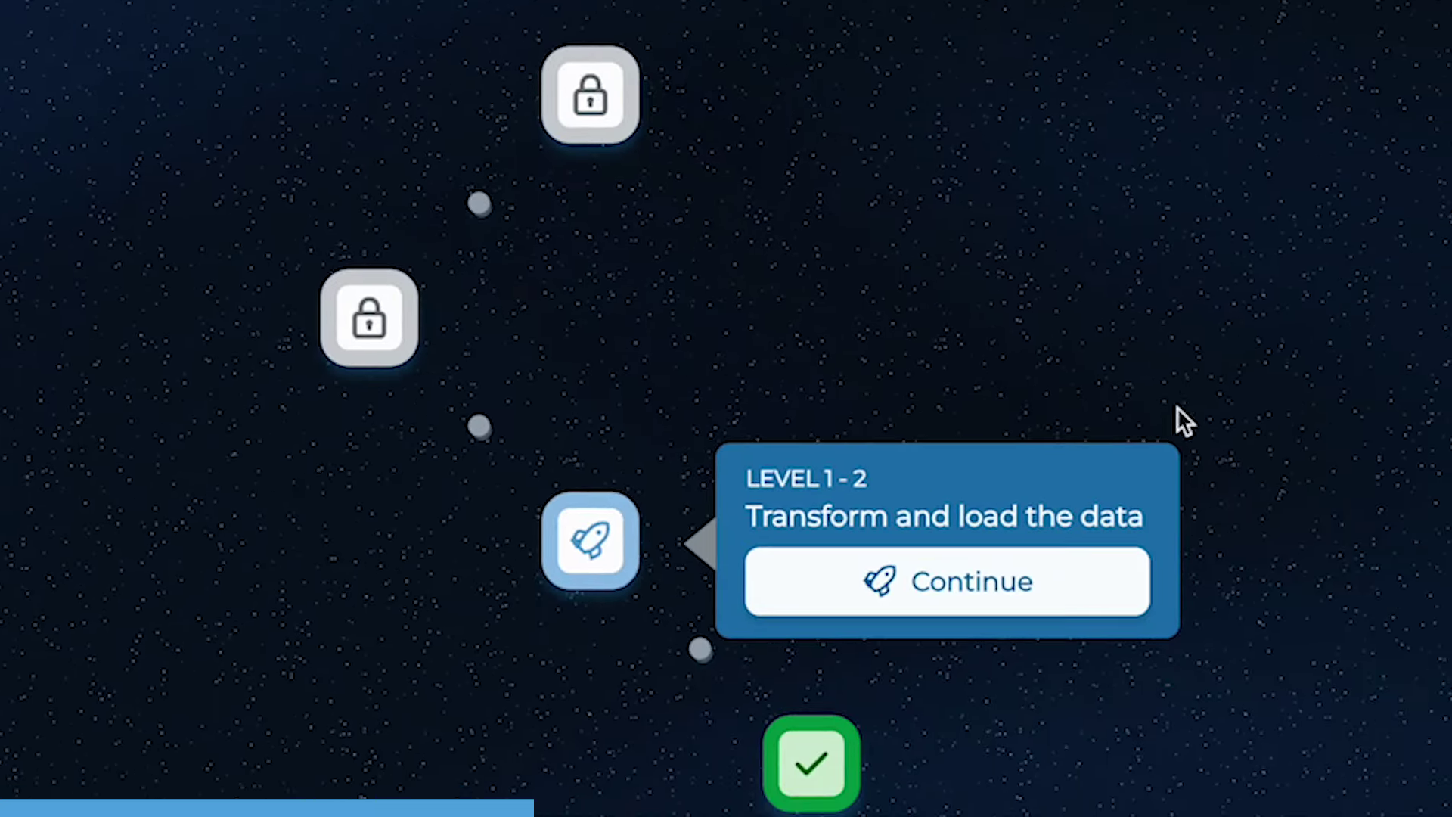
- Continue Level 1-2 and answer Question 6 with the option that parameters filter data dynamically
click(1092, 583)
click(1260, 391)
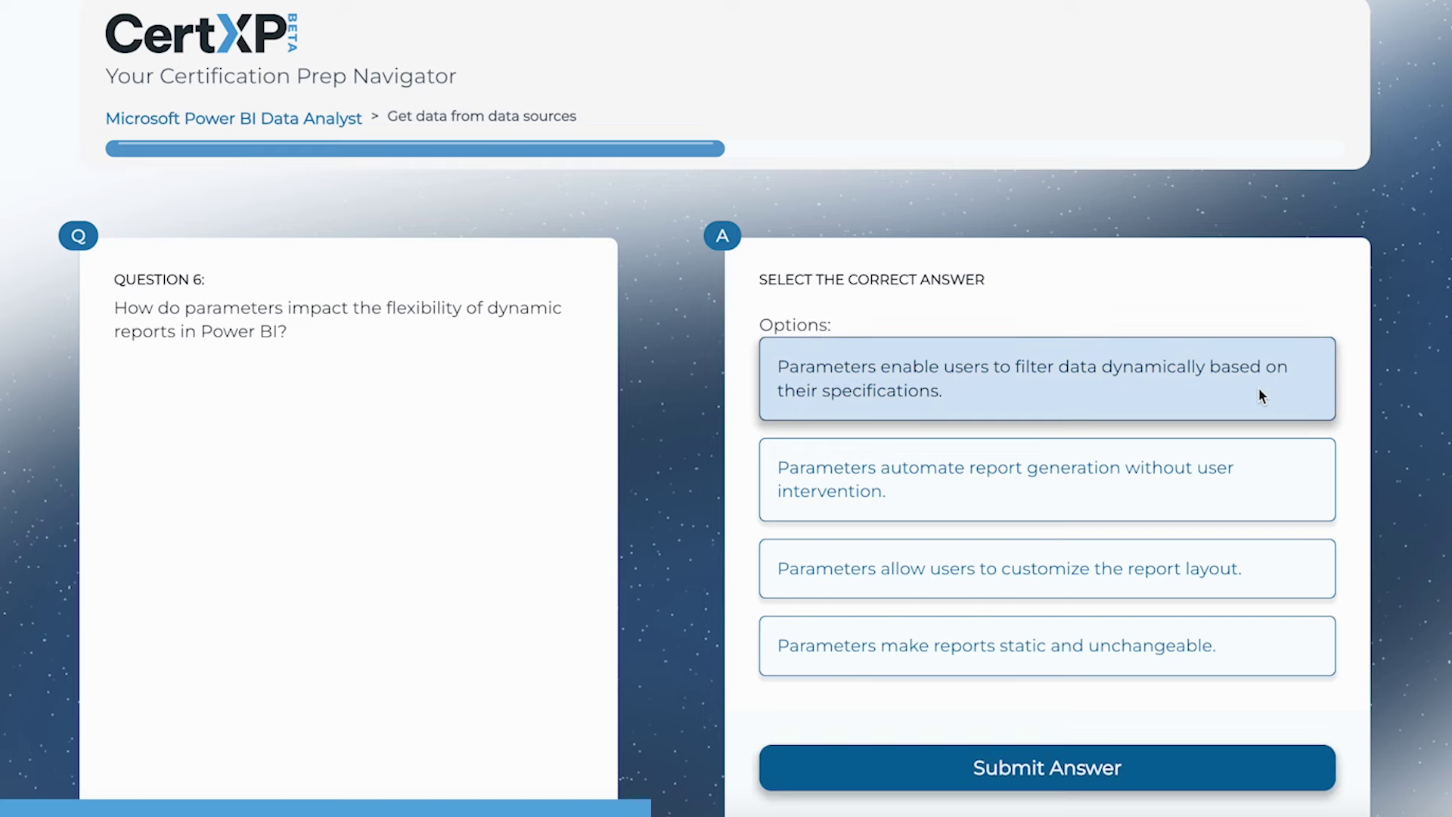
click(1209, 775)
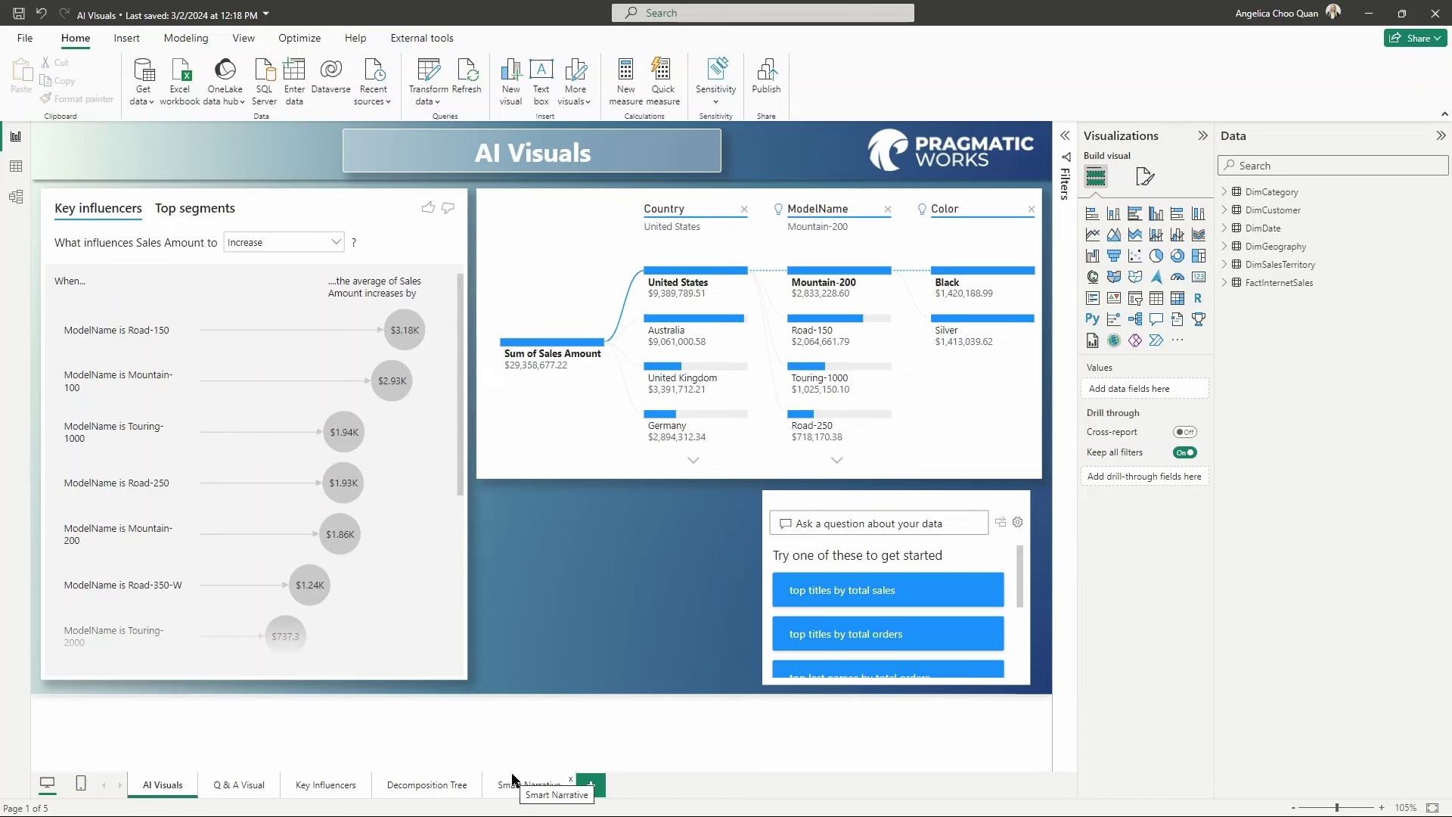
- Switch the report to the Q & A Visual page tab
click(217, 791)
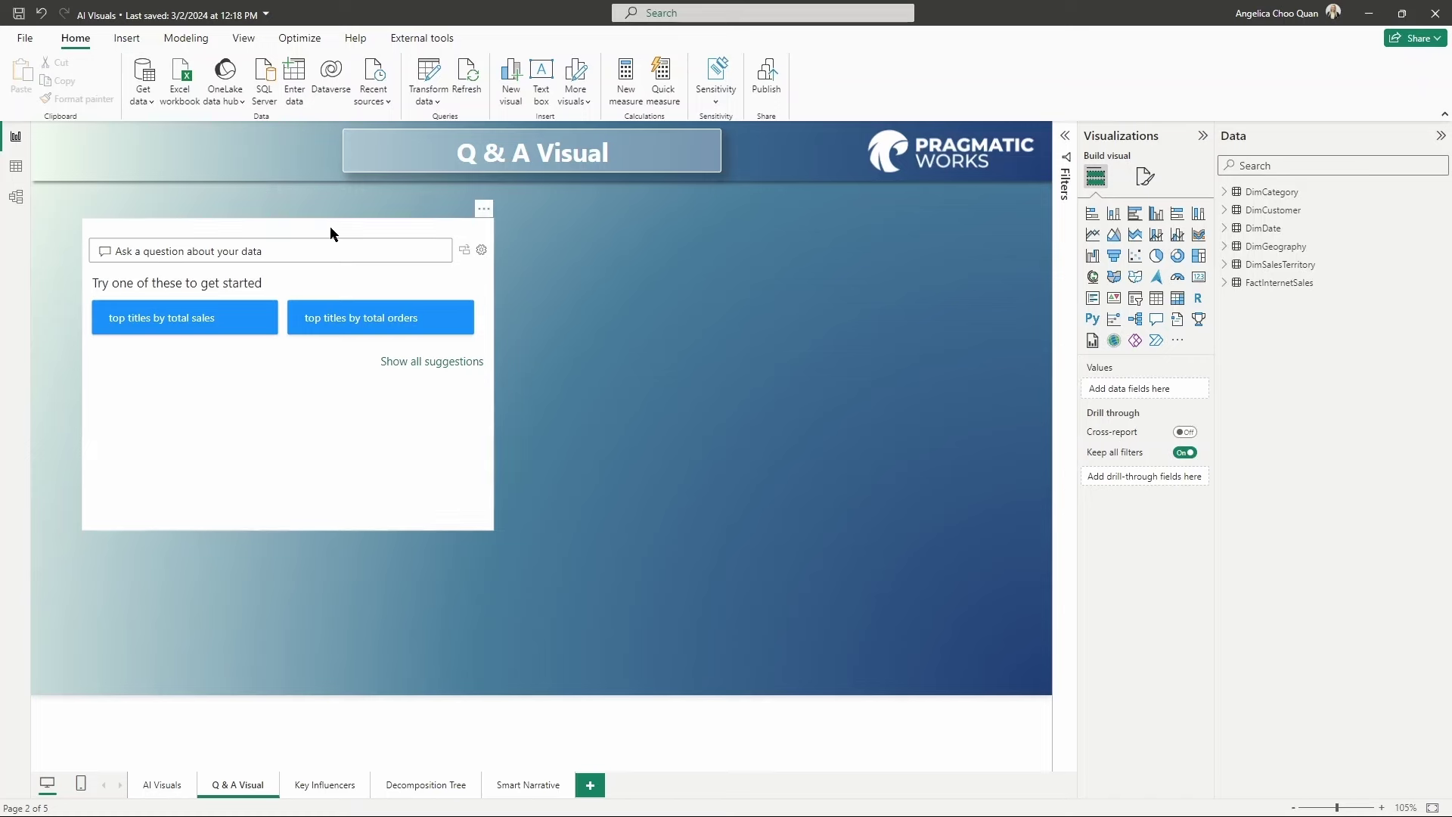
- Shift the existing Q&A visual left and place a new Q&A visual to its right
drag(329, 225, 324, 225)
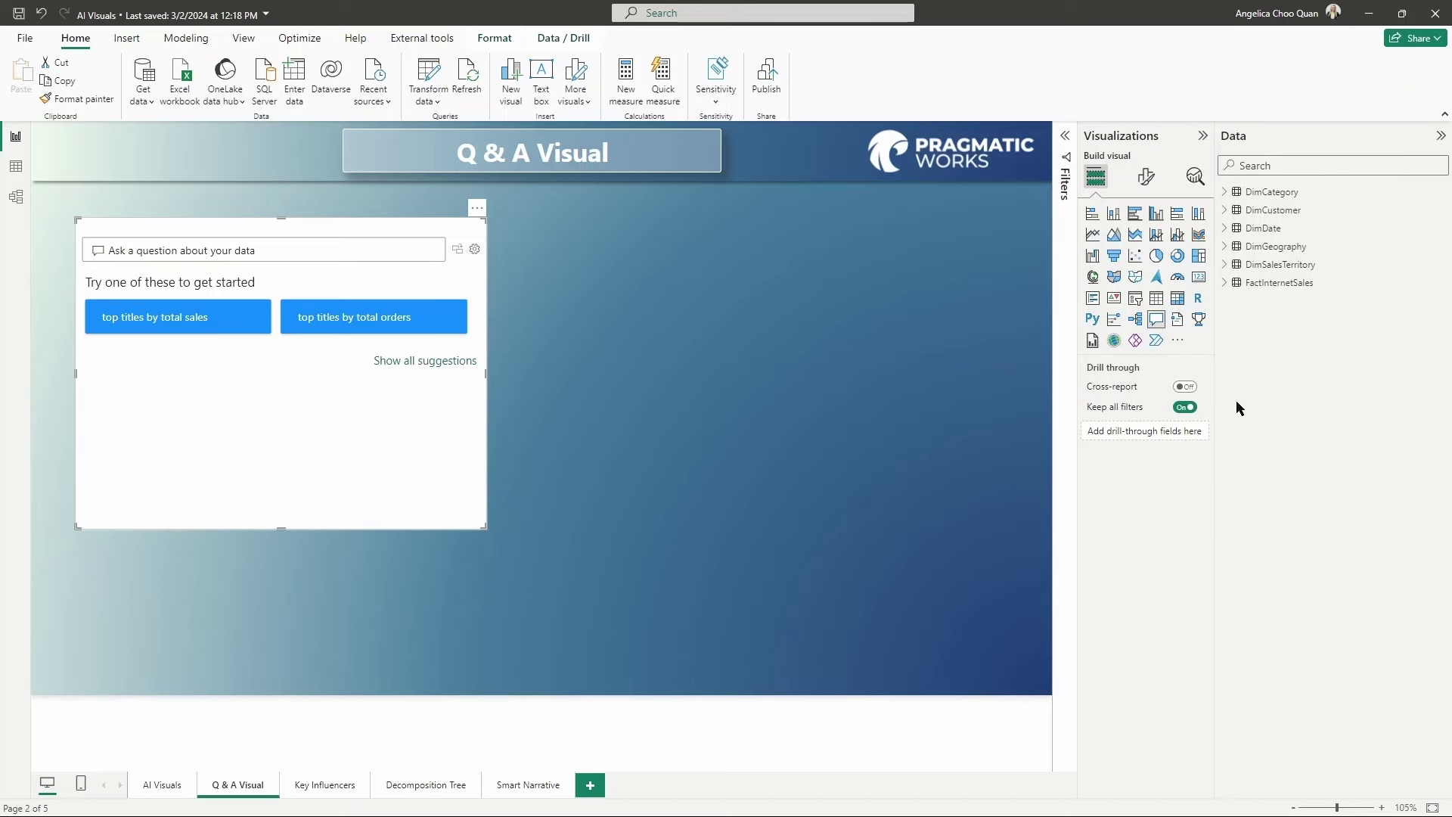
double_click(582, 259)
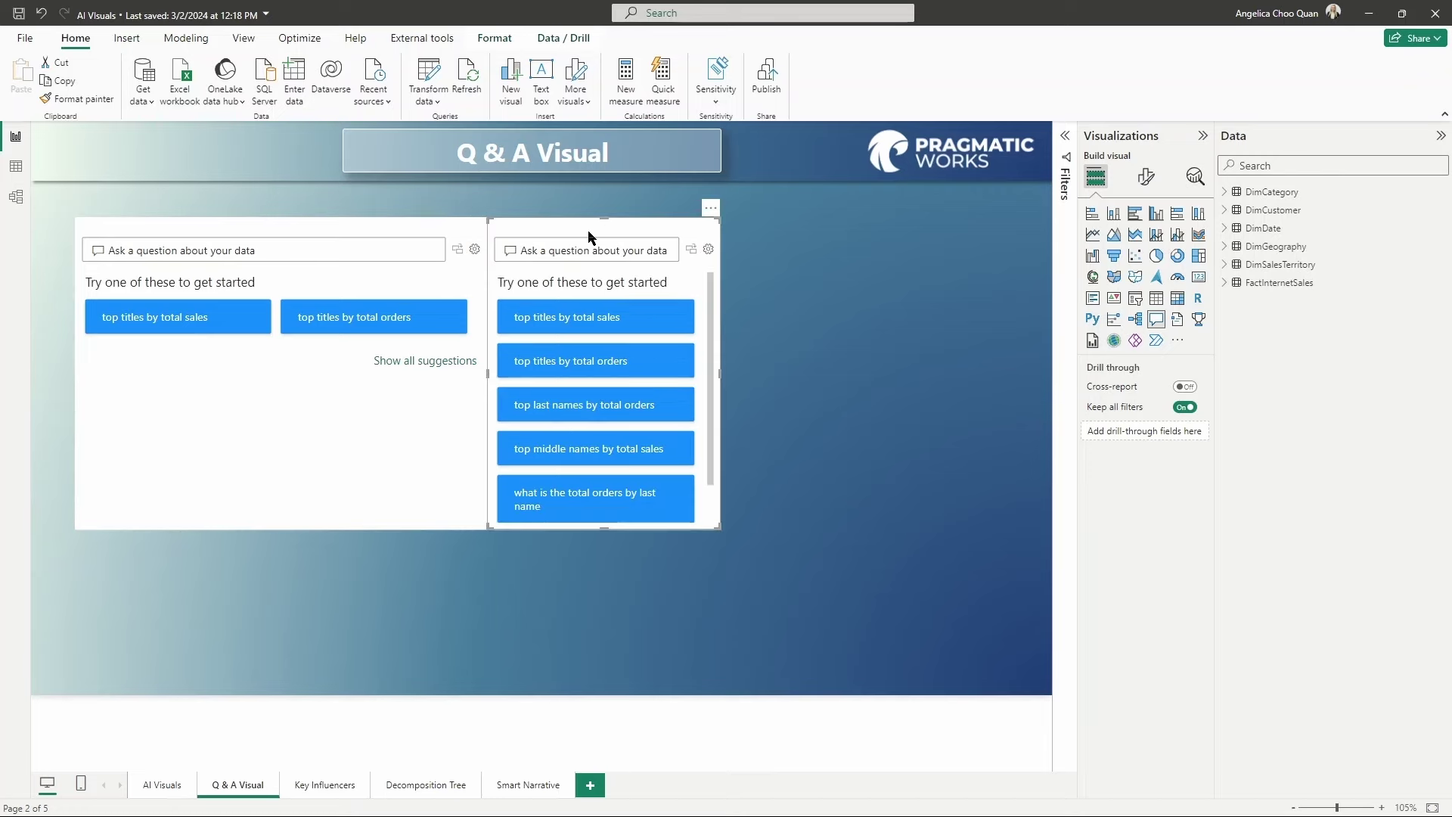
drag(588, 229, 652, 238)
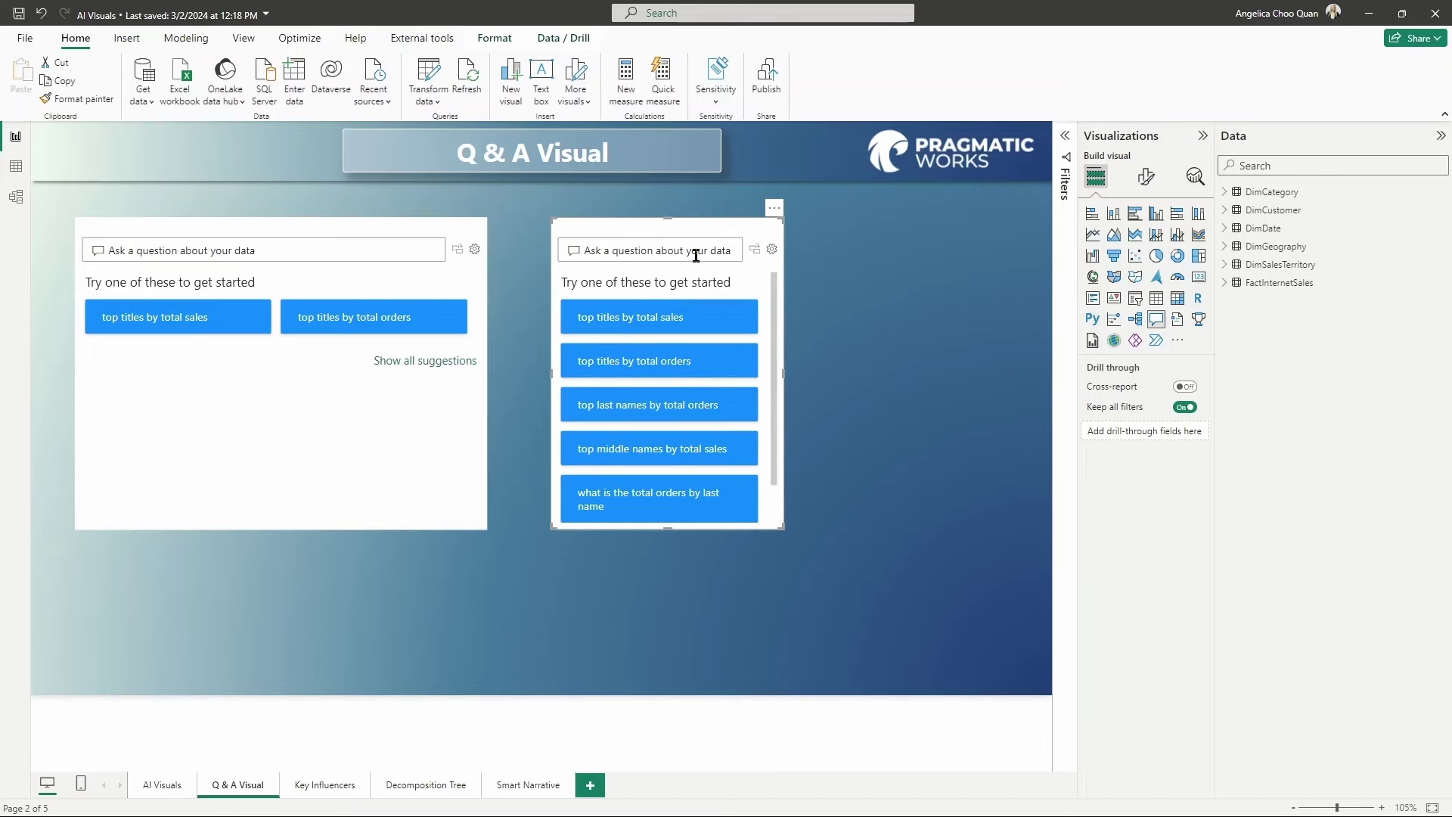
click(123, 39)
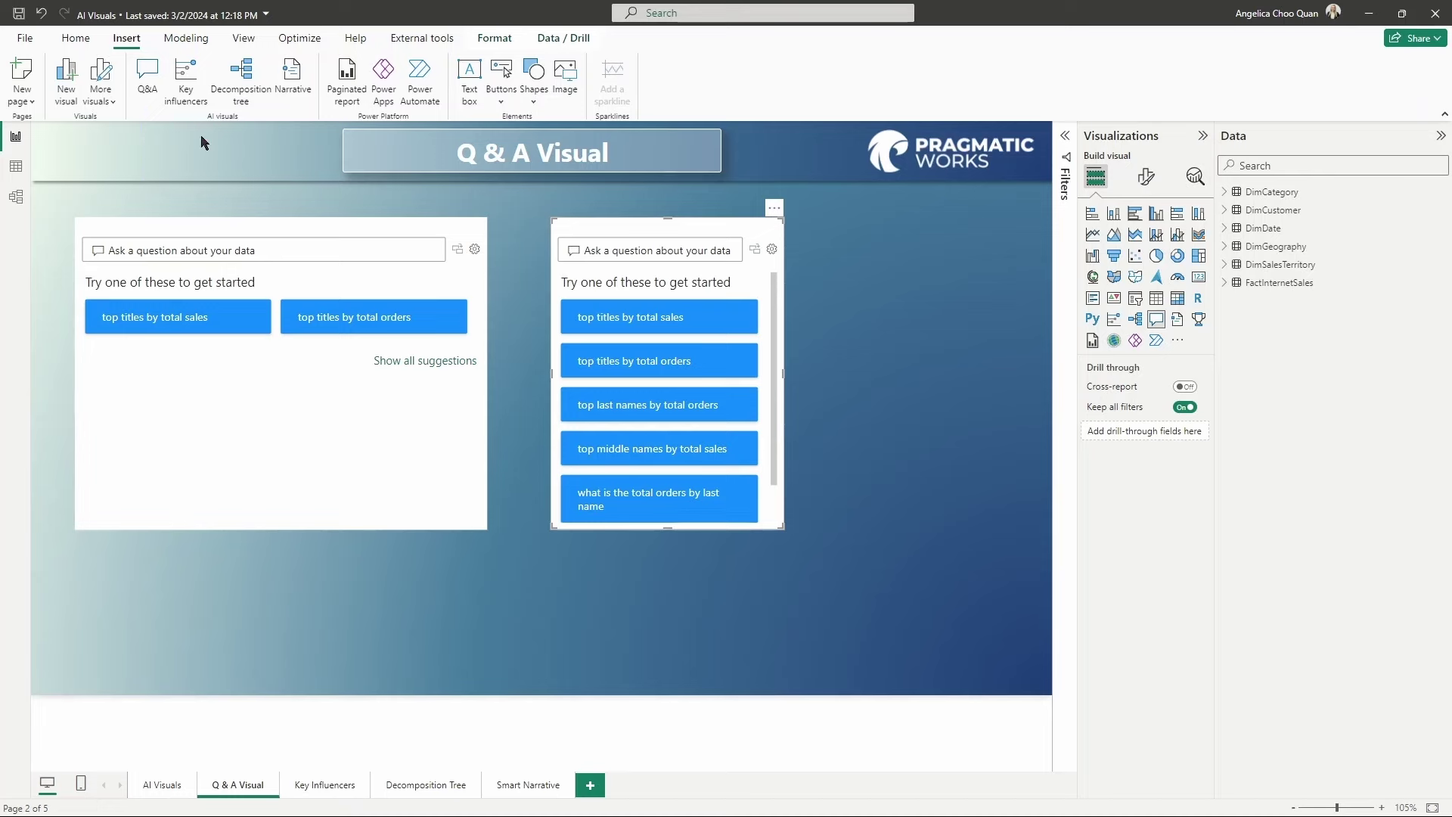
- Insert a Q&A button from the Buttons list and position it in the page's top-left corner
key(Escape)
click(501, 99)
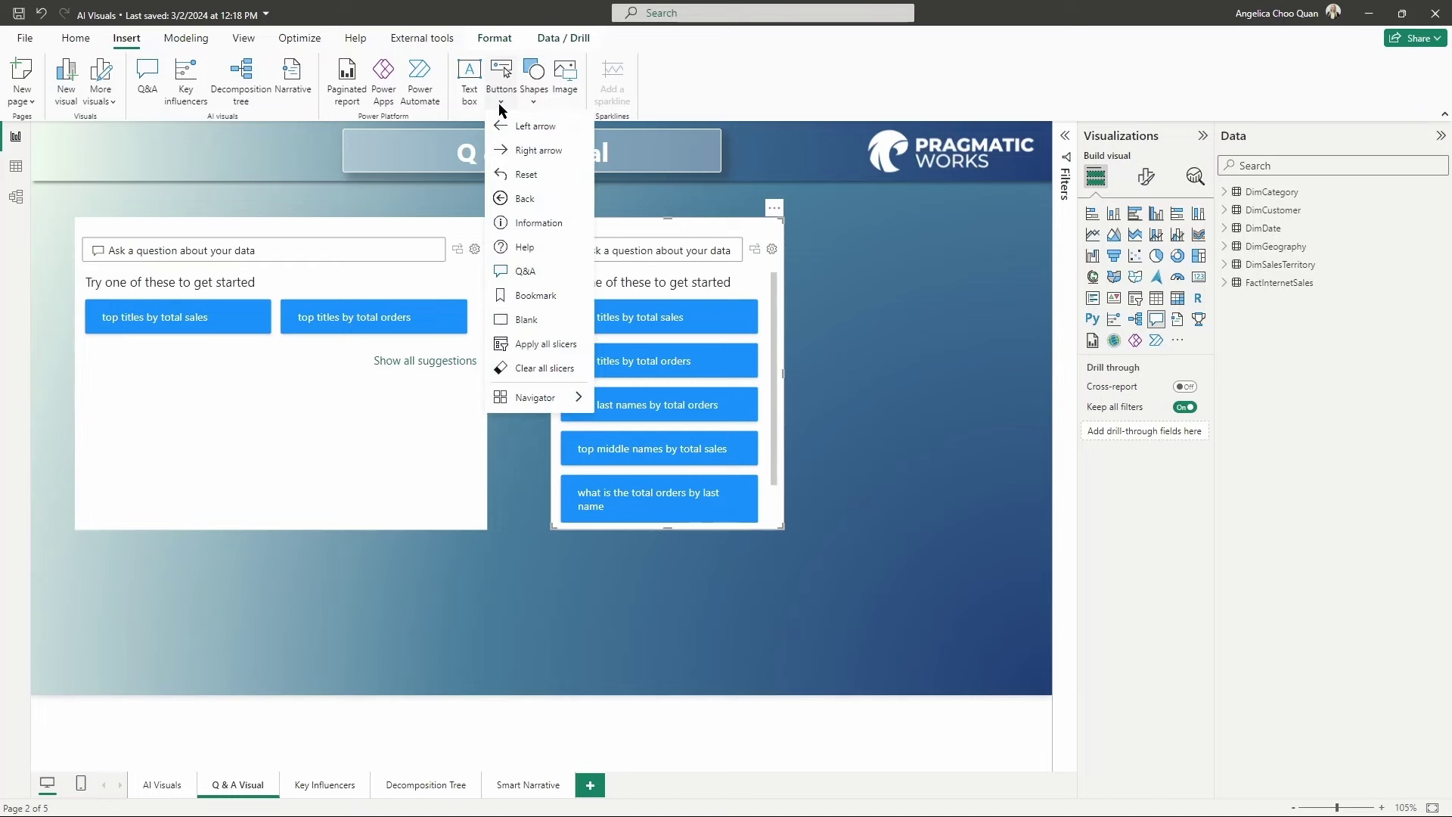
drag(500, 261, 572, 284)
key(Escape)
click(544, 272)
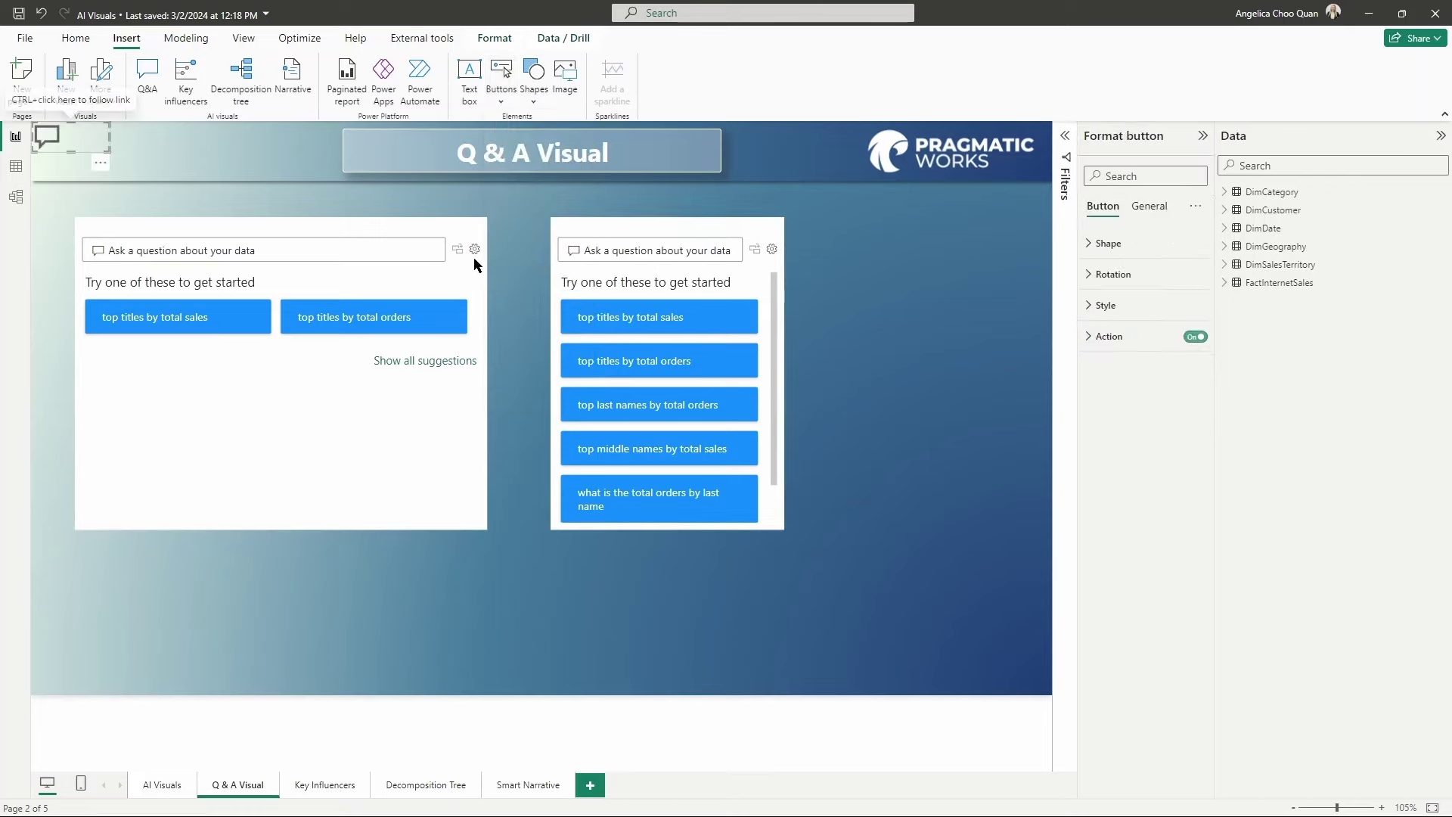
drag(95, 172, 121, 179)
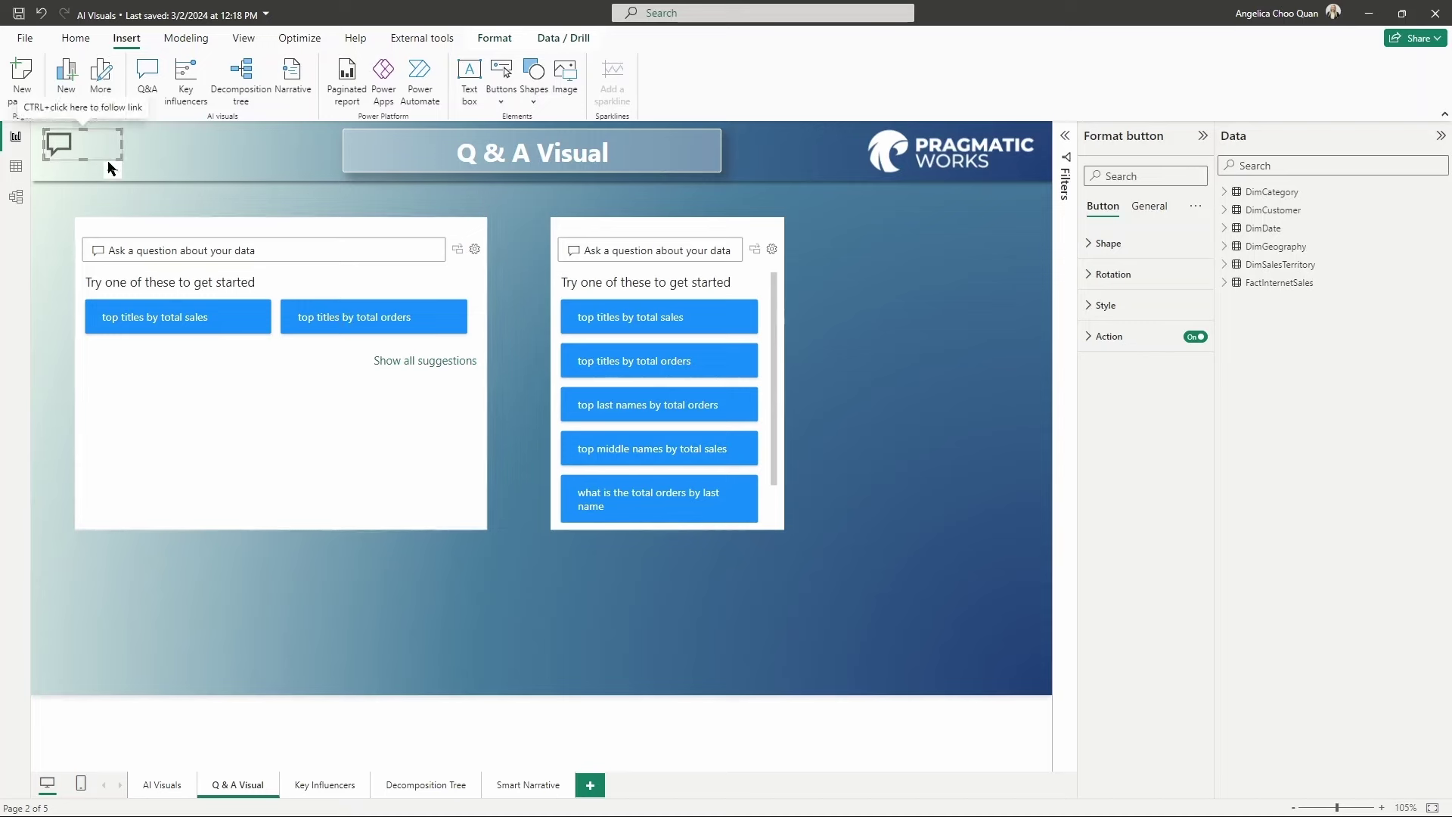
click(178, 194)
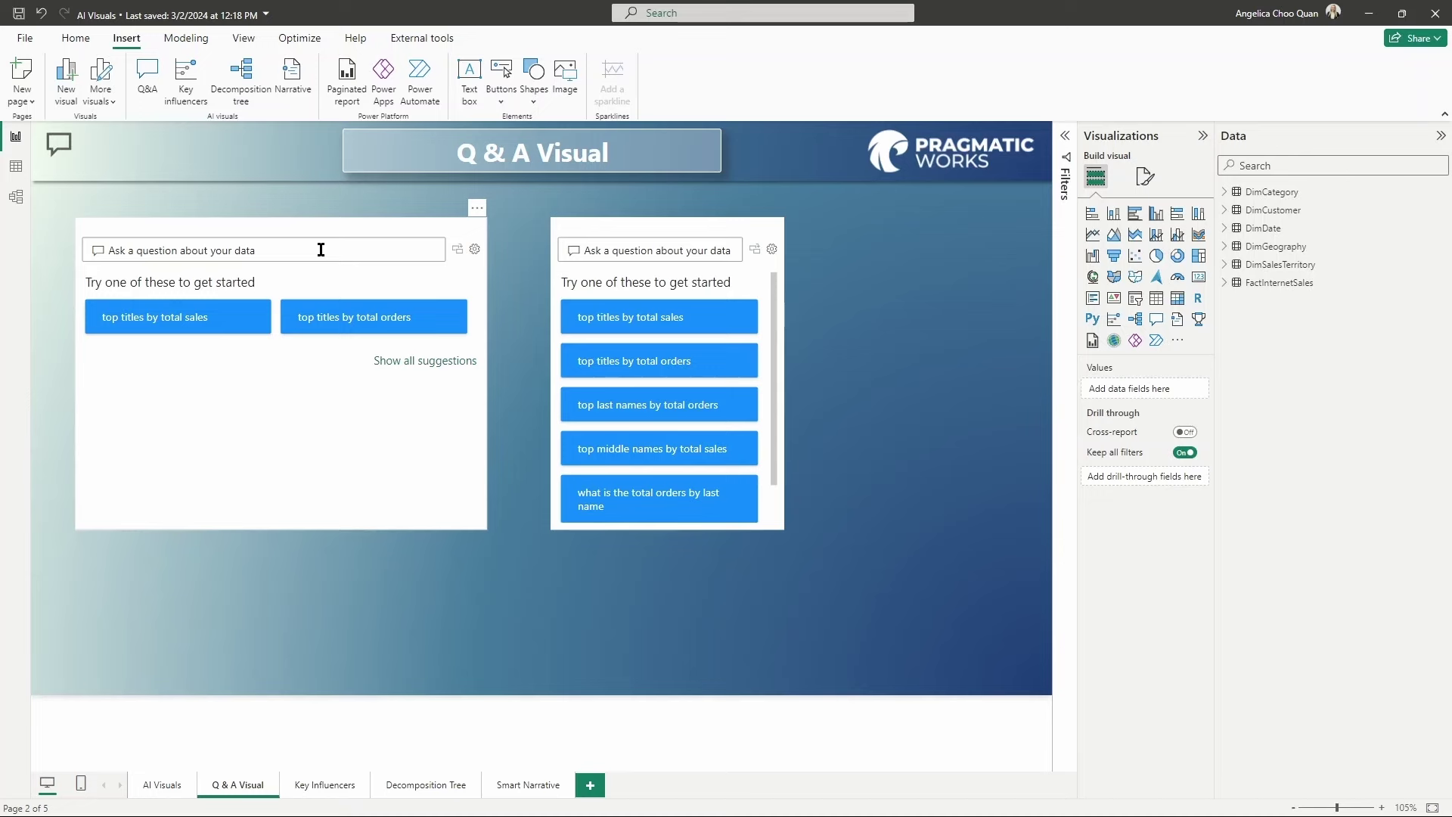
click(320, 249)
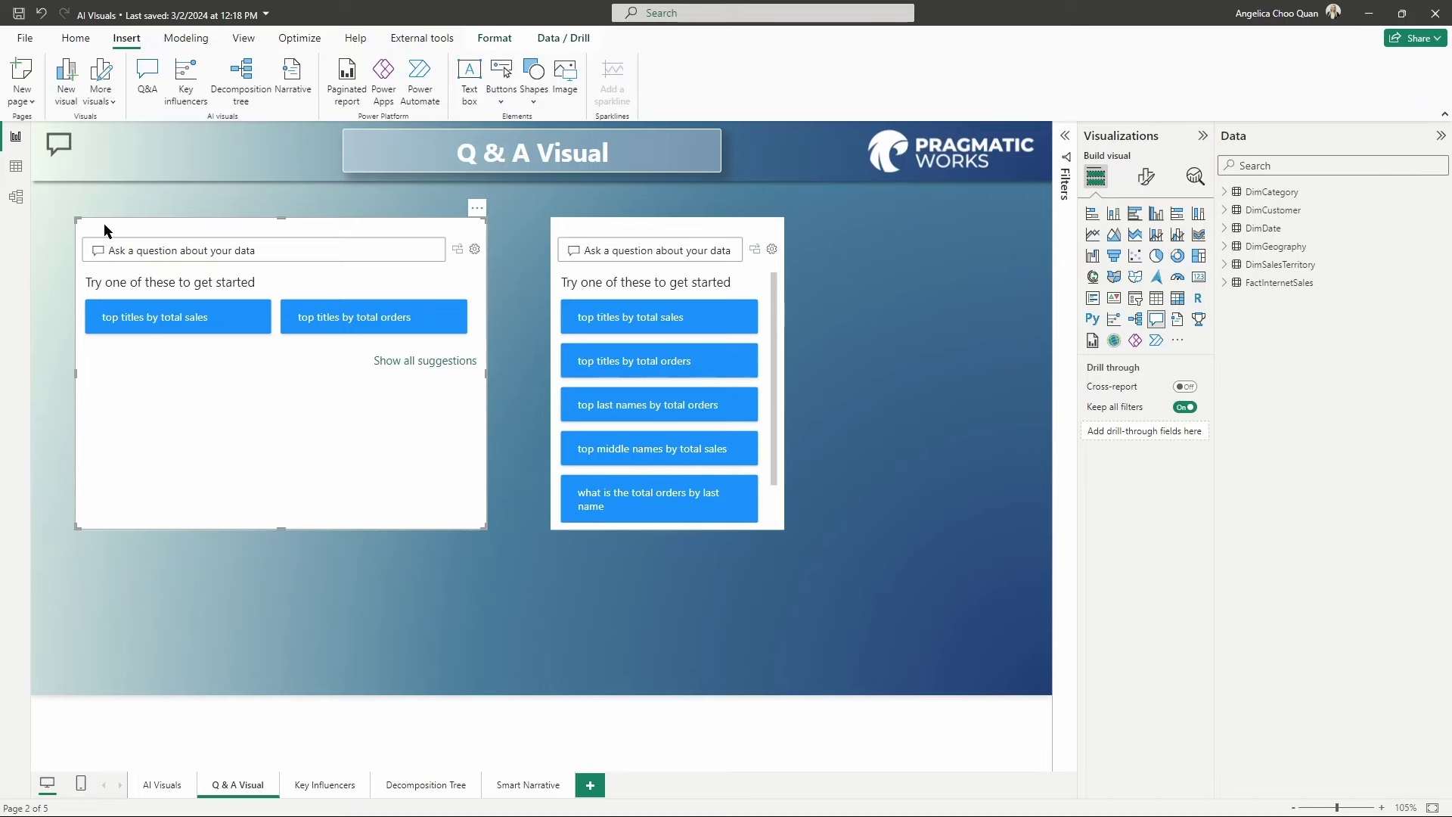
- Enter 'first customer pur' in the left Q&A box and accept the 'first customer purchase' suggestion
text(first cus)
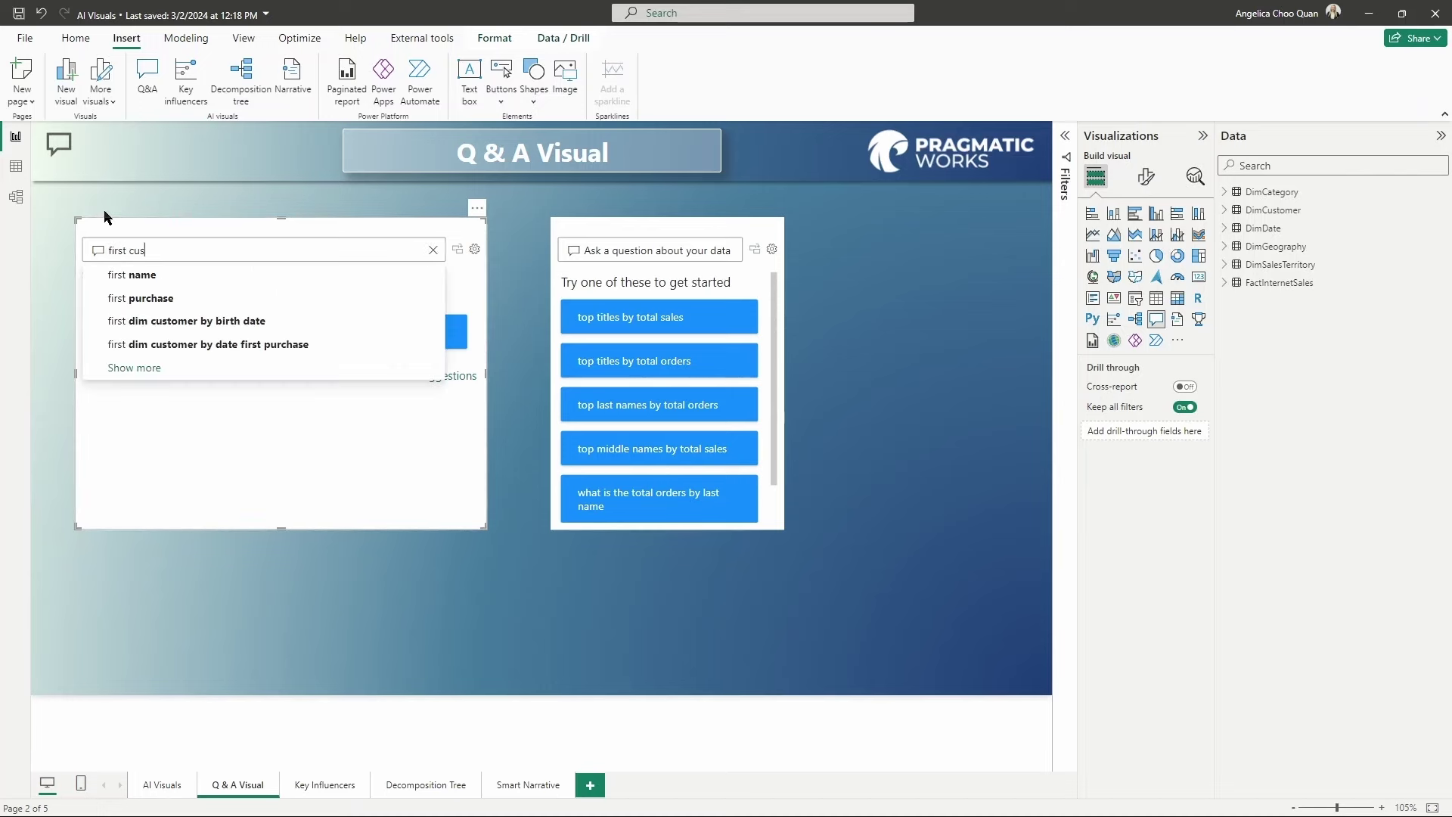
text(tomer pur)
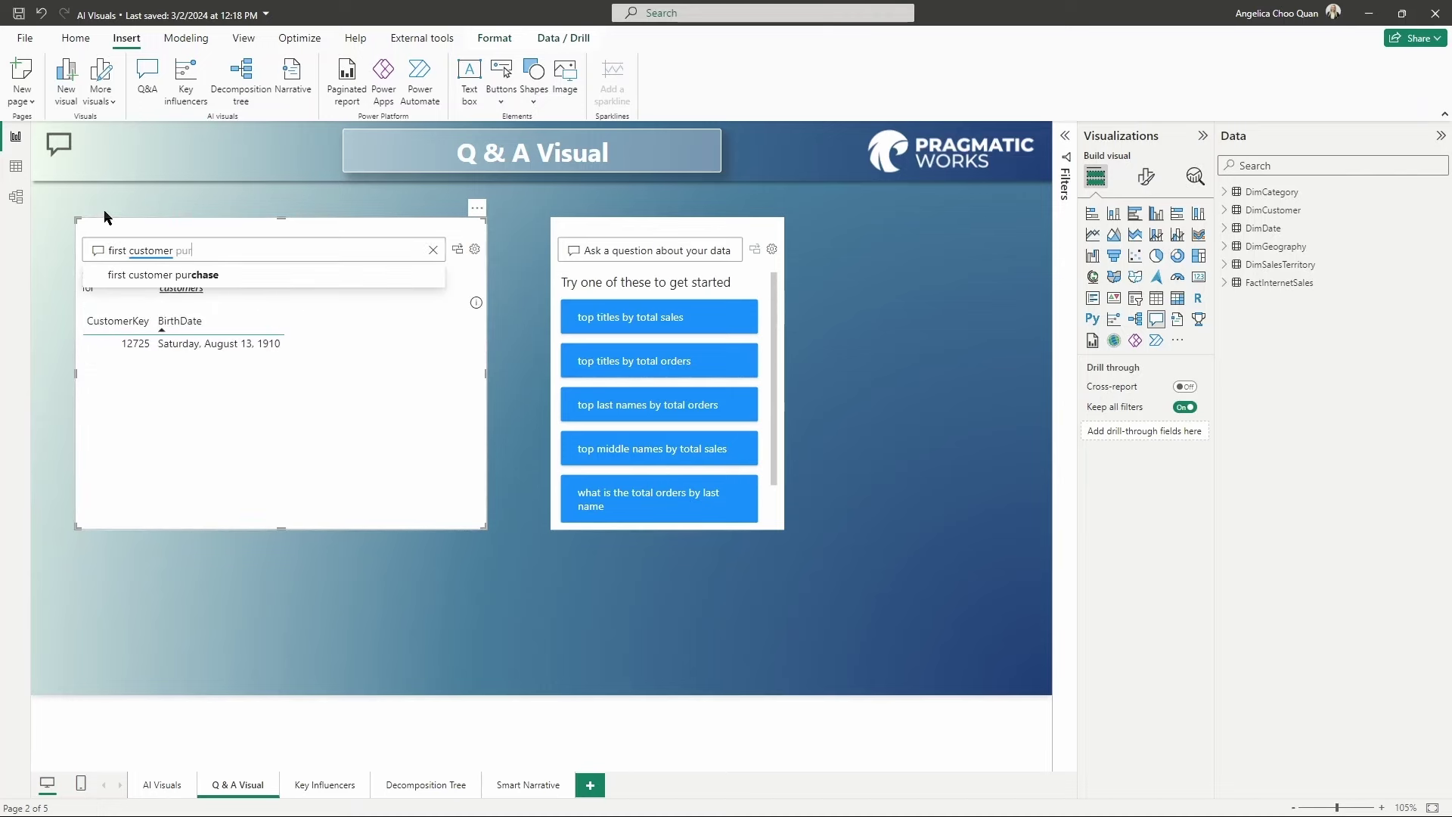
key(Down)
key(Tab)
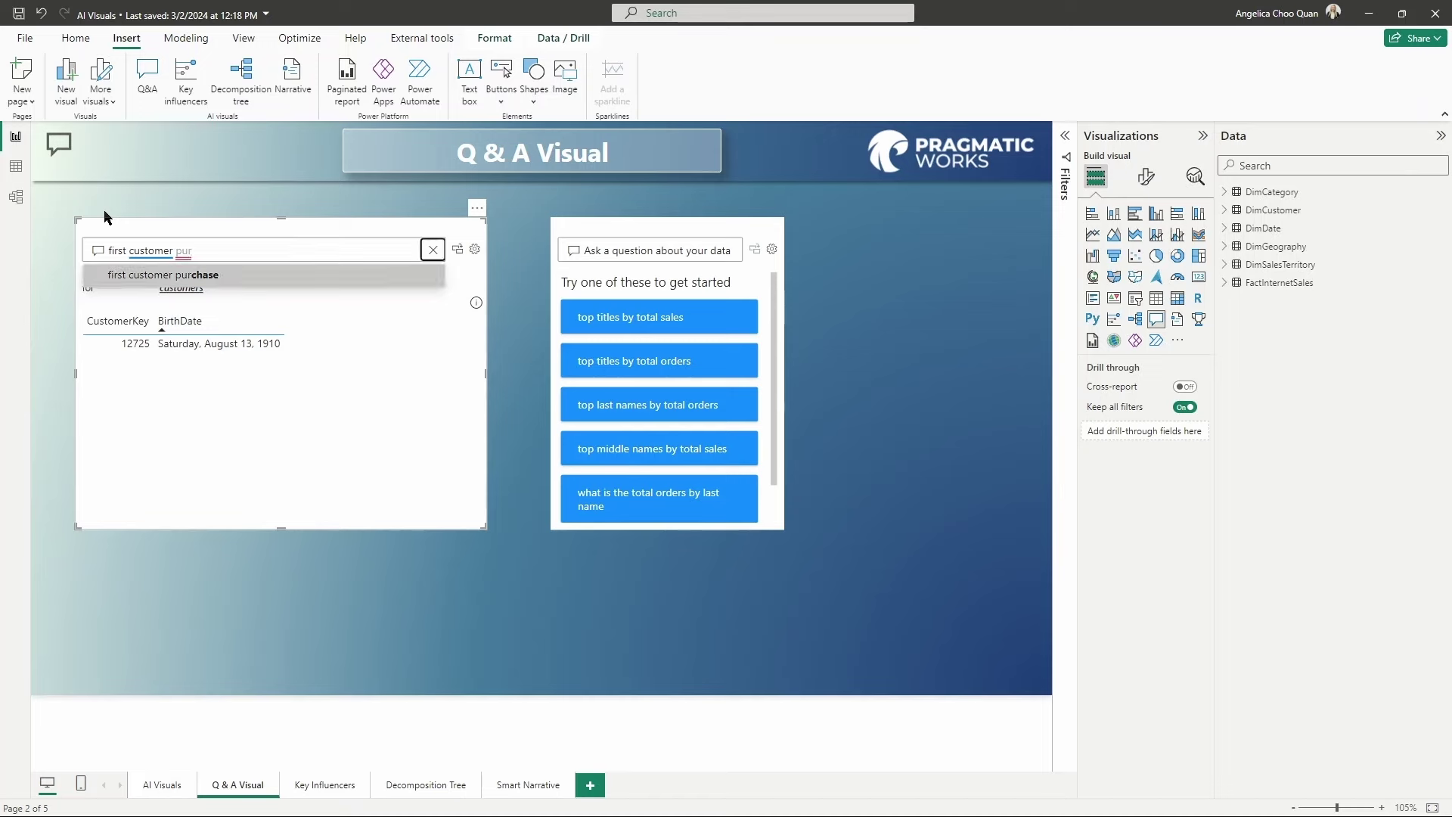
click(178, 275)
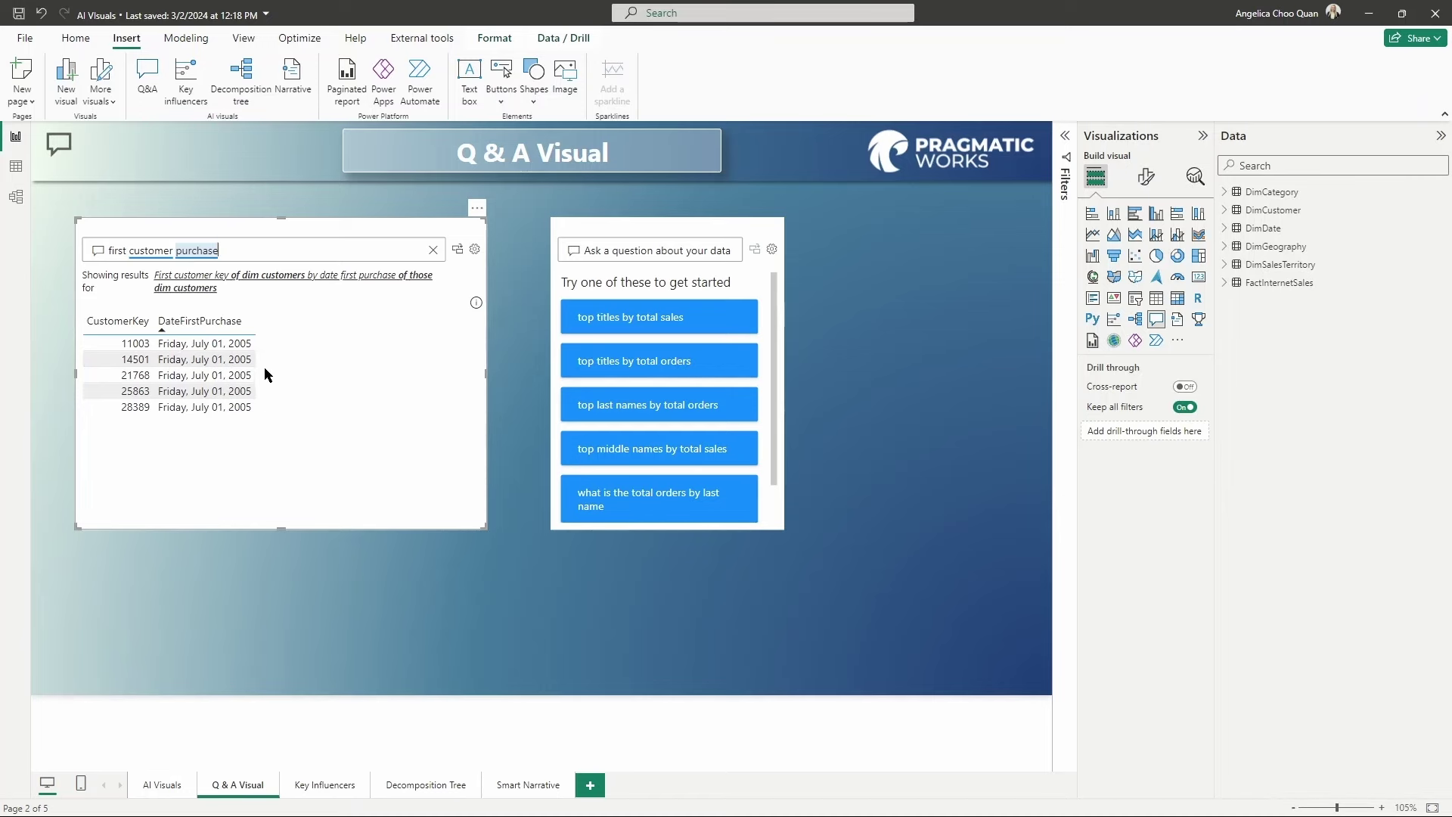
- Replace the left Q&A question with 'total orders by product and year'
key(ctrl+a)
key(BackSpace)
text(total)
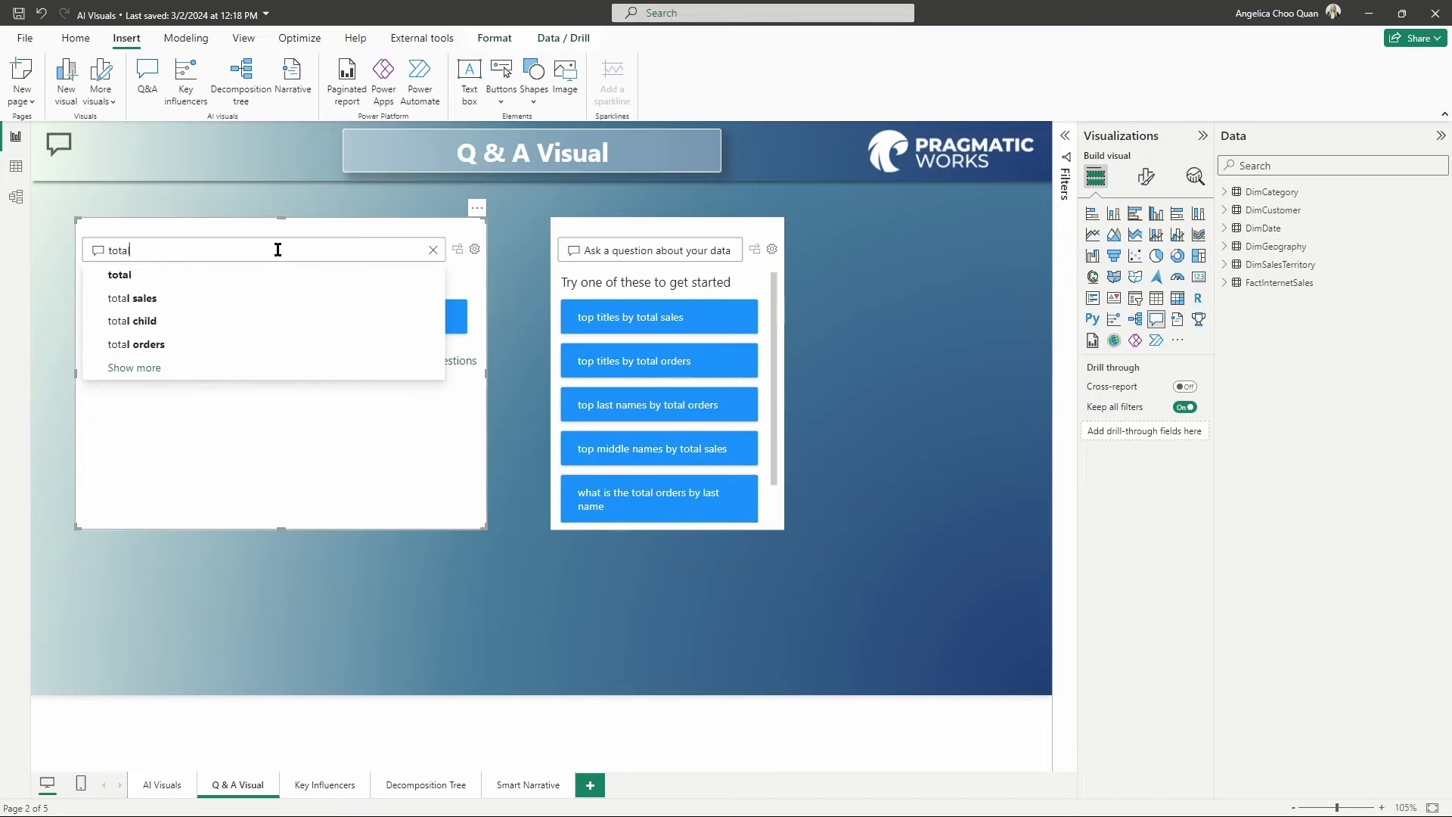
text( orders by )
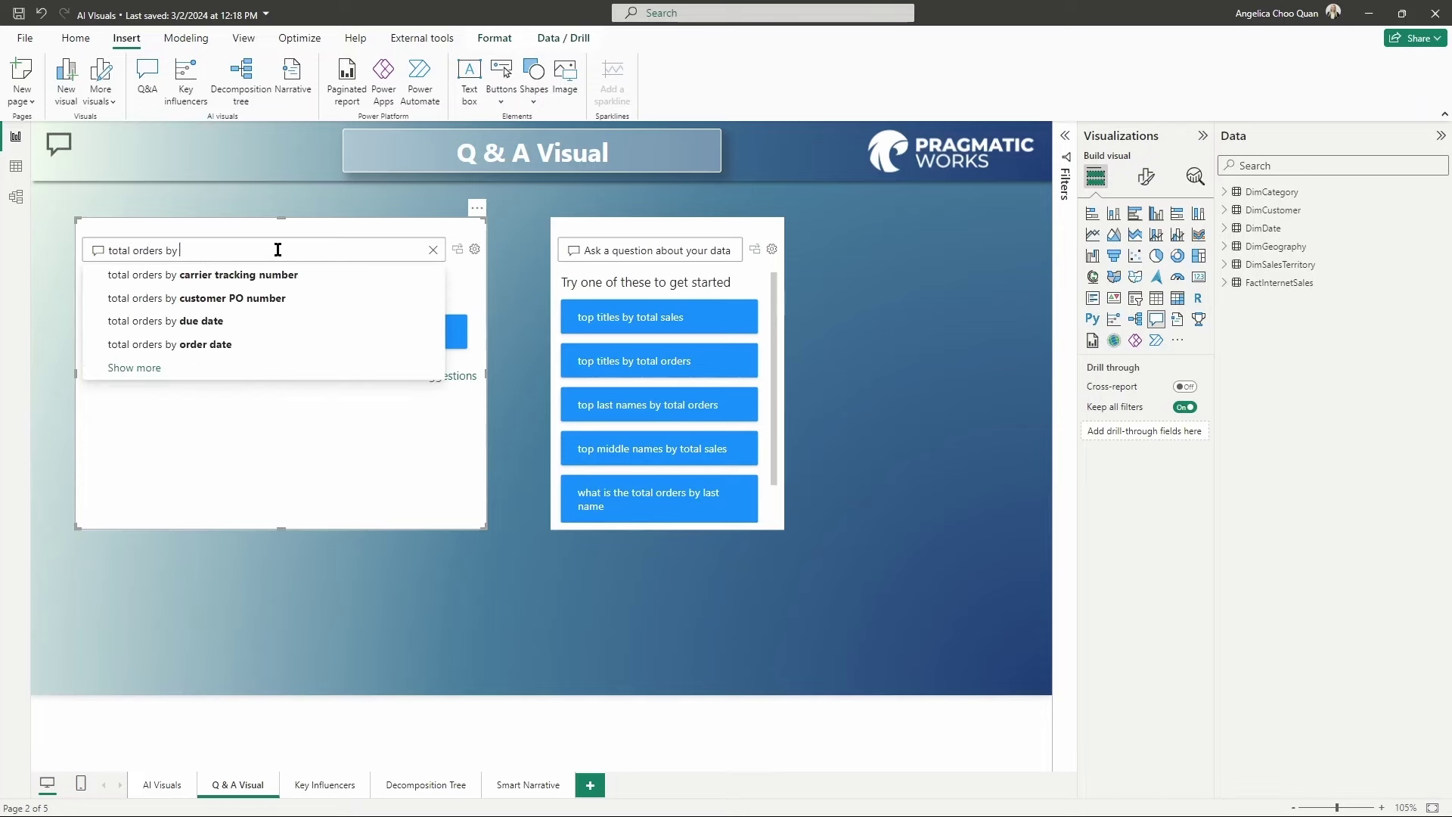
text(product and year)
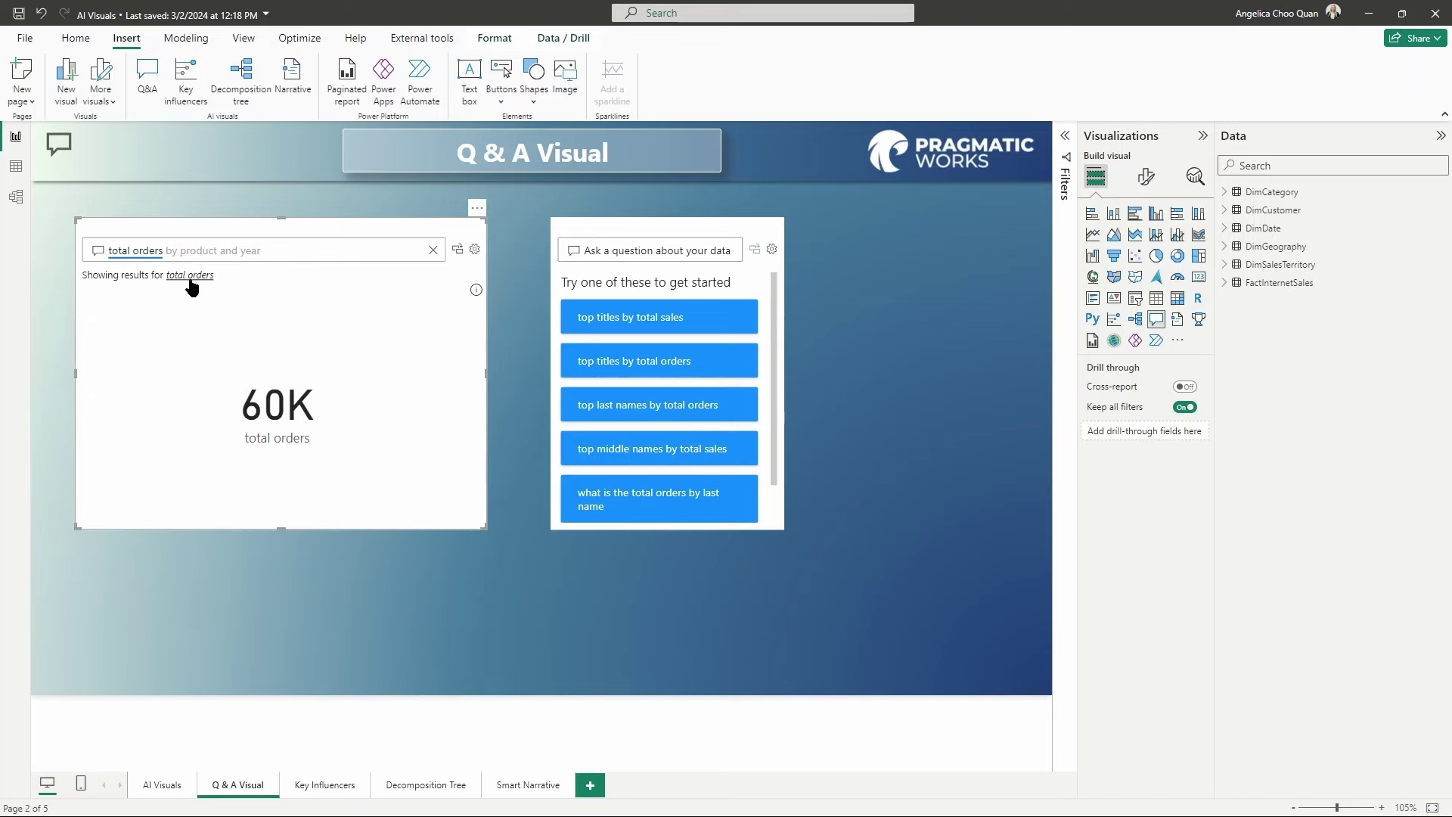
drag(108, 250, 162, 263)
- Expand and collapse FactInternetSales in the Data pane to check the total orders measure
click(1225, 282)
scroll(1330, 461, down, 1)
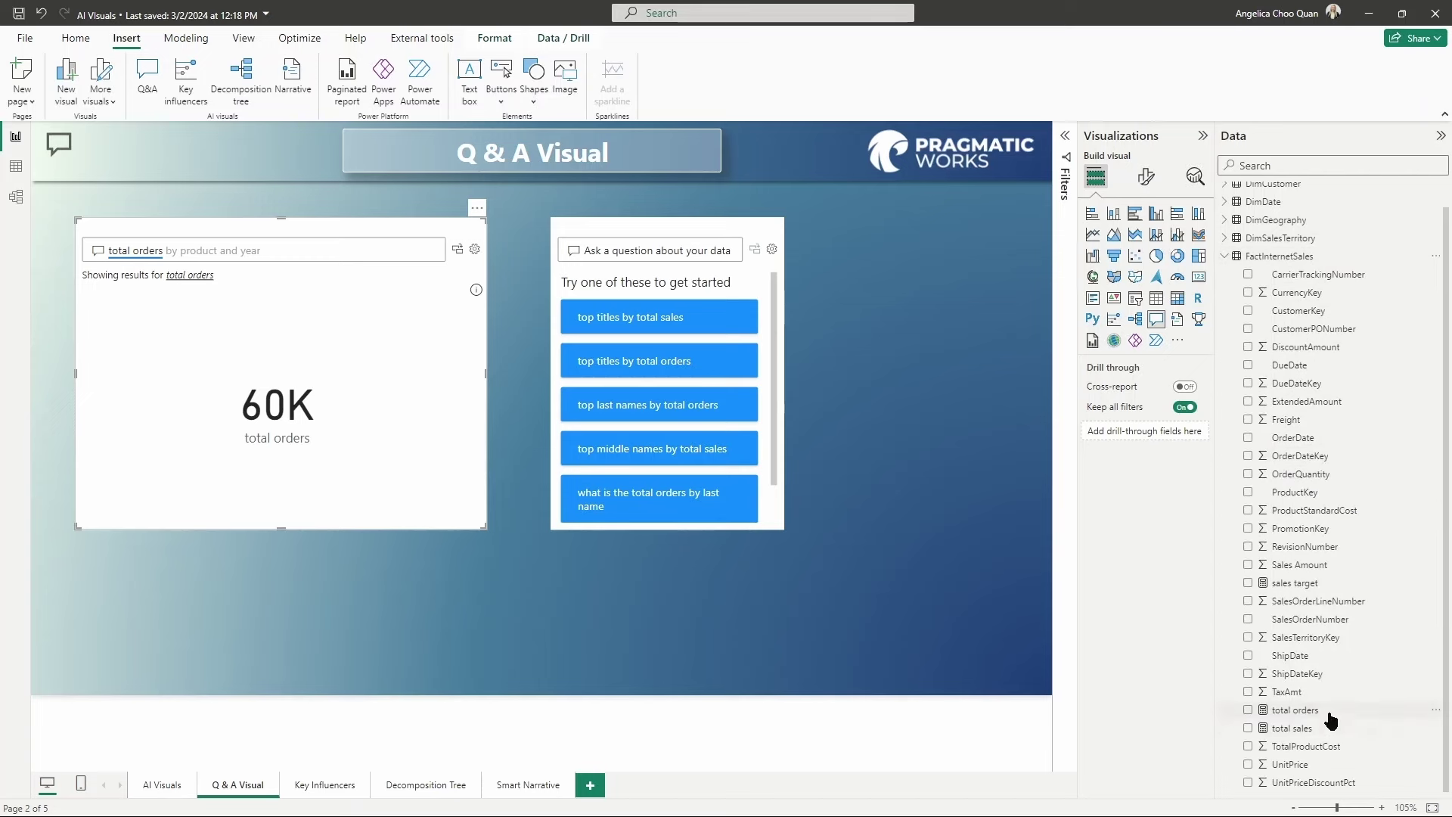
click(1224, 256)
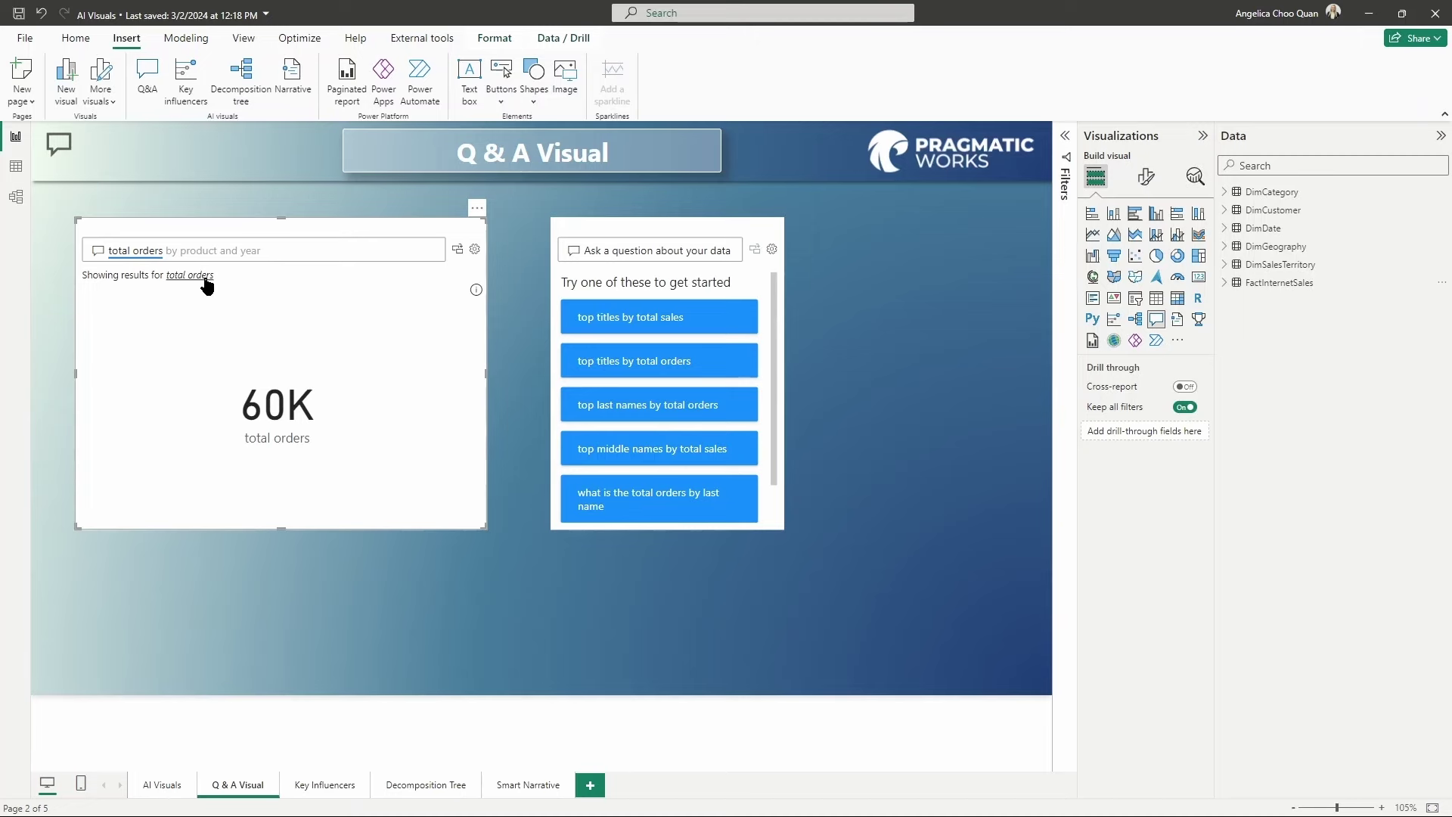
click(265, 250)
text(b)
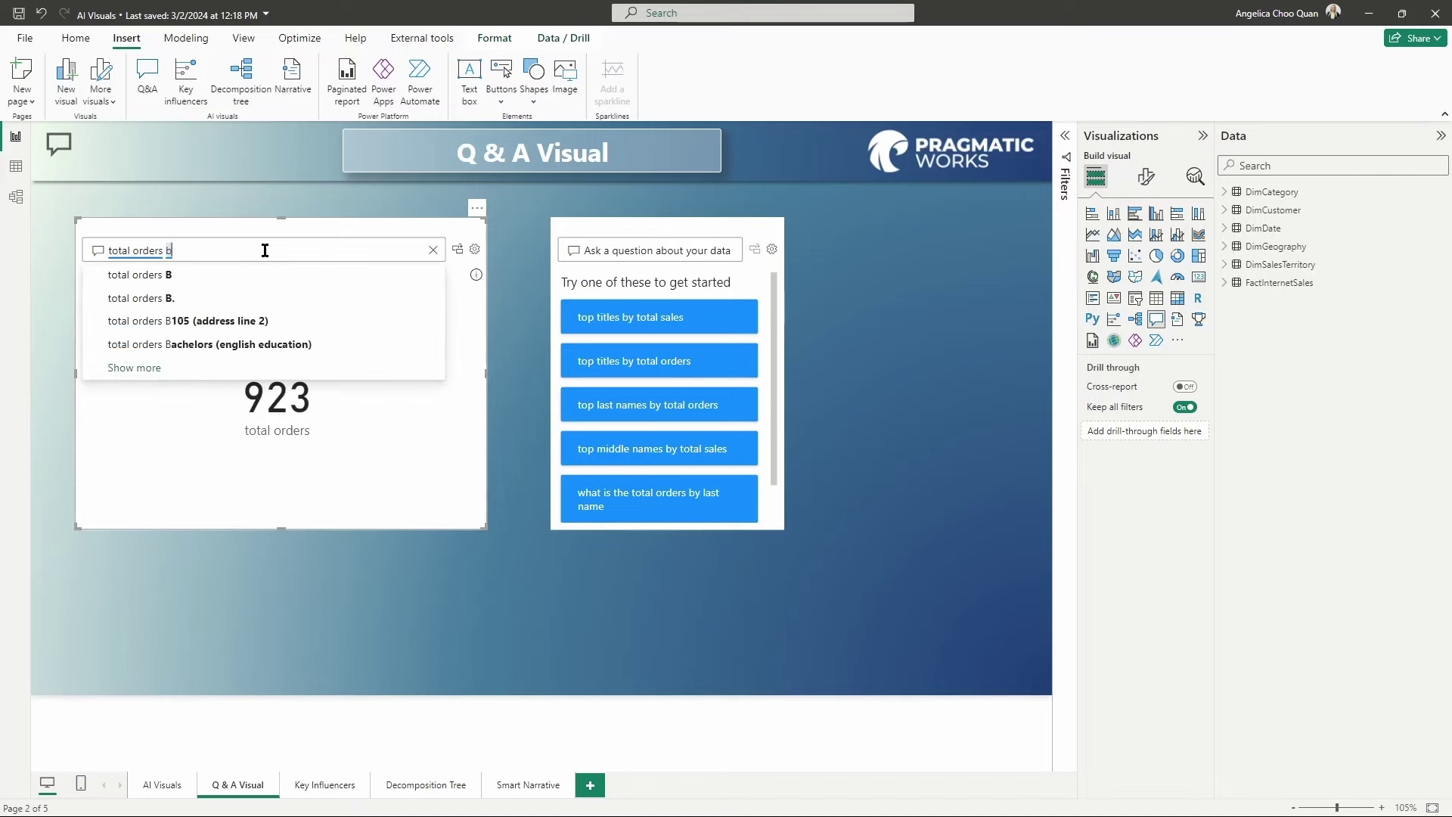
text(y year)
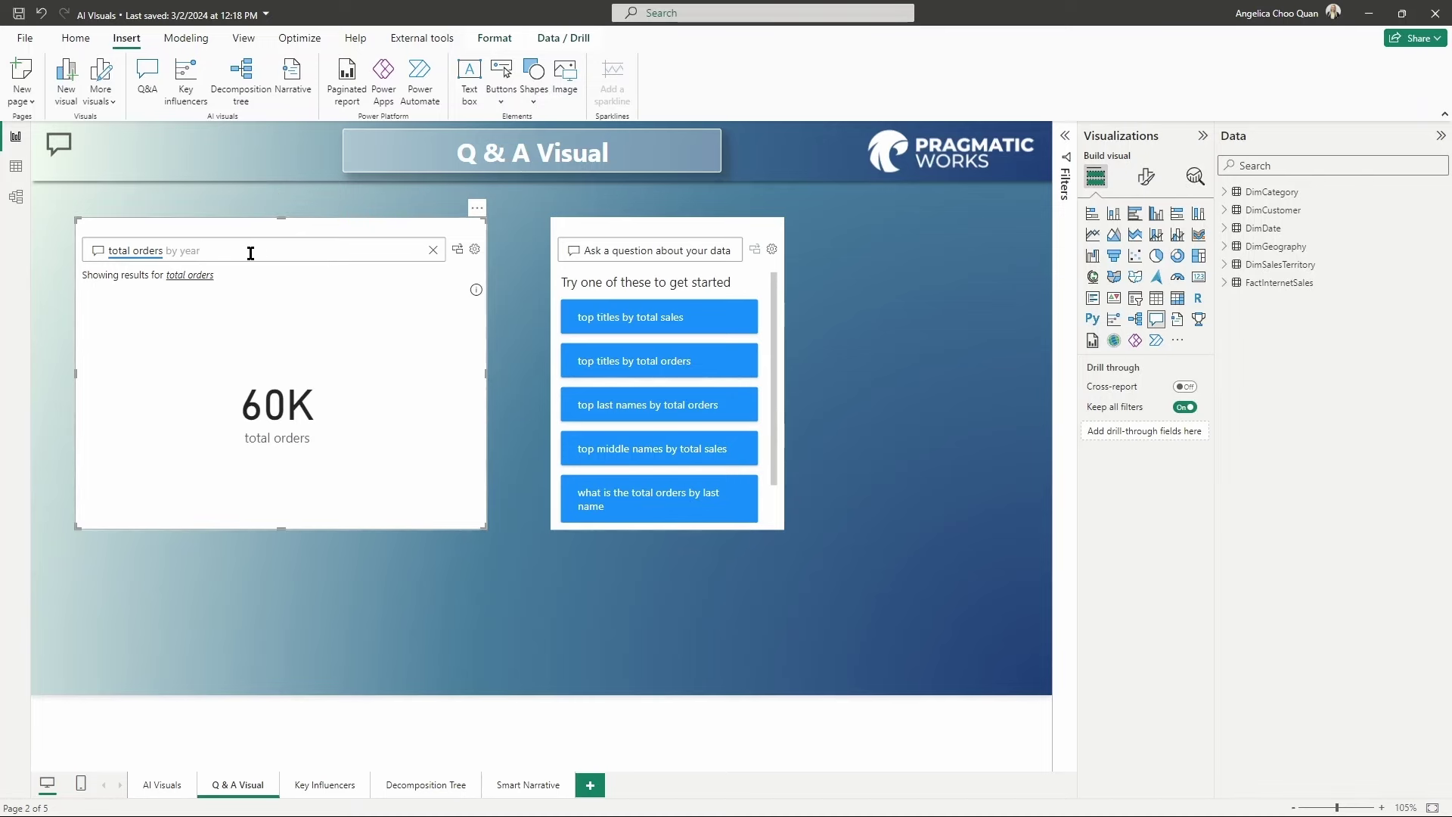
key(BackSpace)
key(BackSpace)
key(BackSpace)
key(BackSpace)
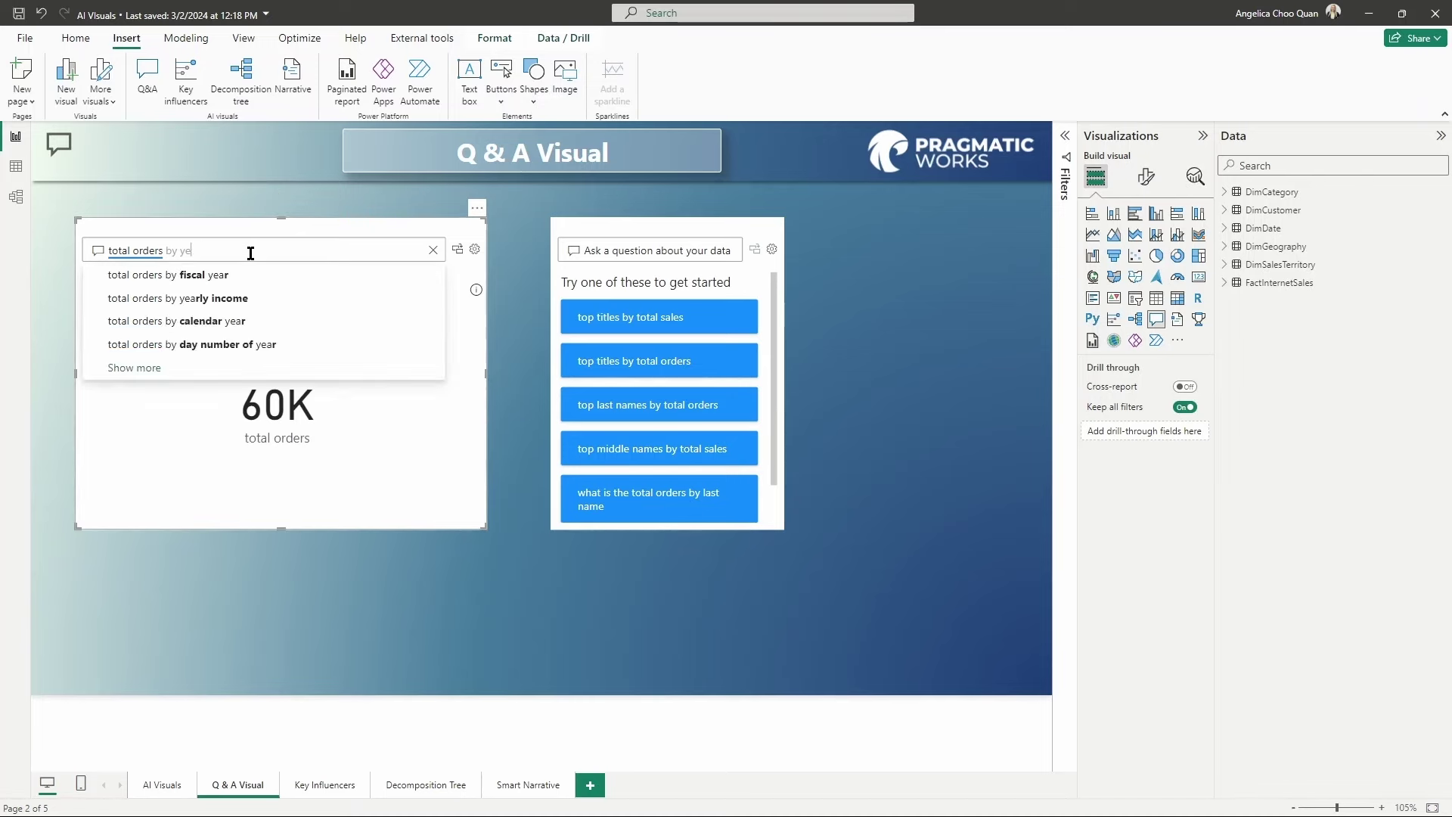
text(cal)
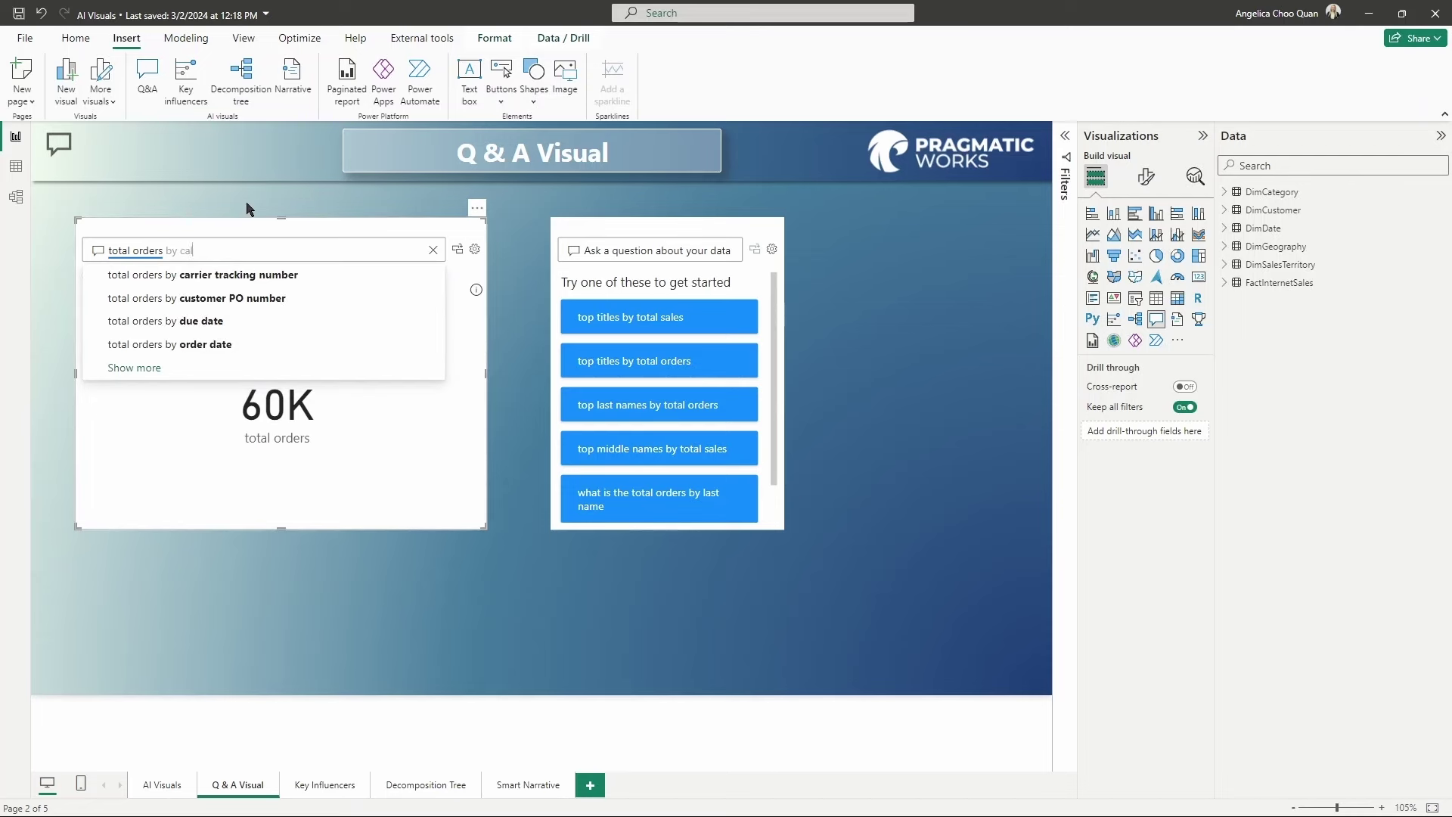
text(endar year)
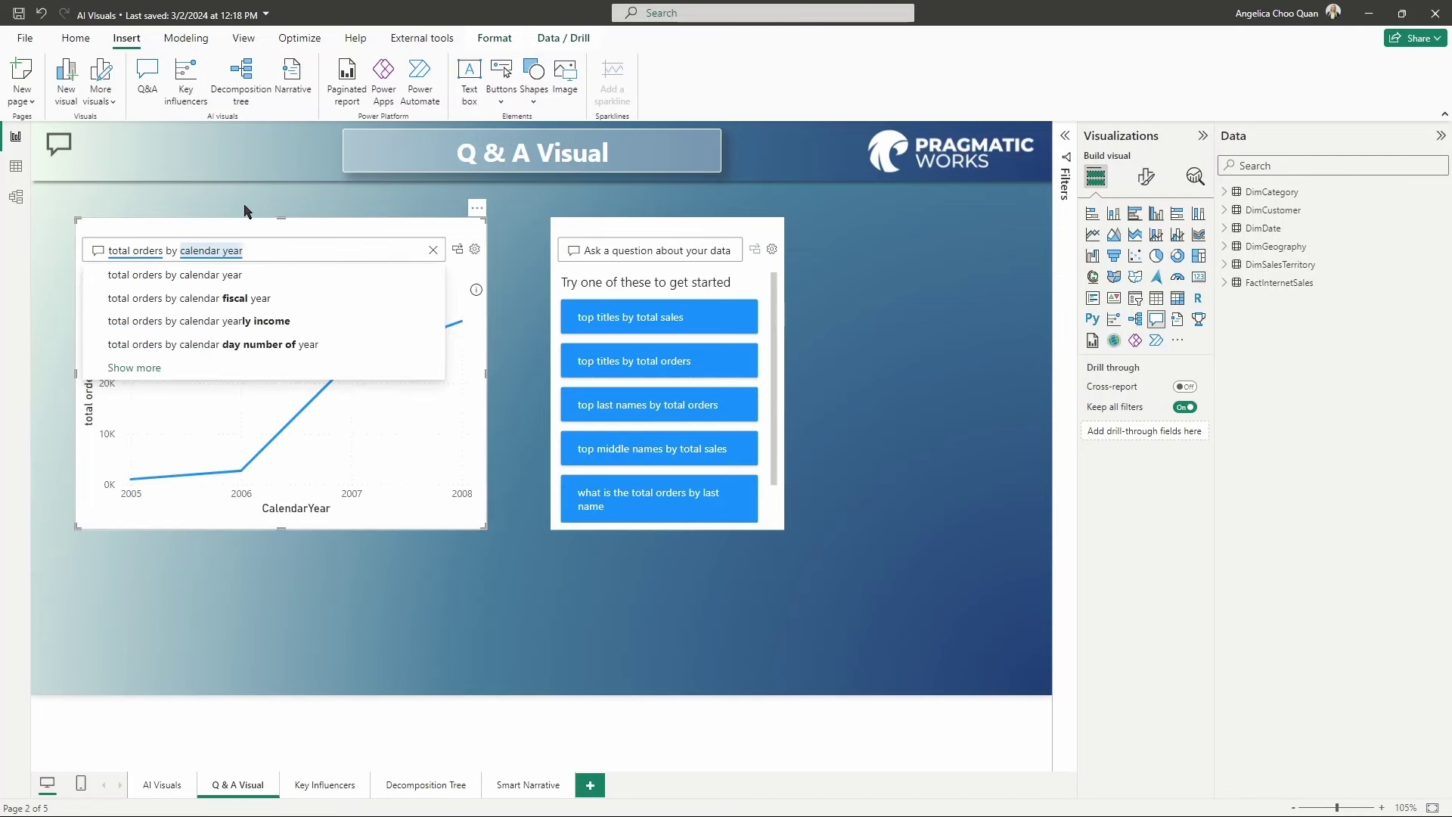
click(522, 291)
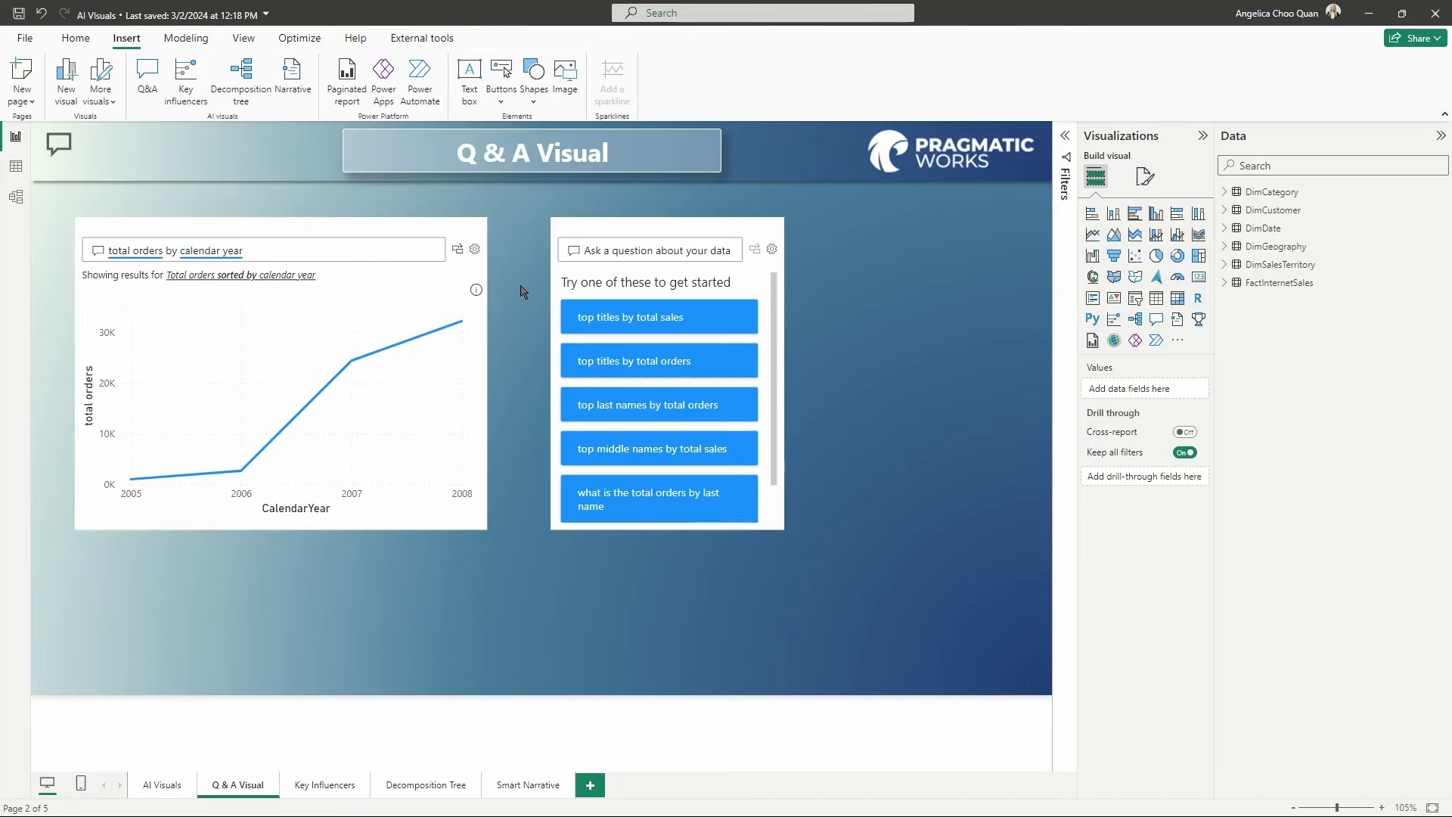
mouse_move(401, 353)
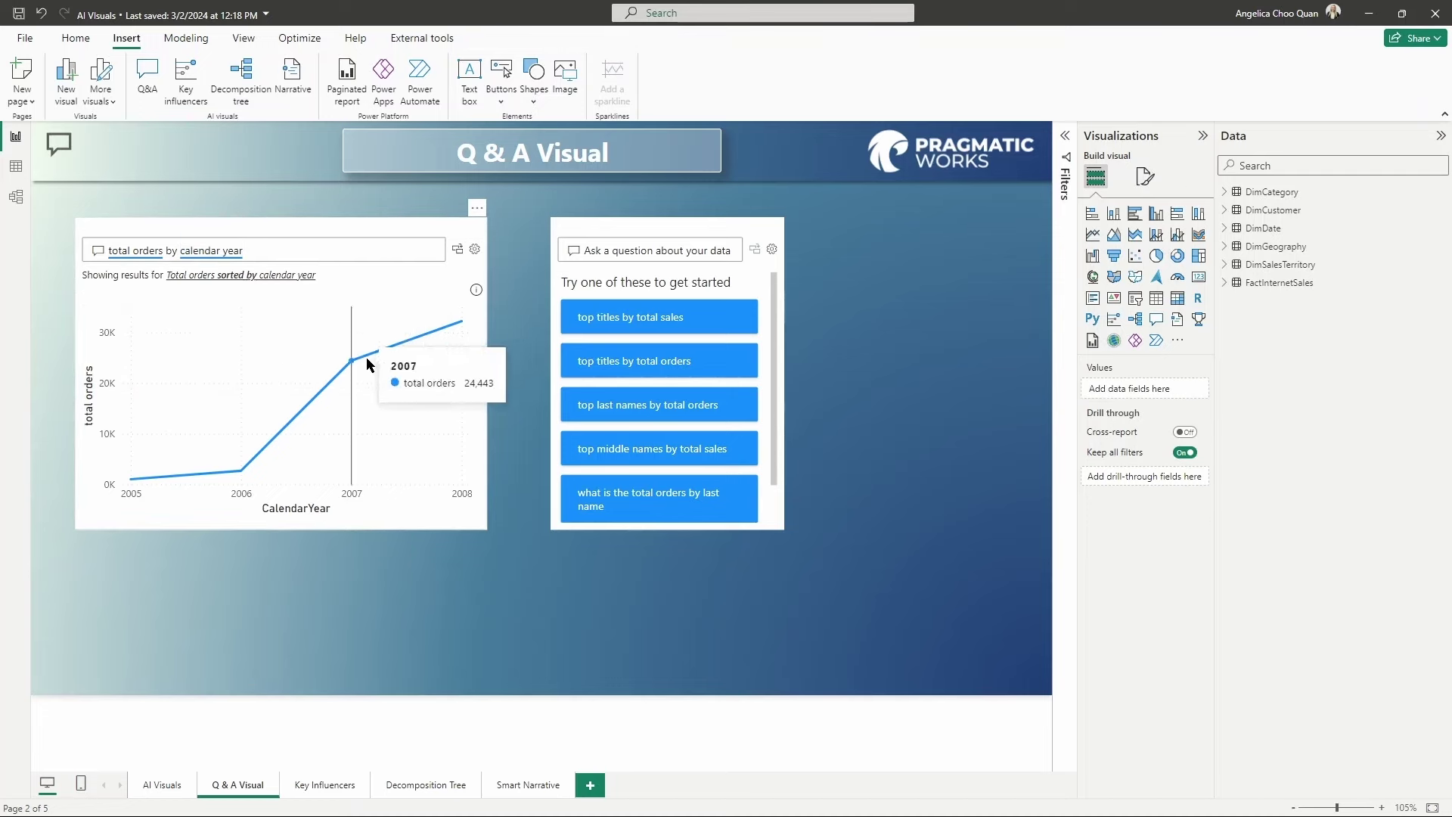
mouse_move(261, 420)
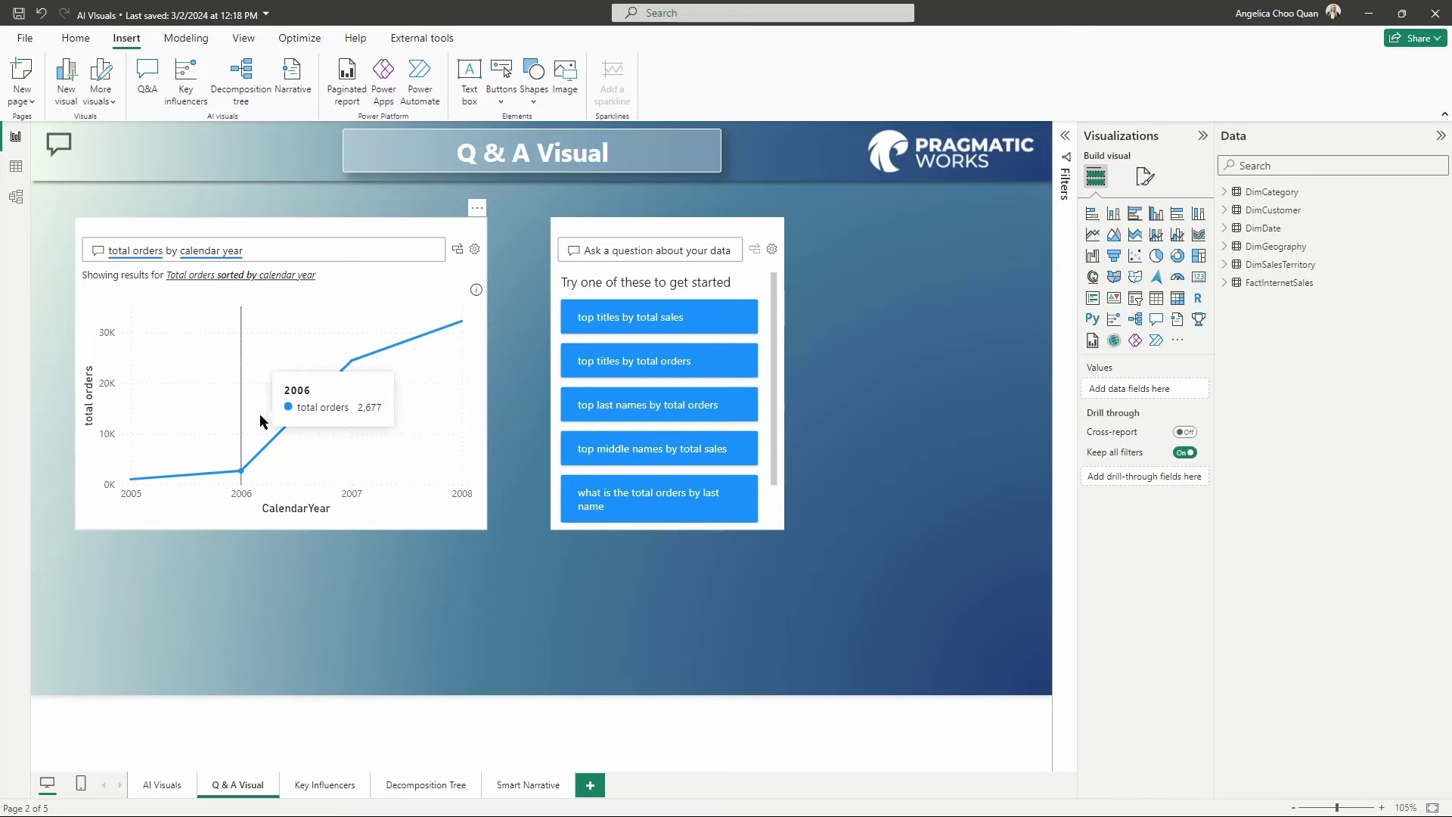
mouse_move(138, 451)
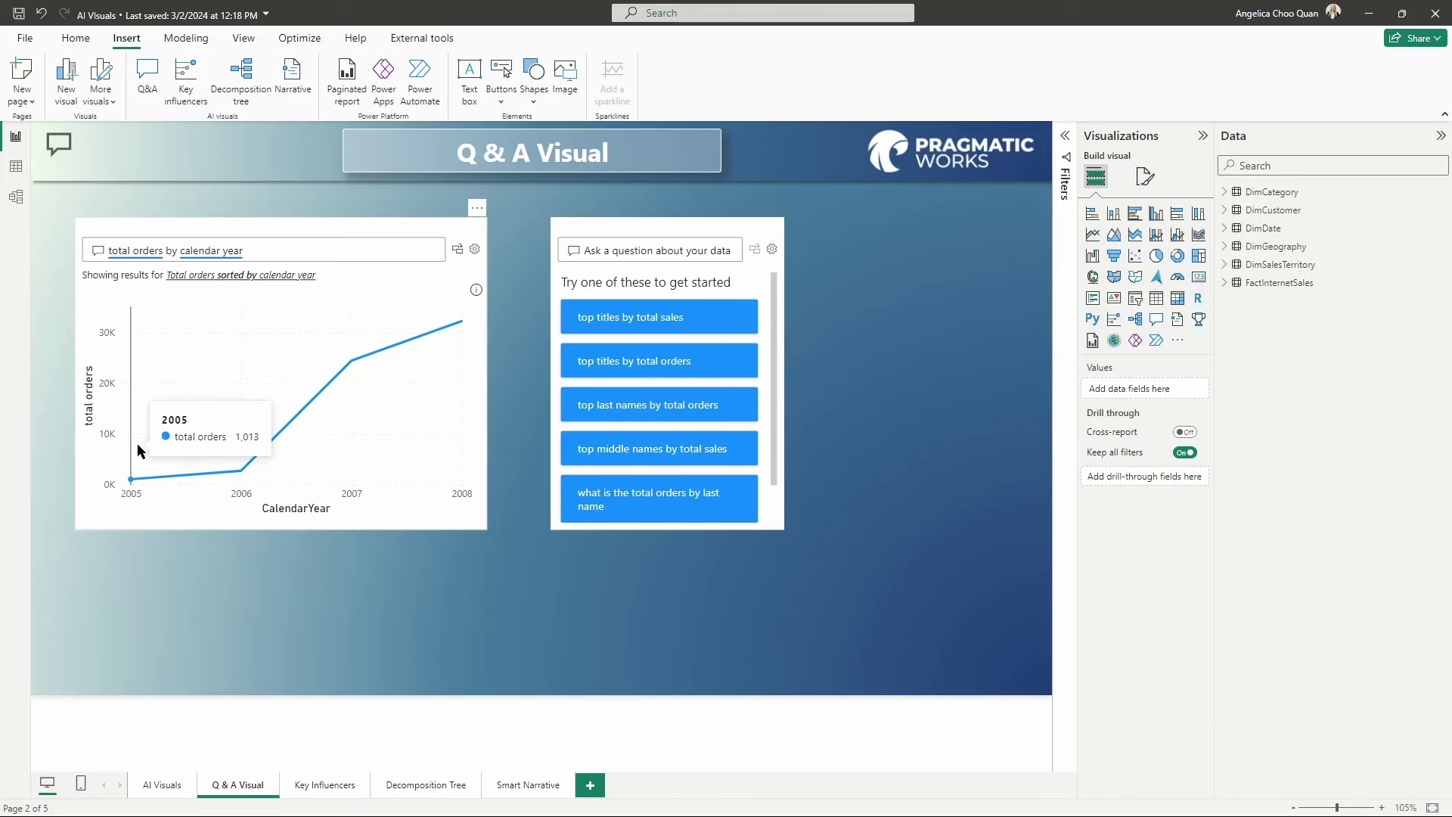
mouse_move(356, 367)
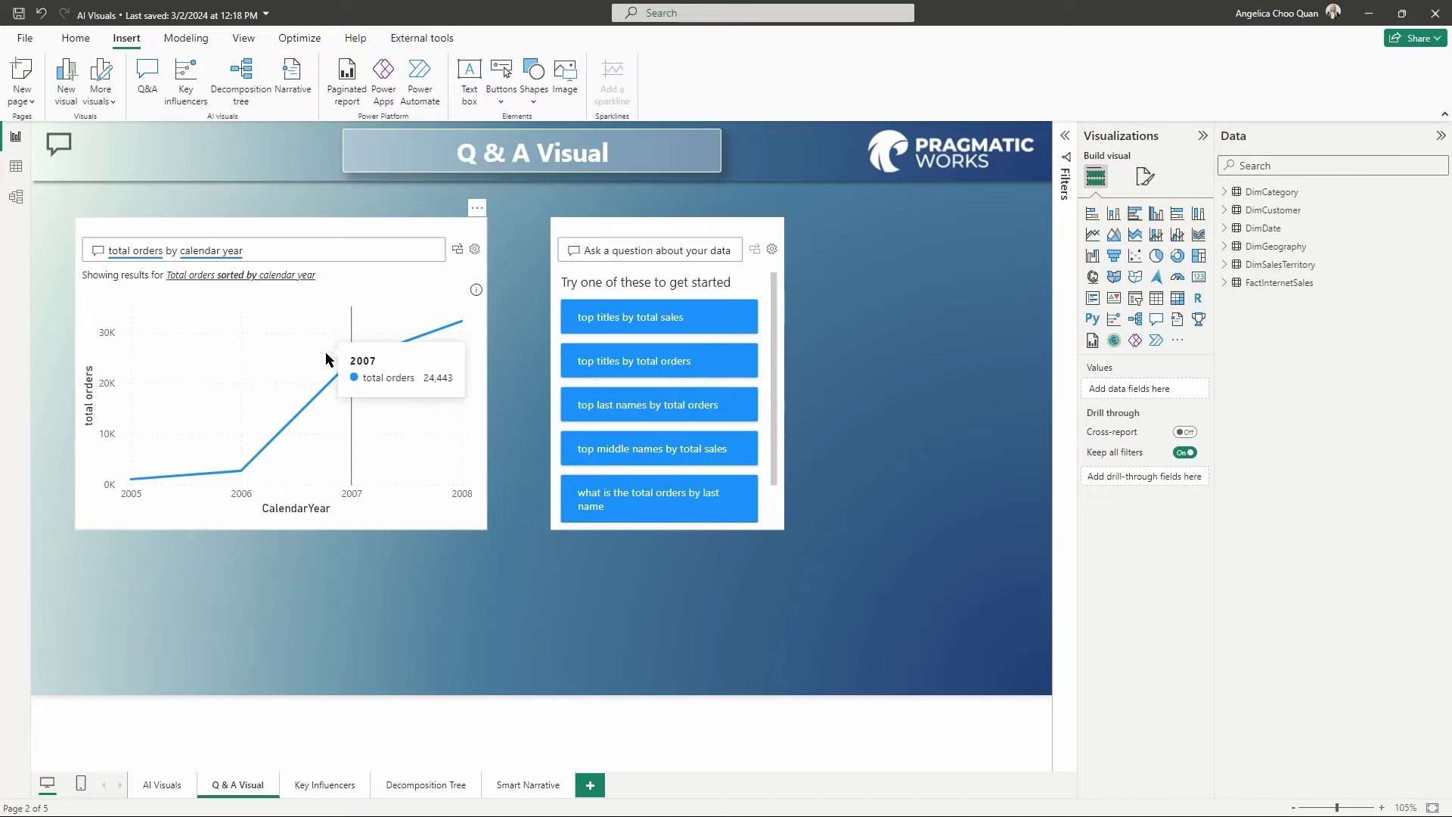
mouse_move(245, 369)
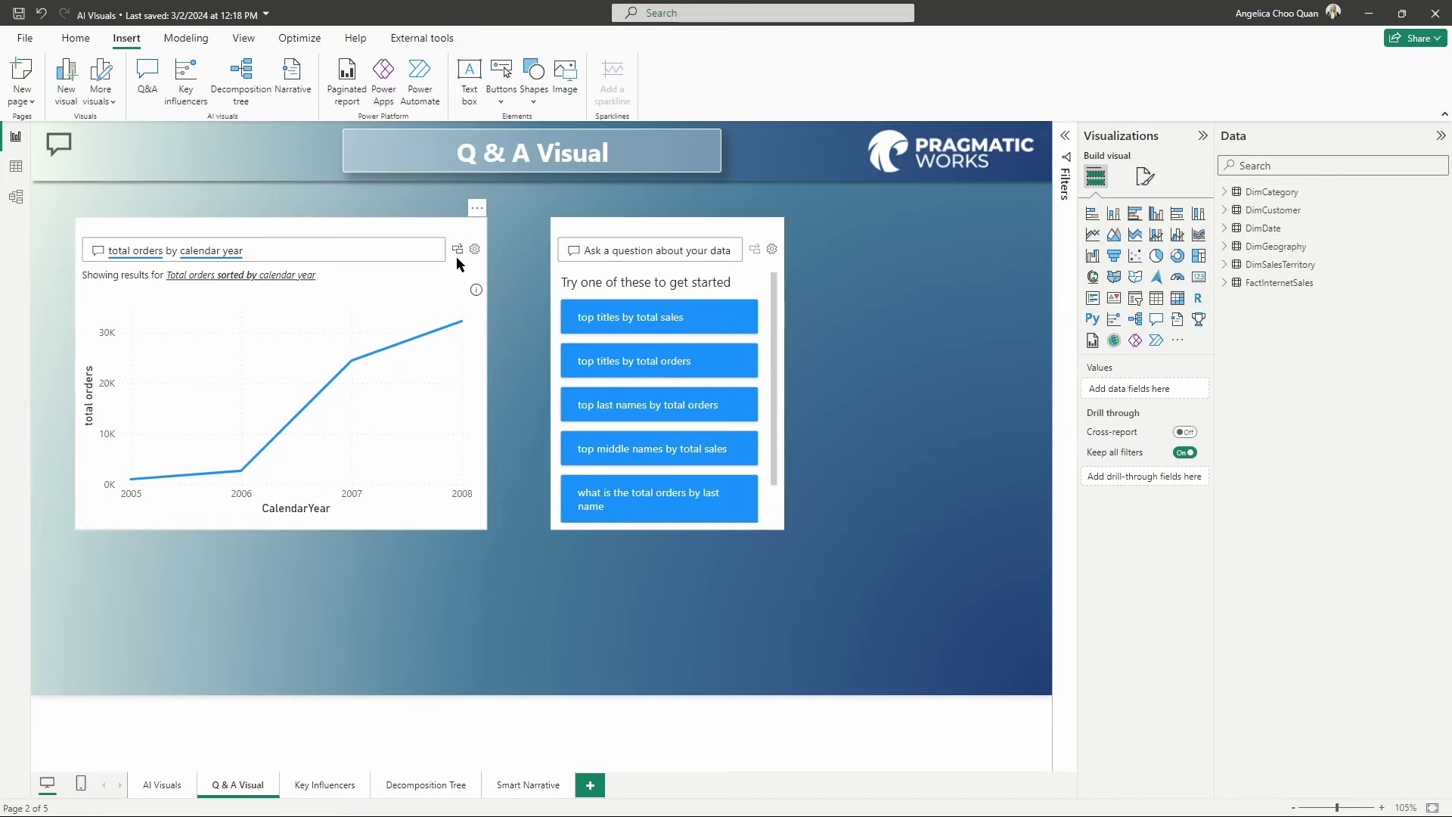
- Convert the 'total orders by CalendarYear' Q&A answer into a standard line chart
key(ctrl+2)
mouse_move(446, 232)
mouse_down()
mouse_move(469, 268)
mouse_move(459, 341)
mouse_up()
key(Escape)
click(457, 248)
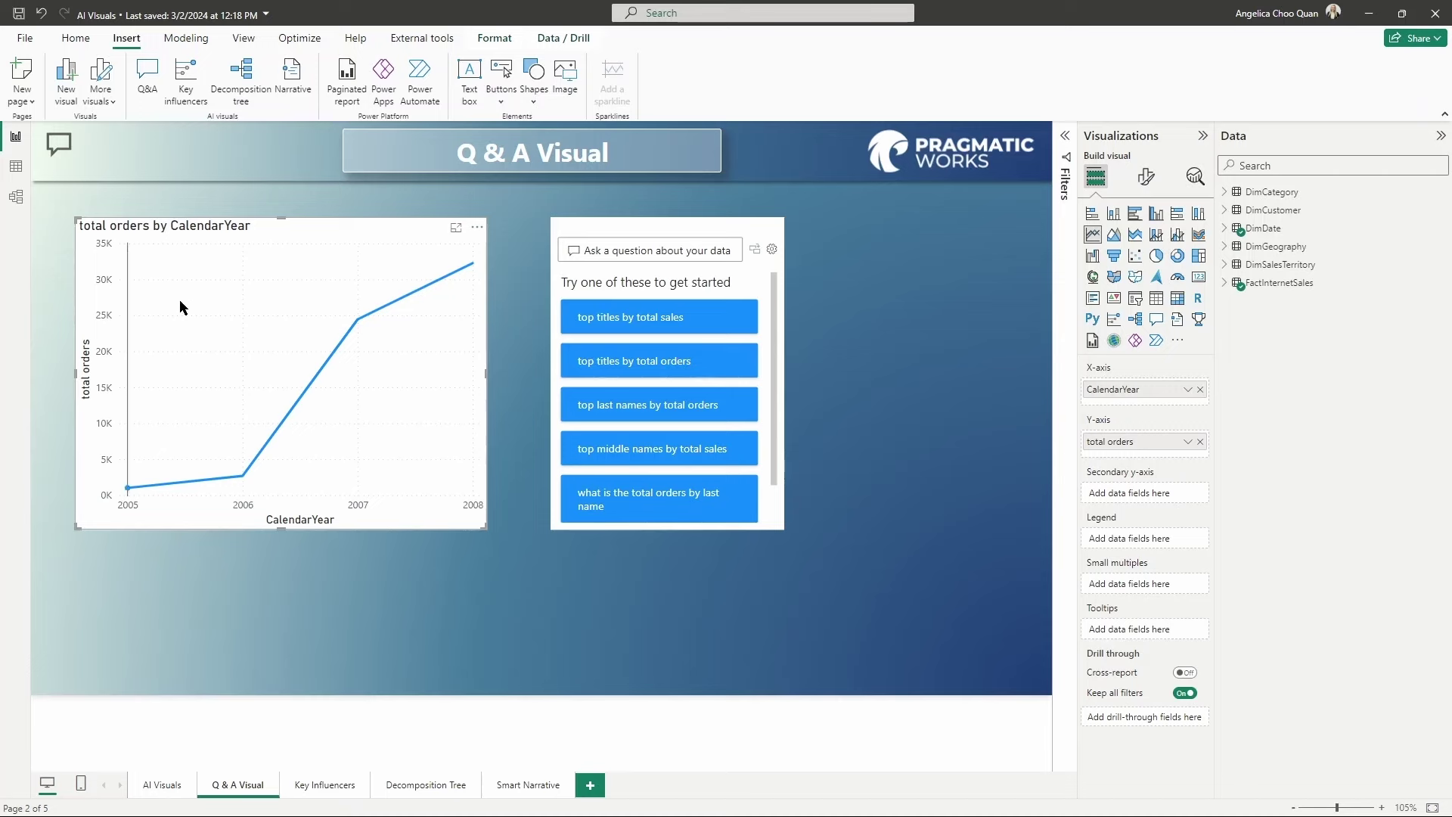
mouse_move(180, 299)
click(602, 248)
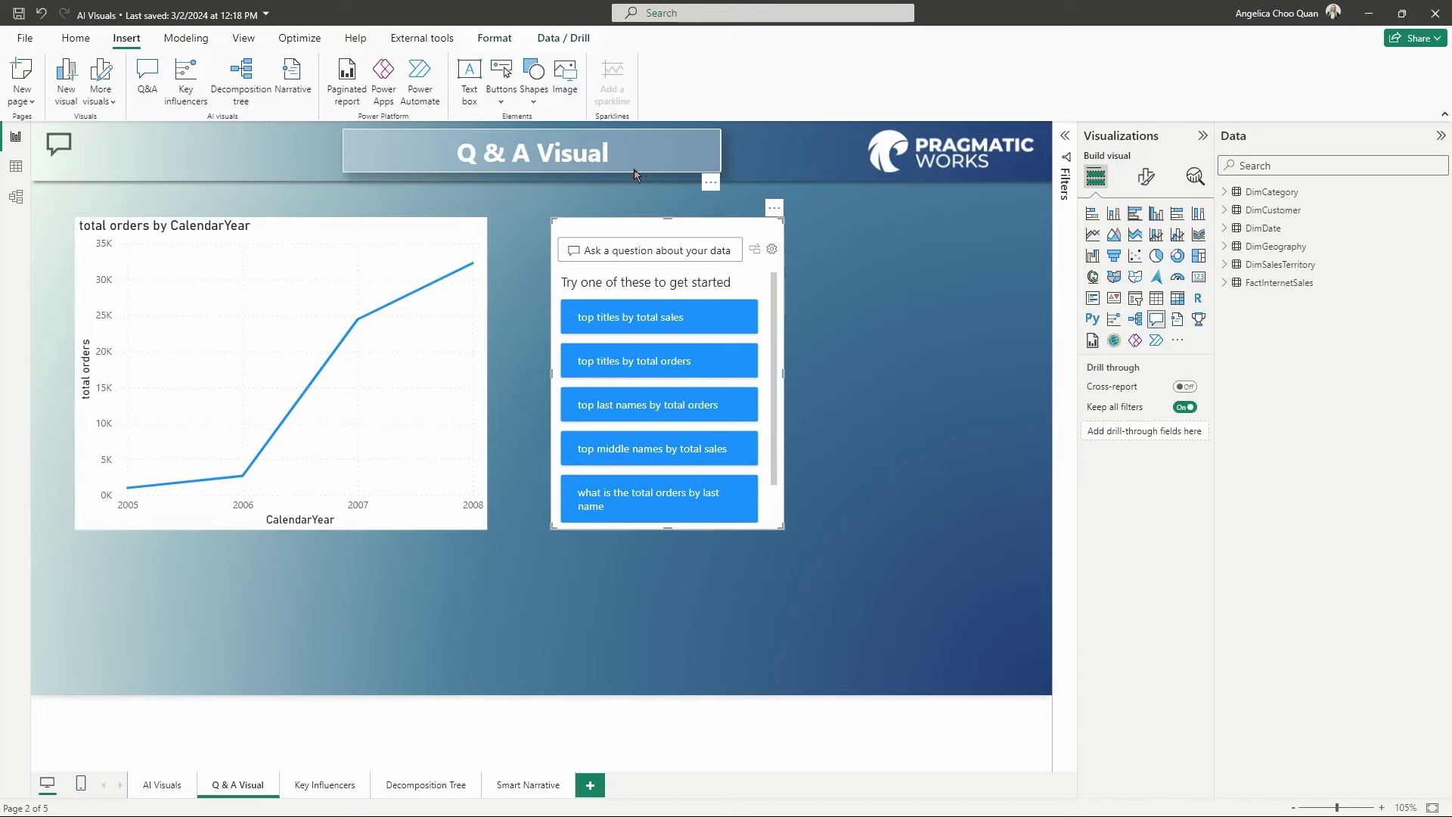
- Ask the right Q&A visual 'total sales by country' and widen the visual
text(total sal)
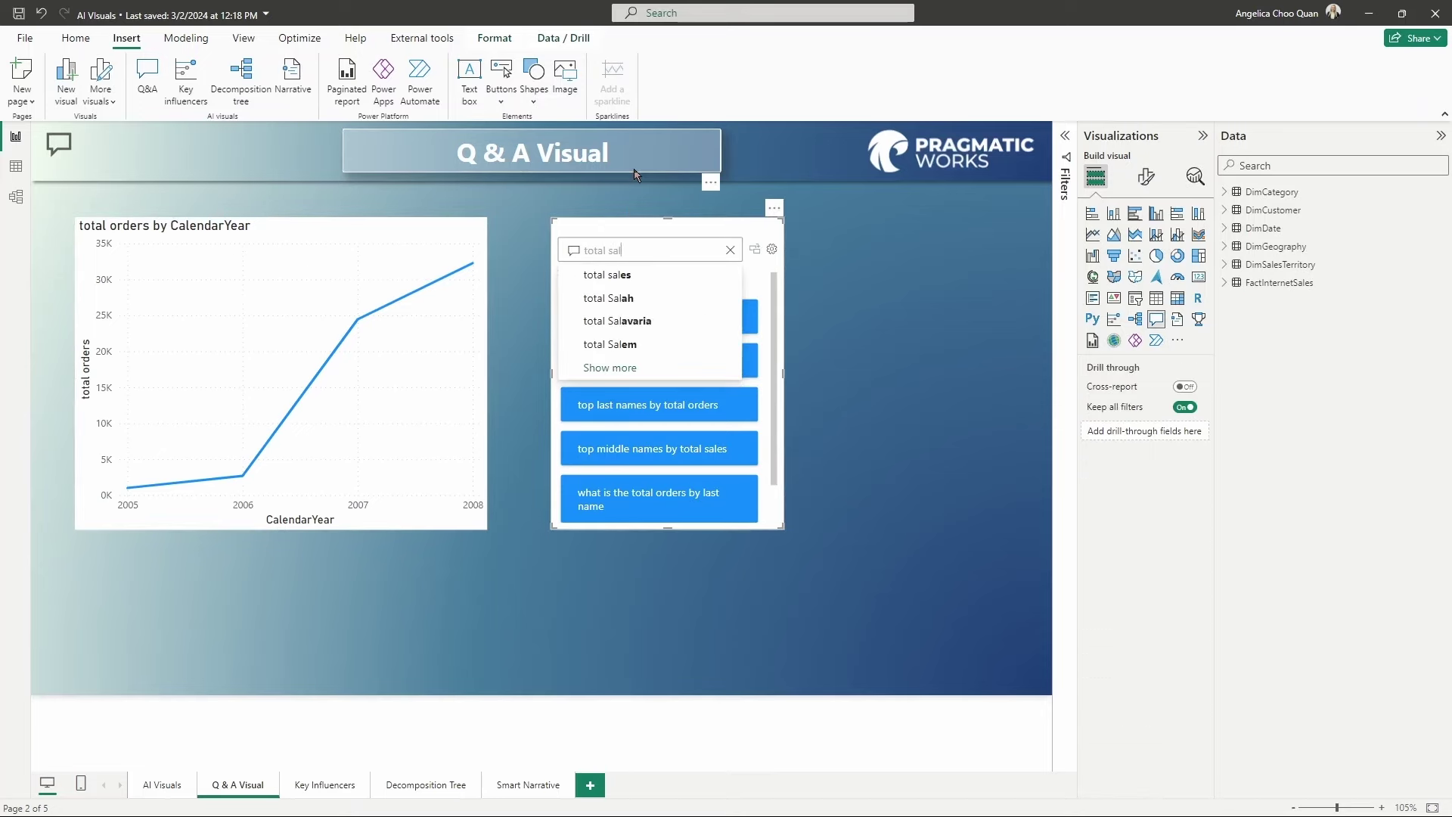
text(es by country)
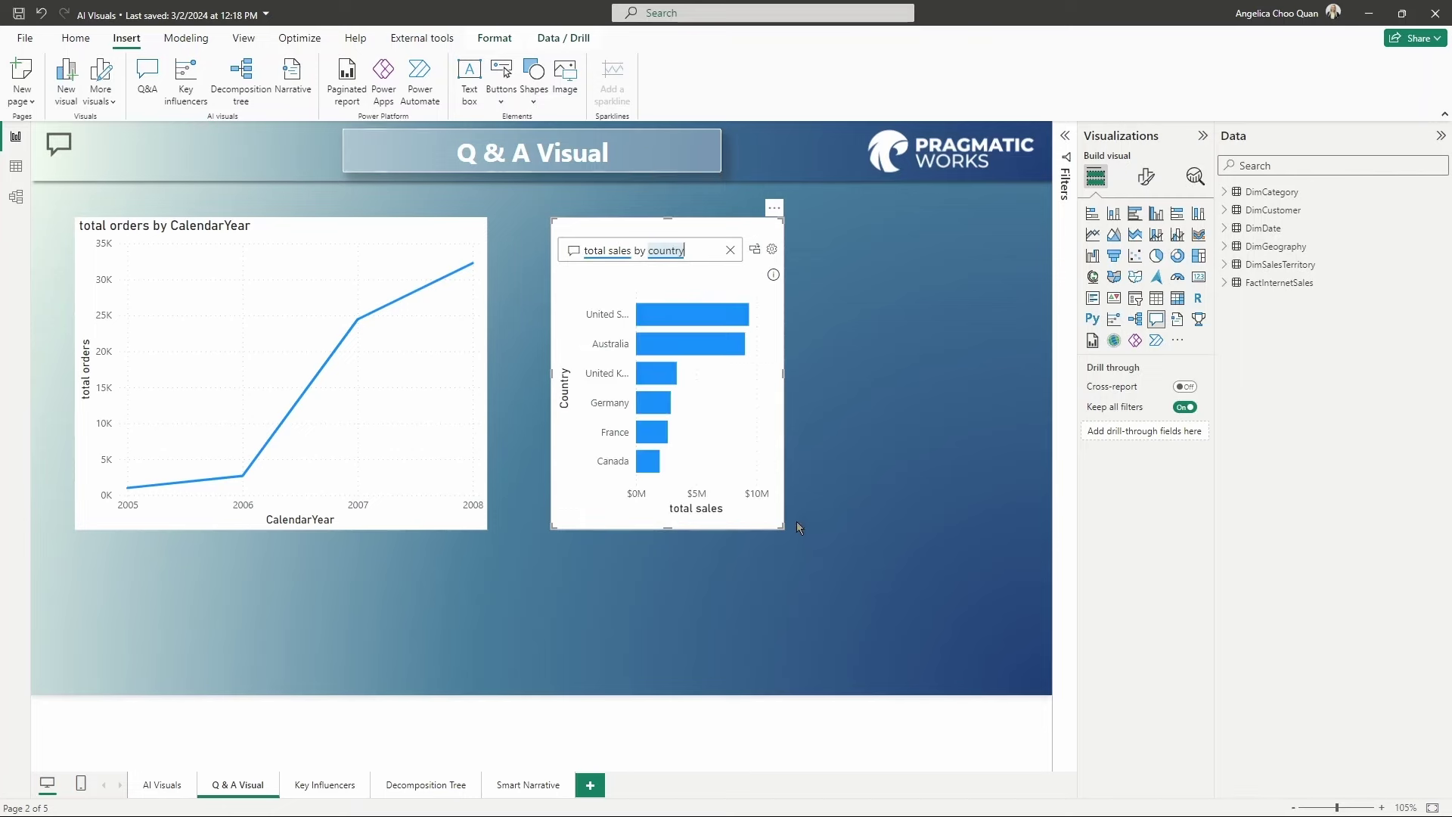
drag(782, 527, 915, 525)
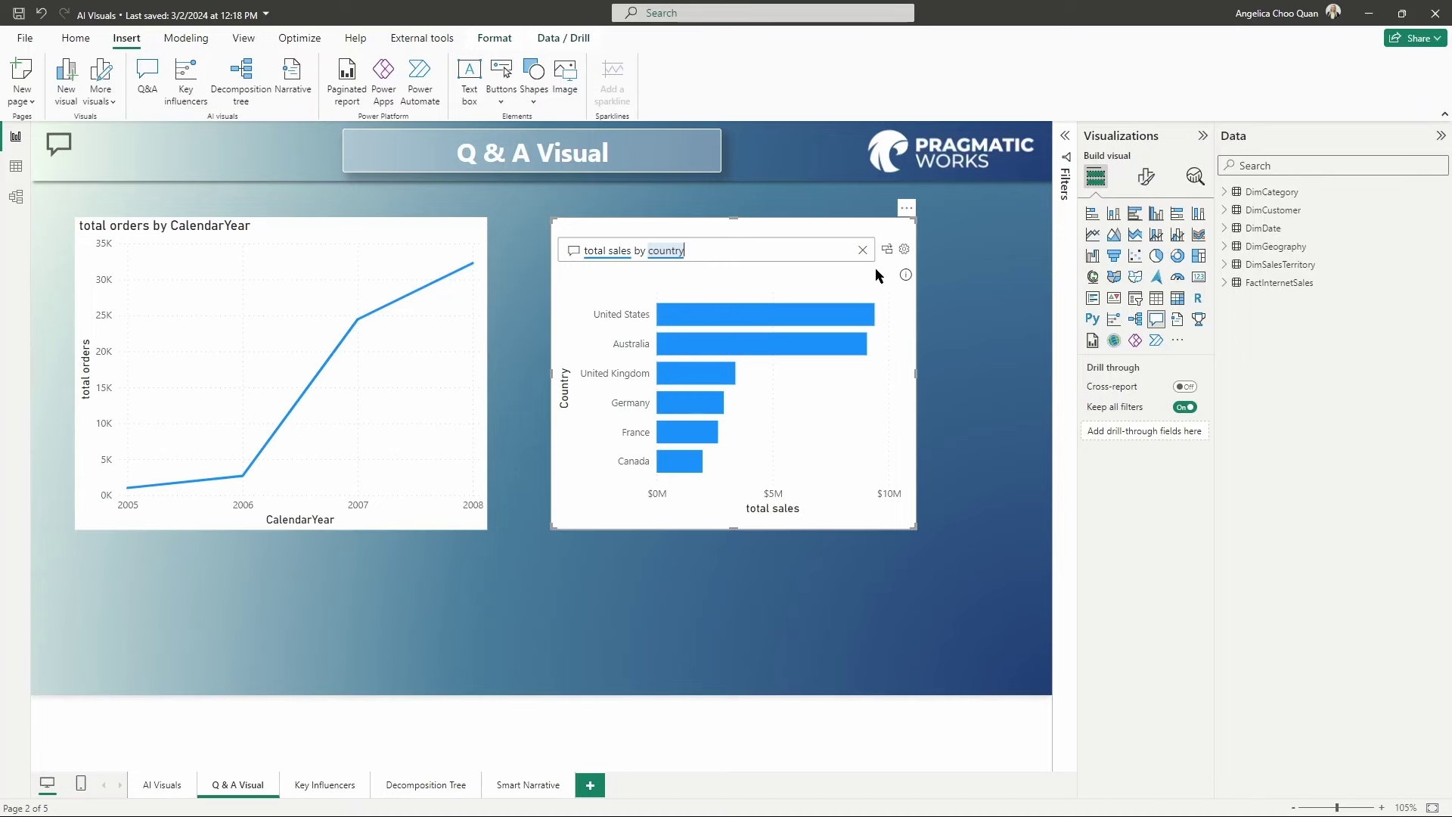
- Set the DimSalesTerritory Country field's data category to Country in Column tools
click(1225, 264)
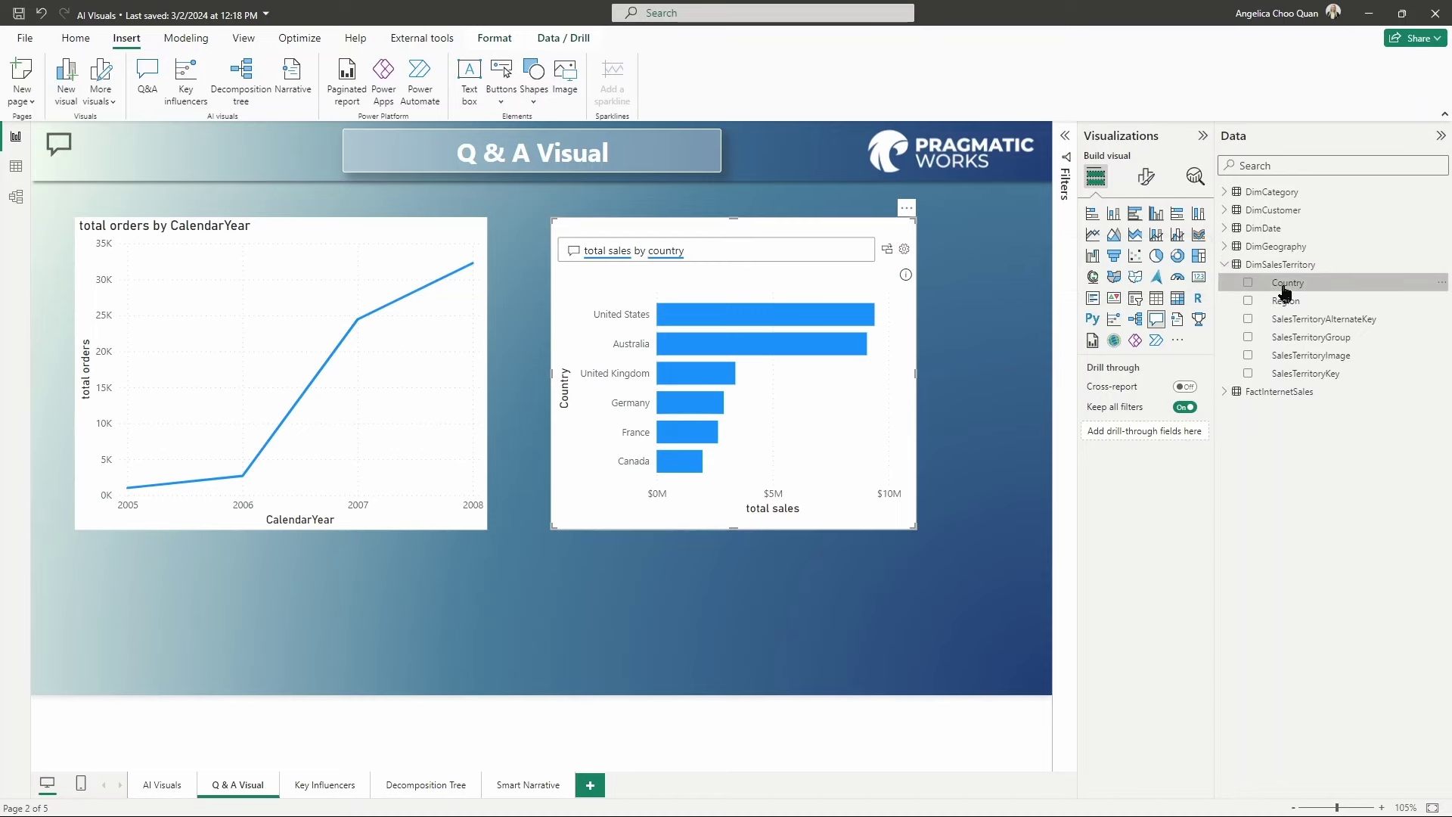
click(1283, 287)
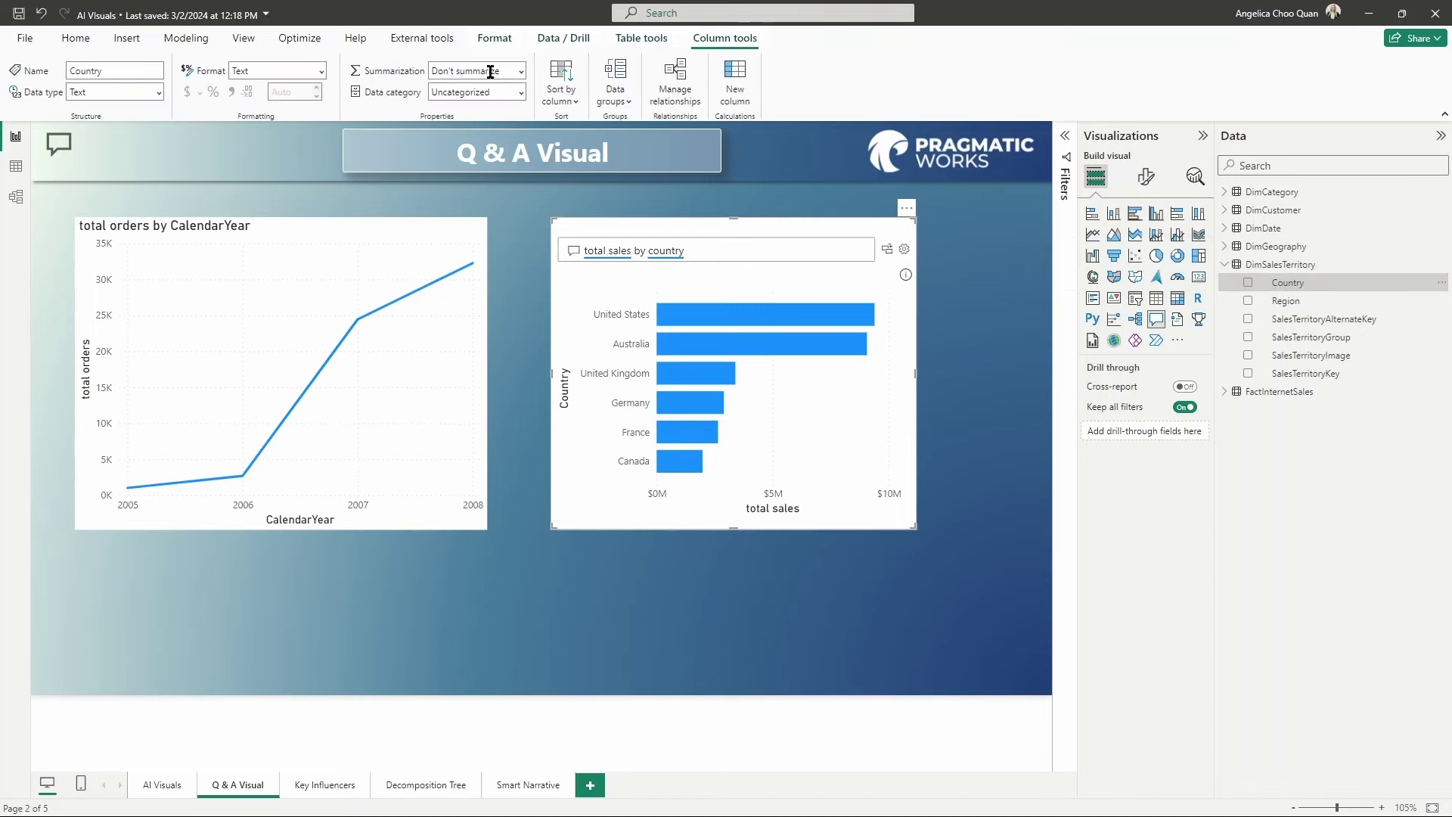
click(522, 93)
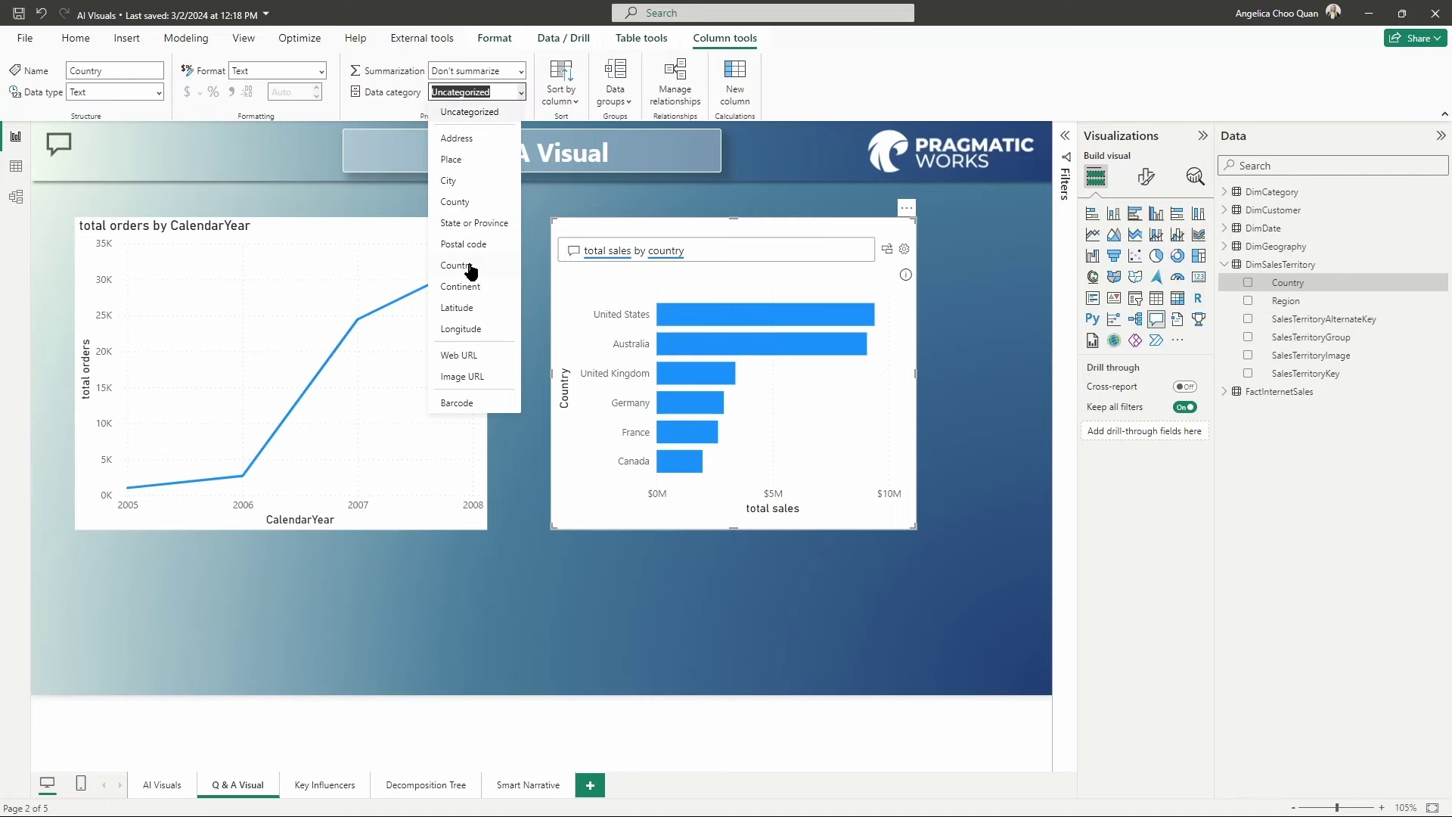
click(470, 267)
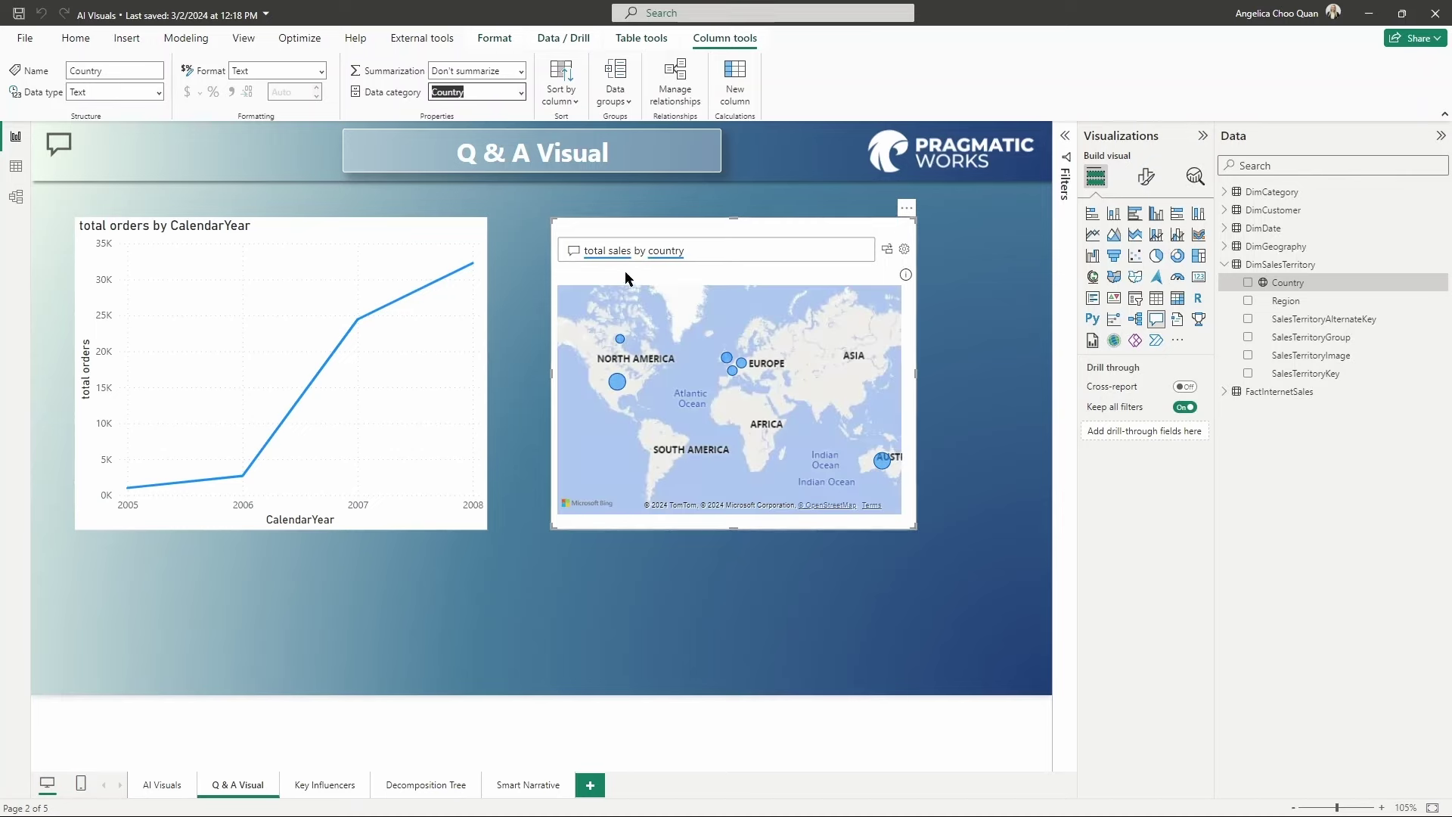
double_click(666, 251)
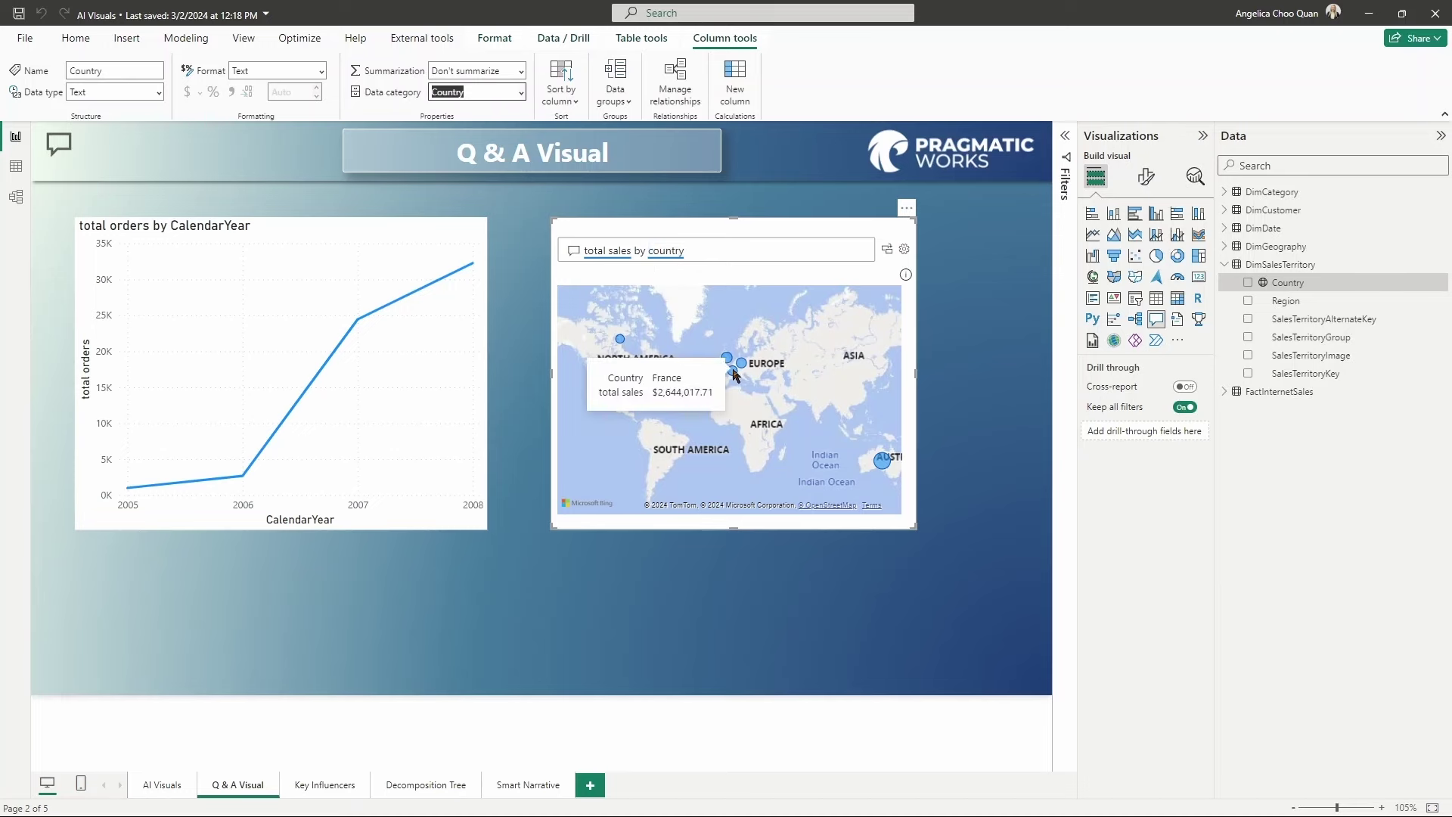
- Convert the map answer to a standard map, shrink the line chart, and move both left
mouse_move(742, 363)
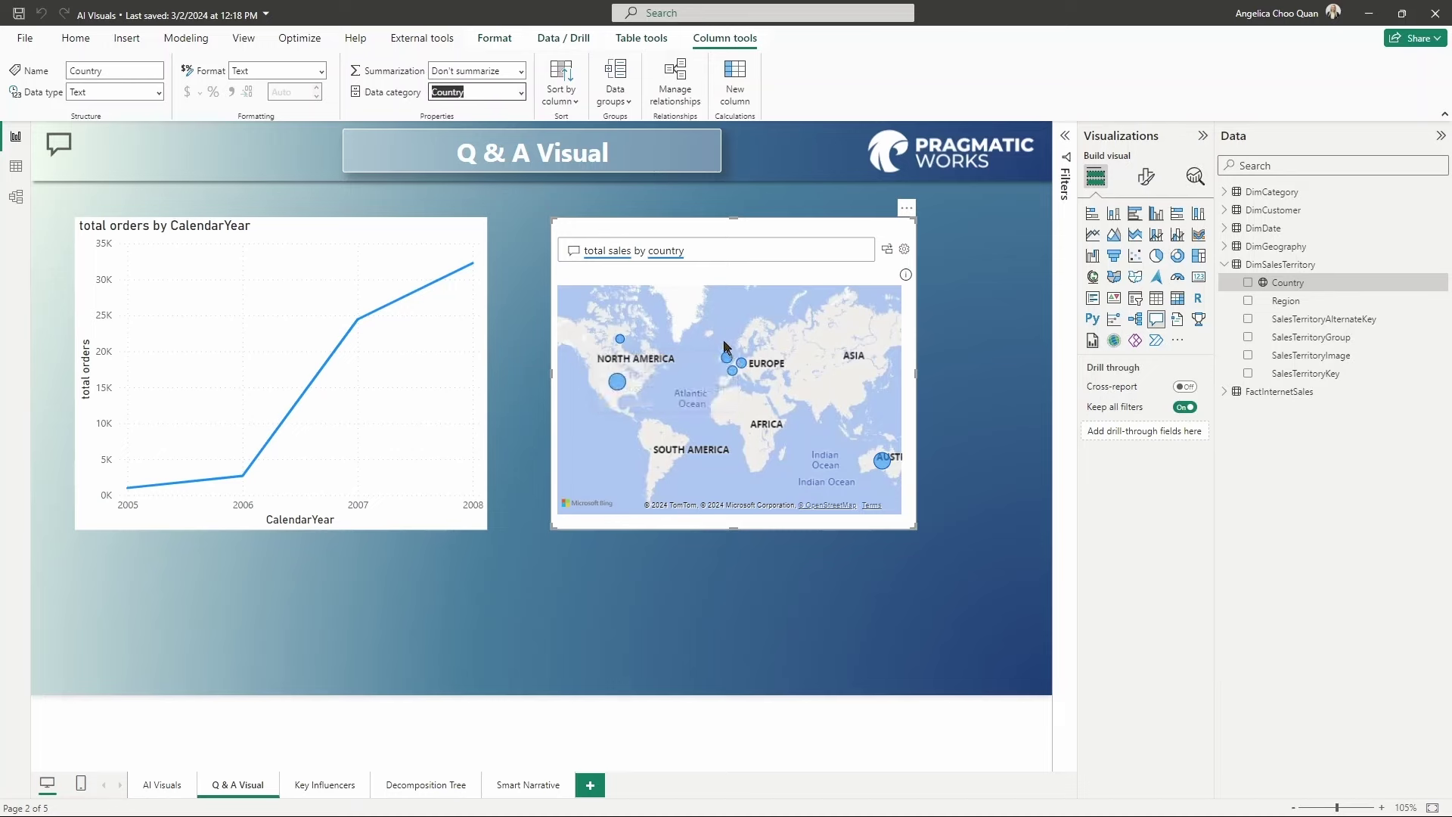
click(887, 250)
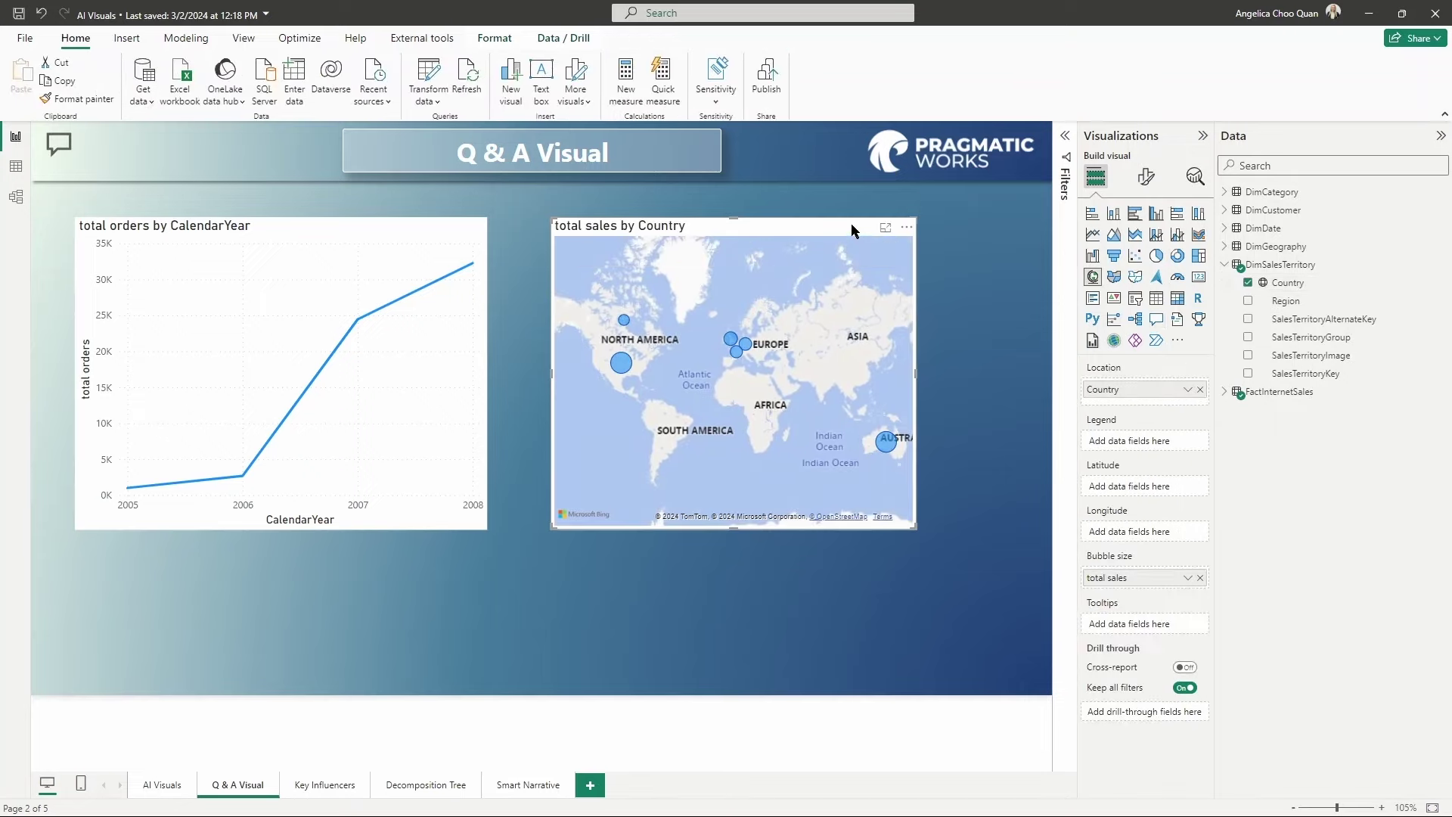
click(372, 490)
drag(483, 528, 416, 408)
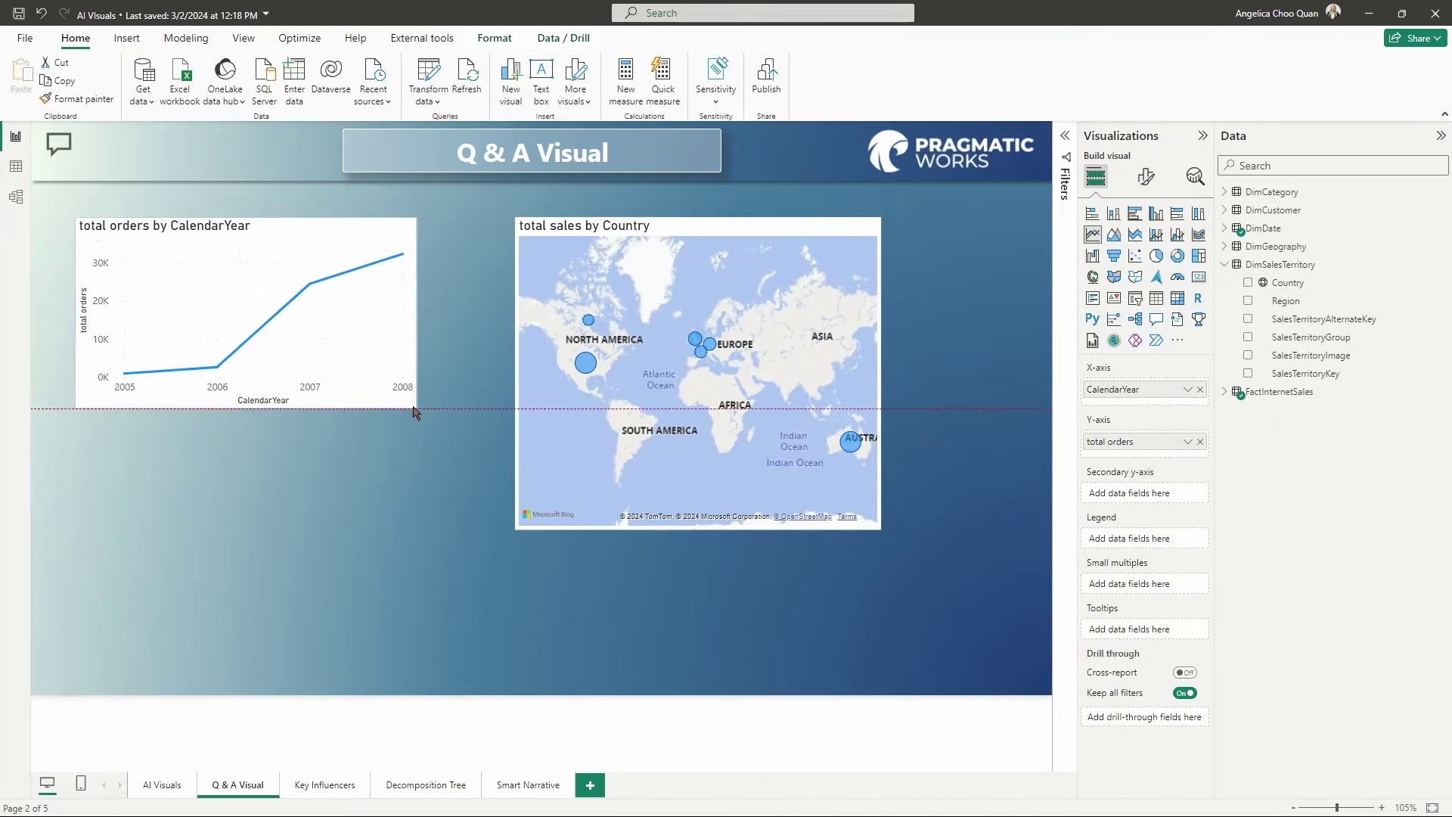
drag(313, 222, 278, 225)
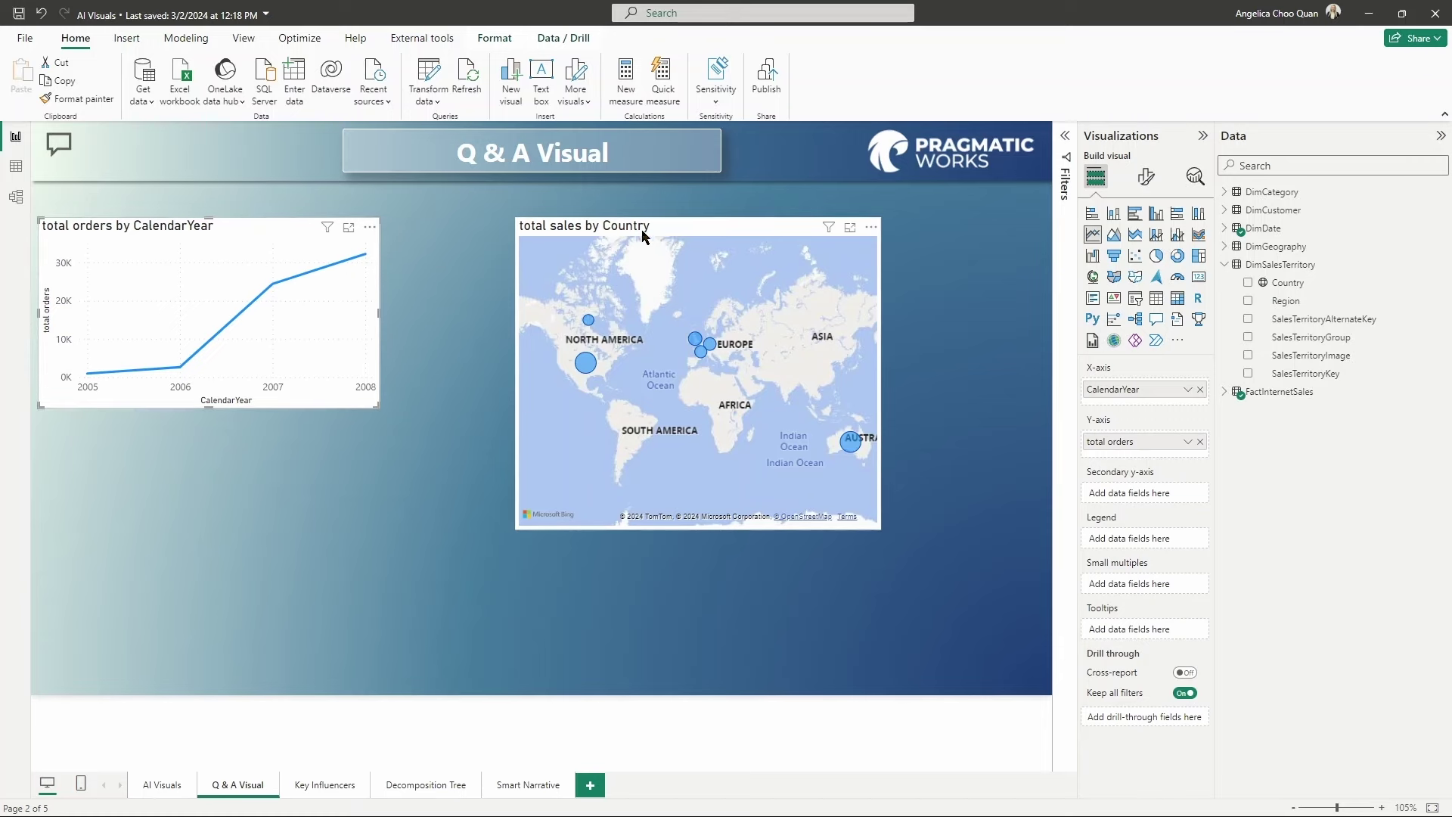
drag(673, 239, 553, 240)
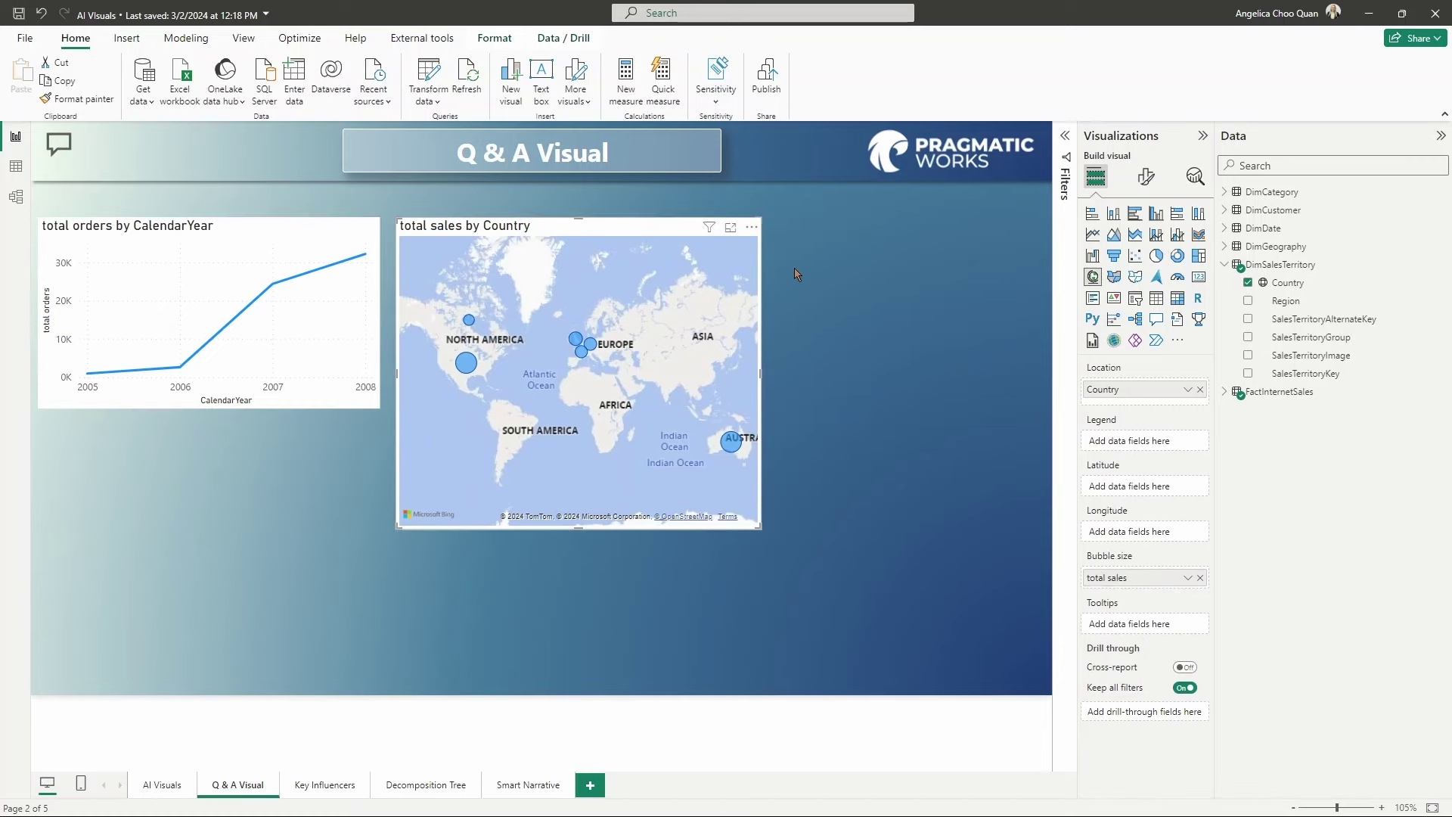
- Add a Q&A visual asking total sales by country between May 2005 and June 2006, by order date
double_click(823, 269)
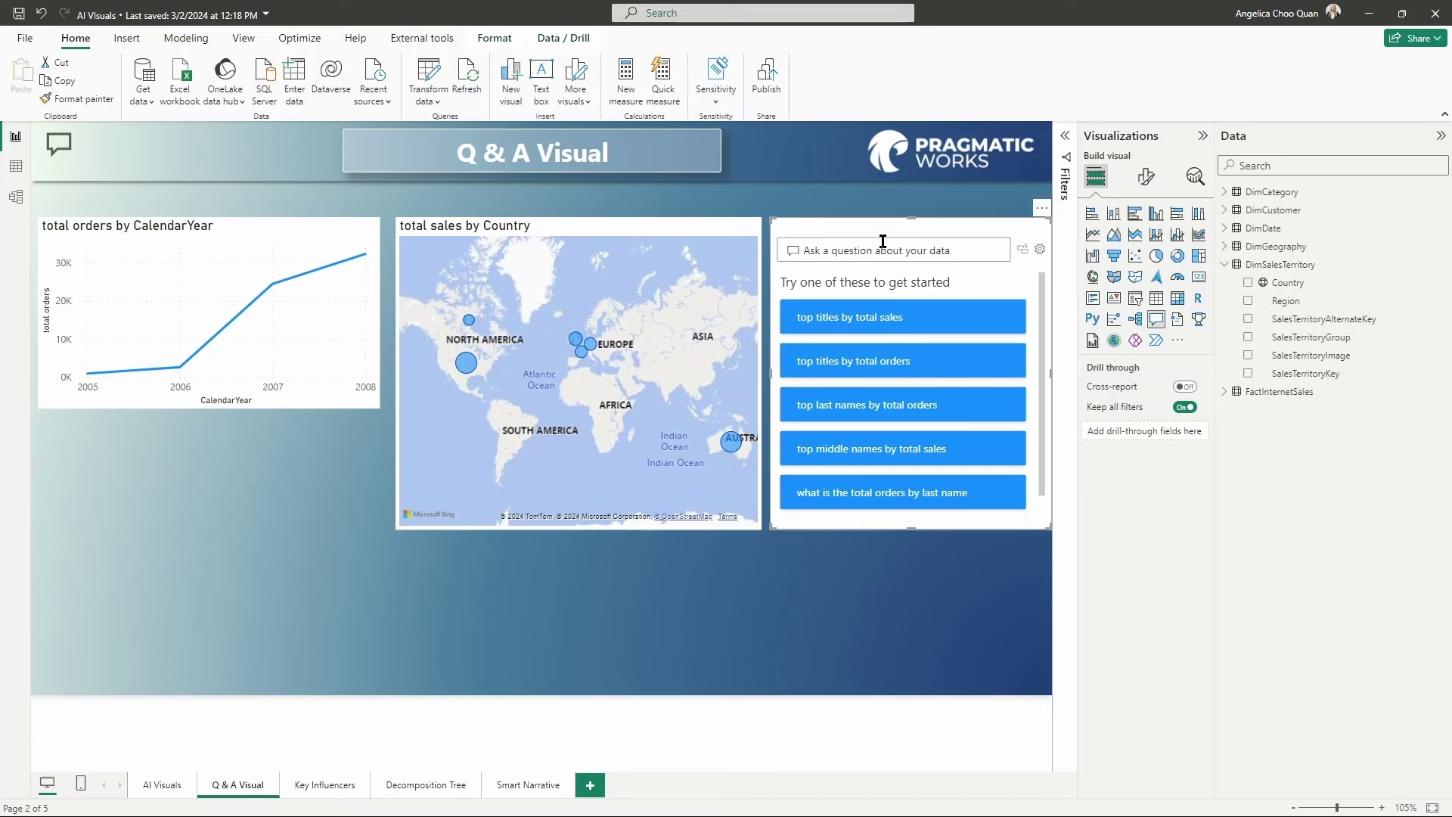
click(888, 248)
text(t)
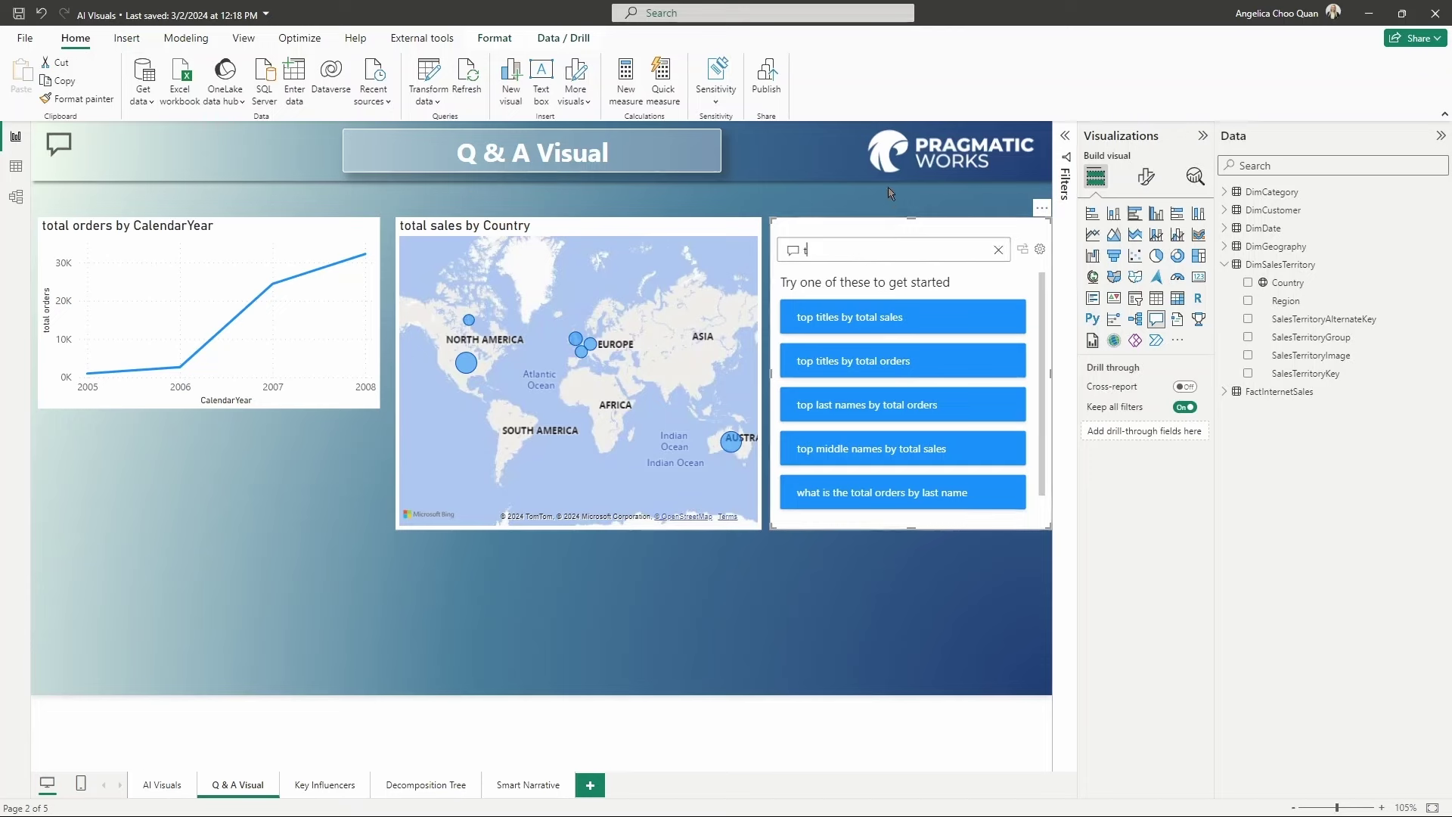
text(otal sales)
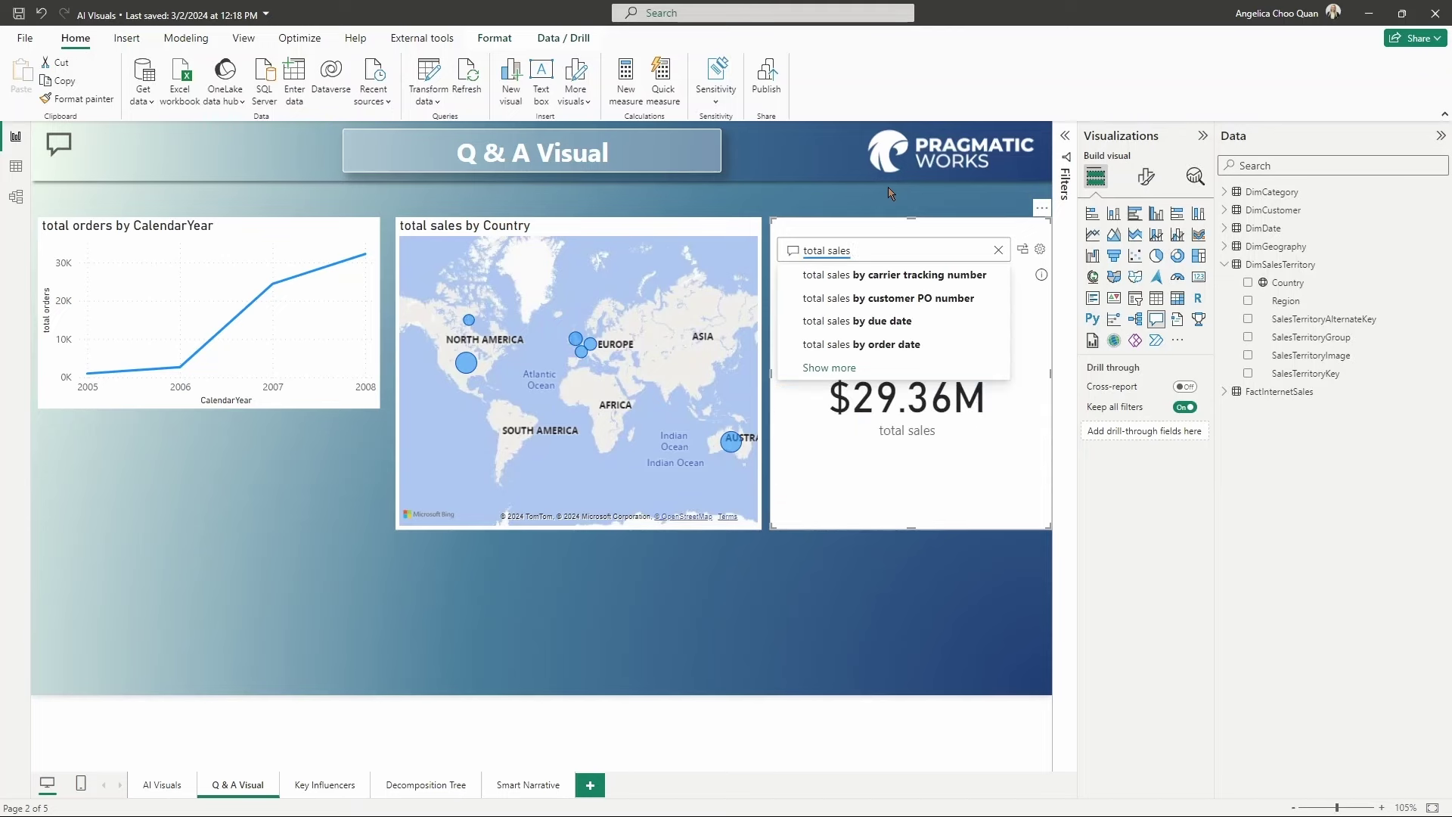
text(by country)
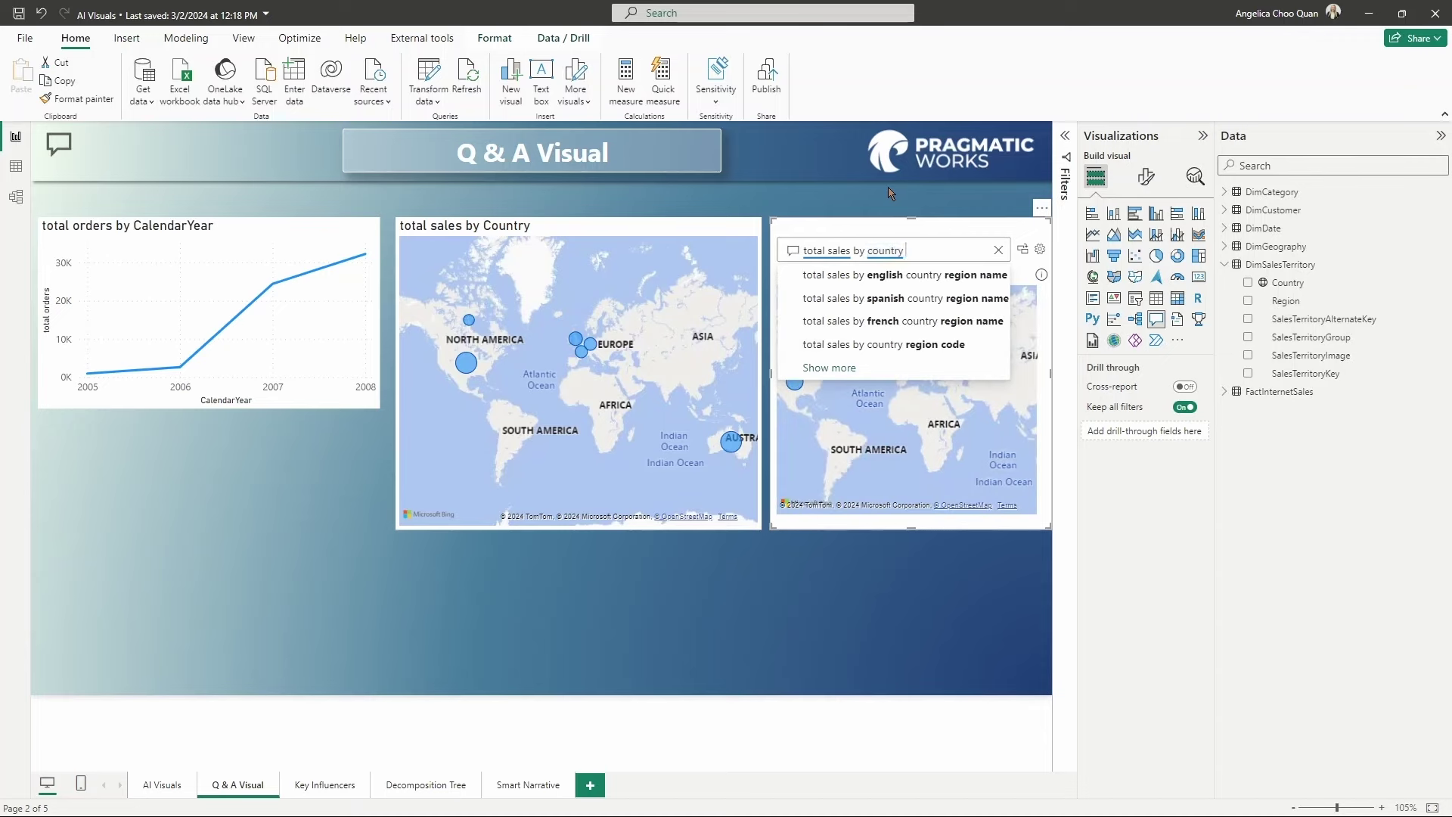
text( betweem)
key(BackSpace)
text(n)
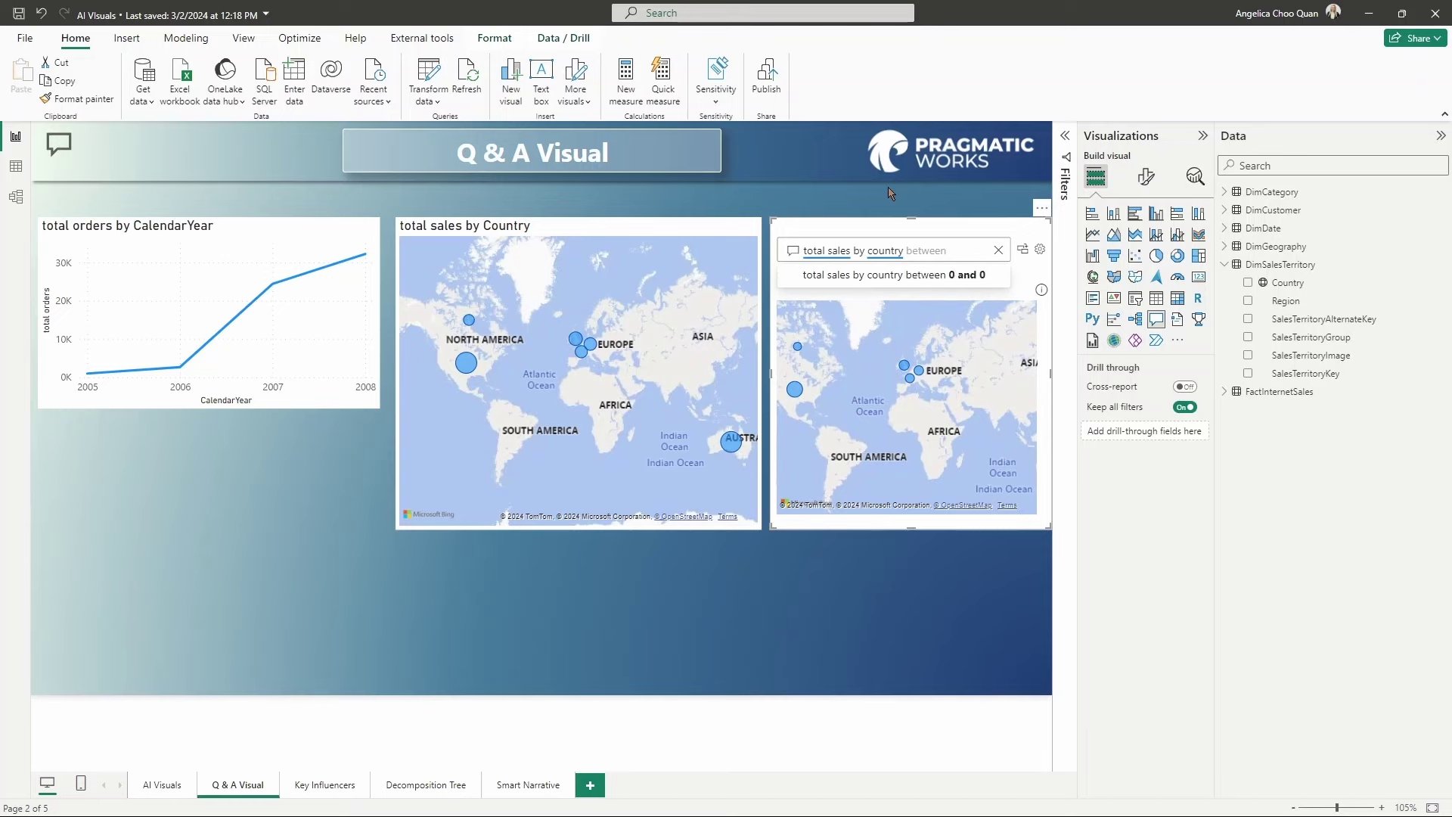
text( may 2005)
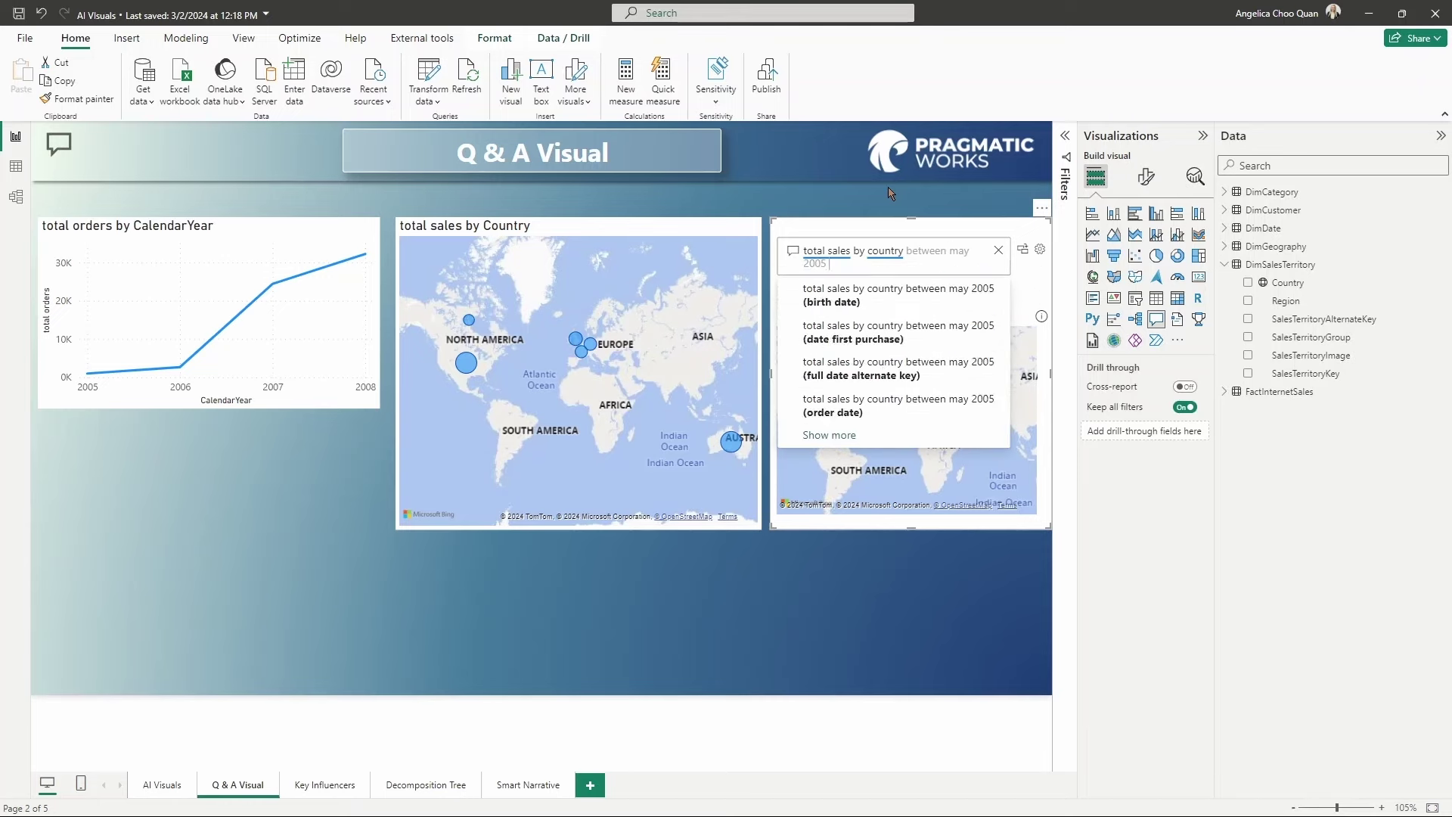
text( and jun)
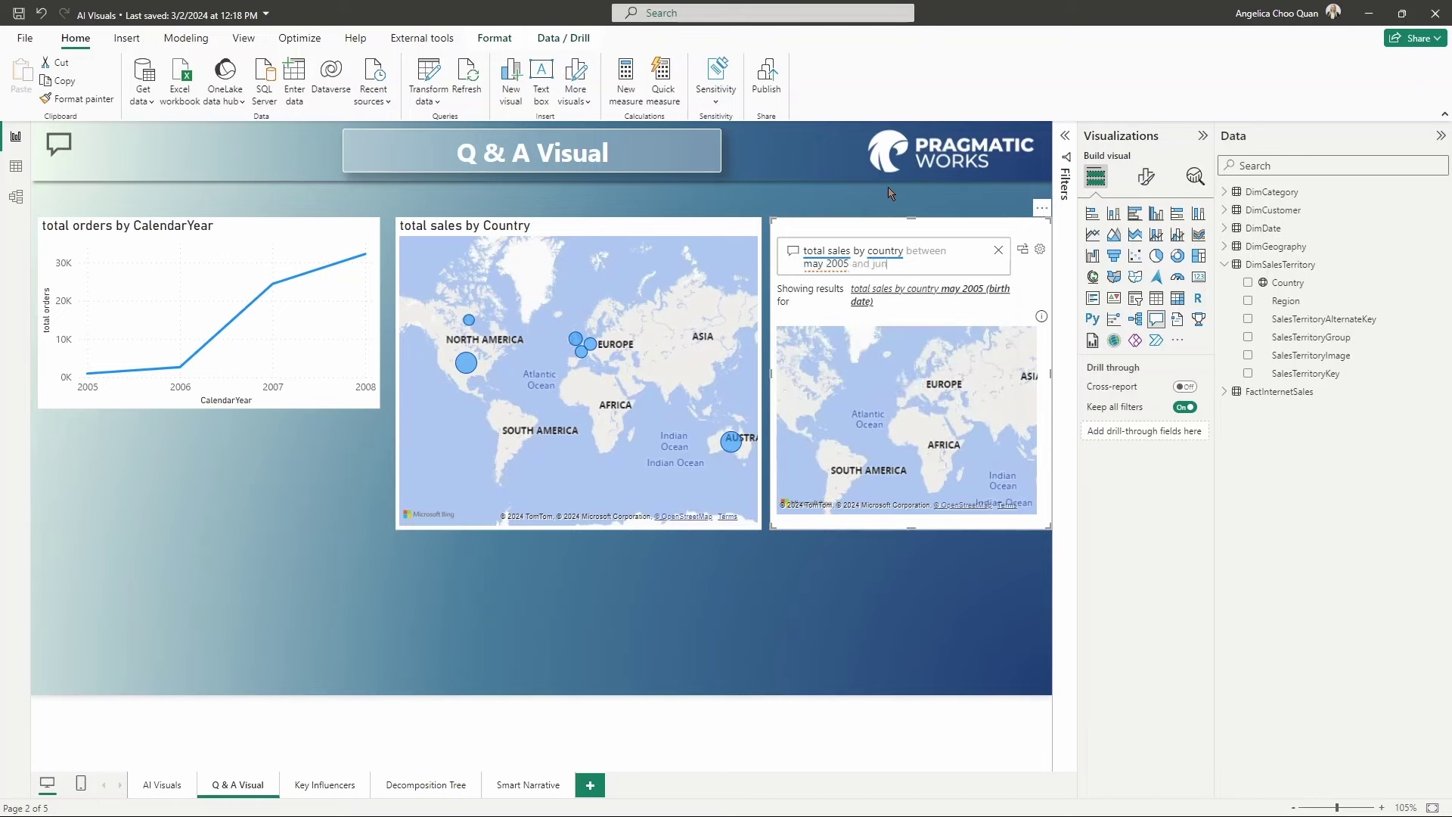
text(e 2006)
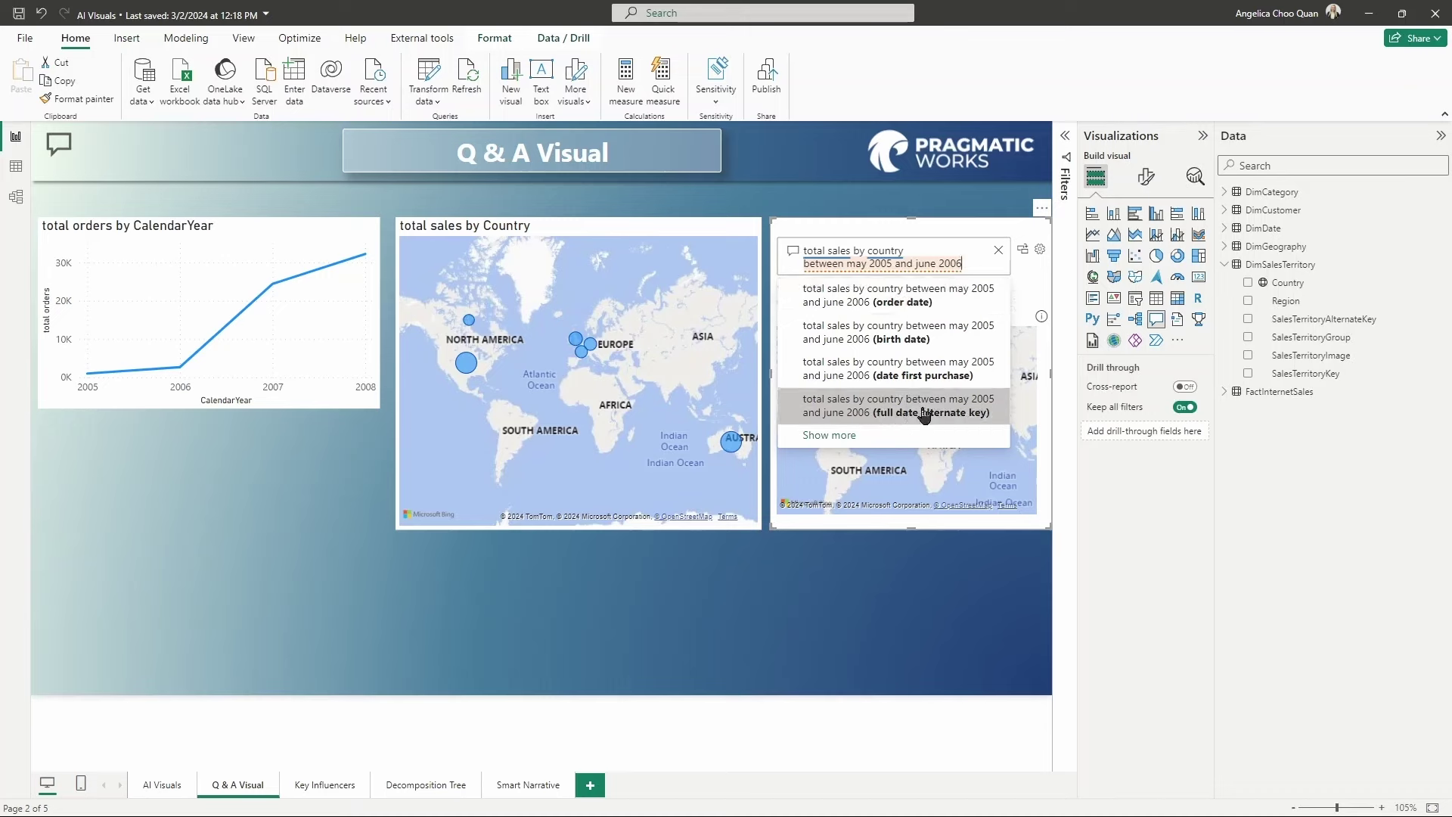
click(820, 436)
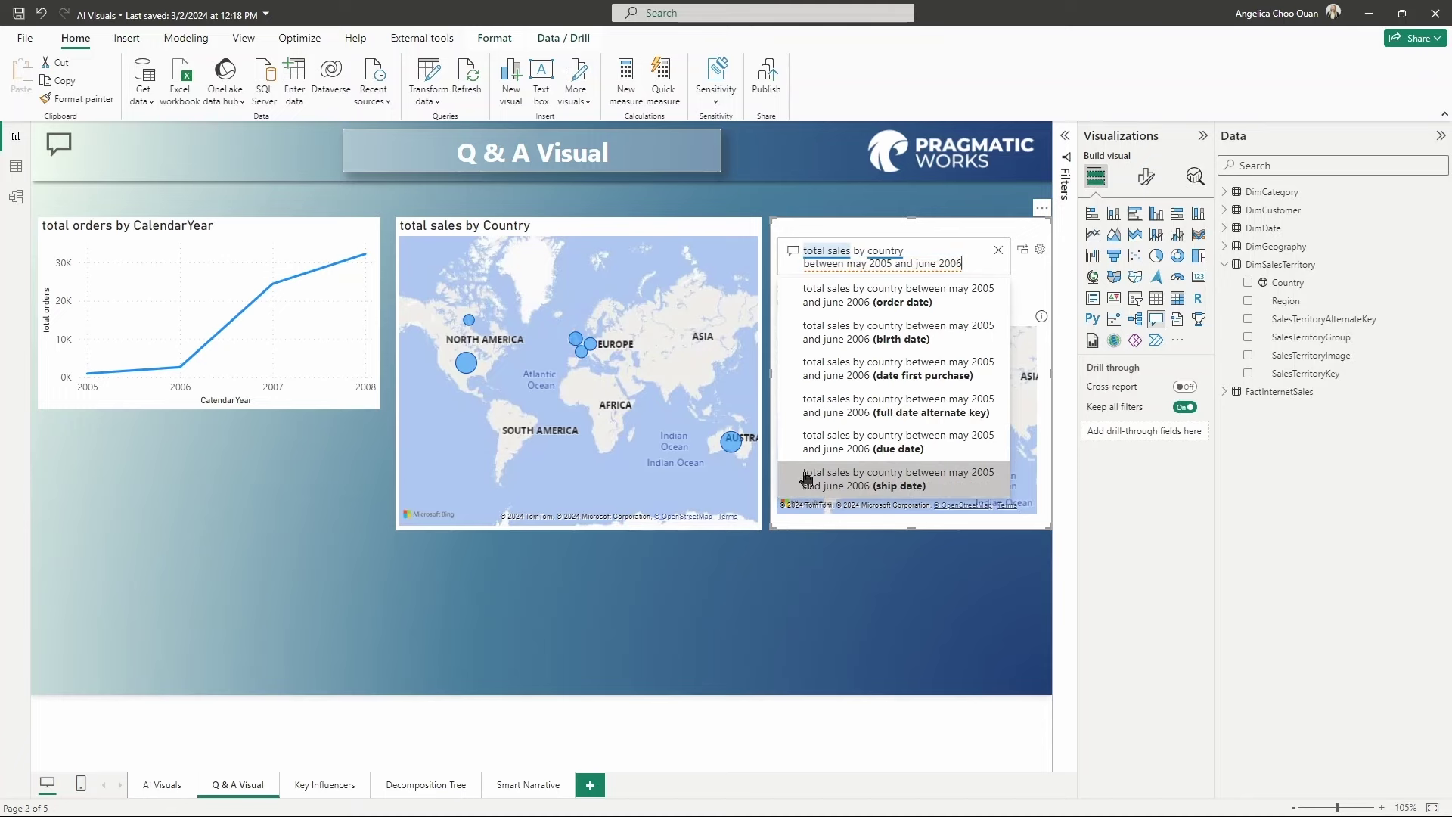
click(934, 314)
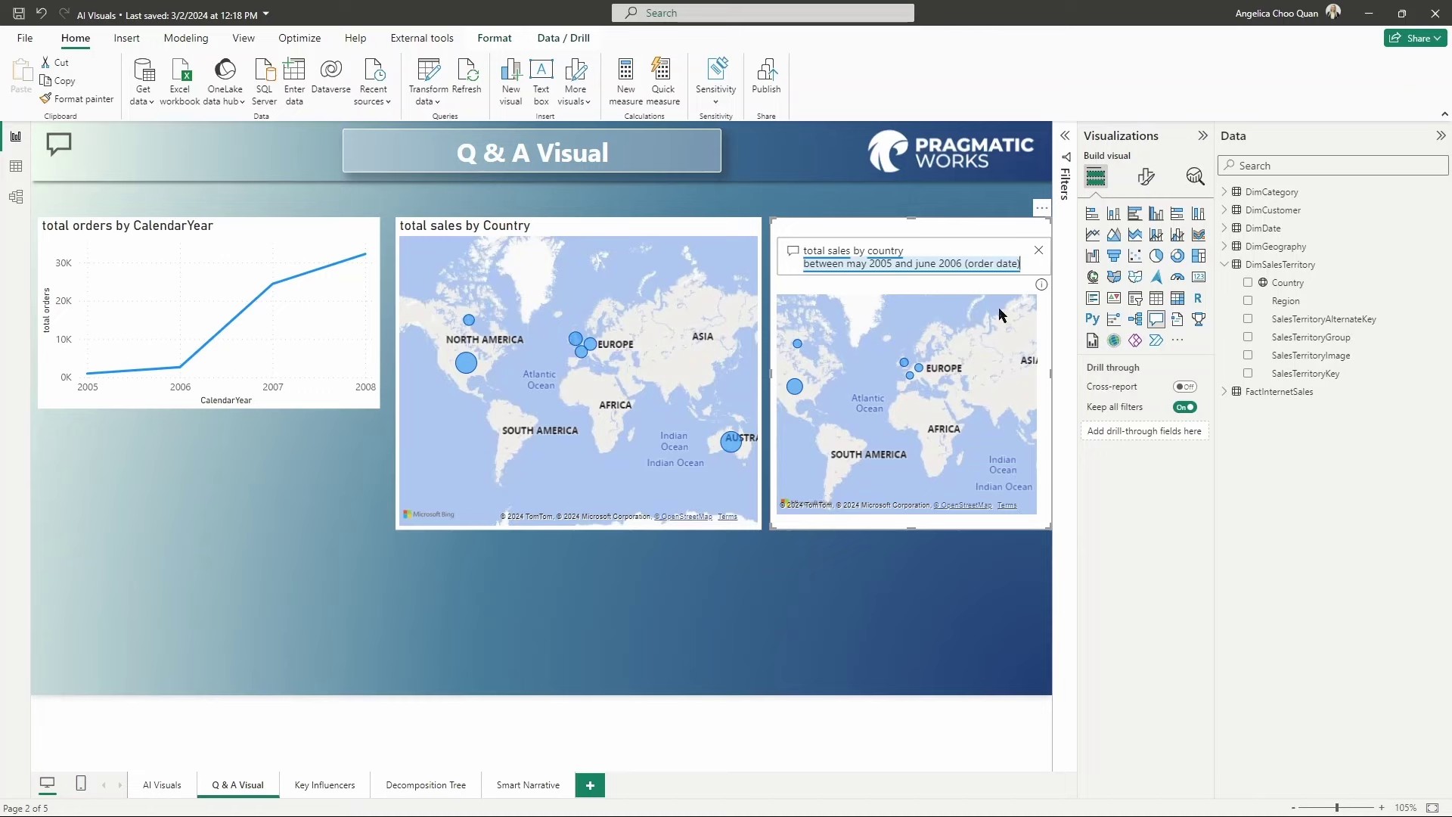
- Show the answer as a donut chart, align it beside the map, and convert it to a standard visual
text(as donut)
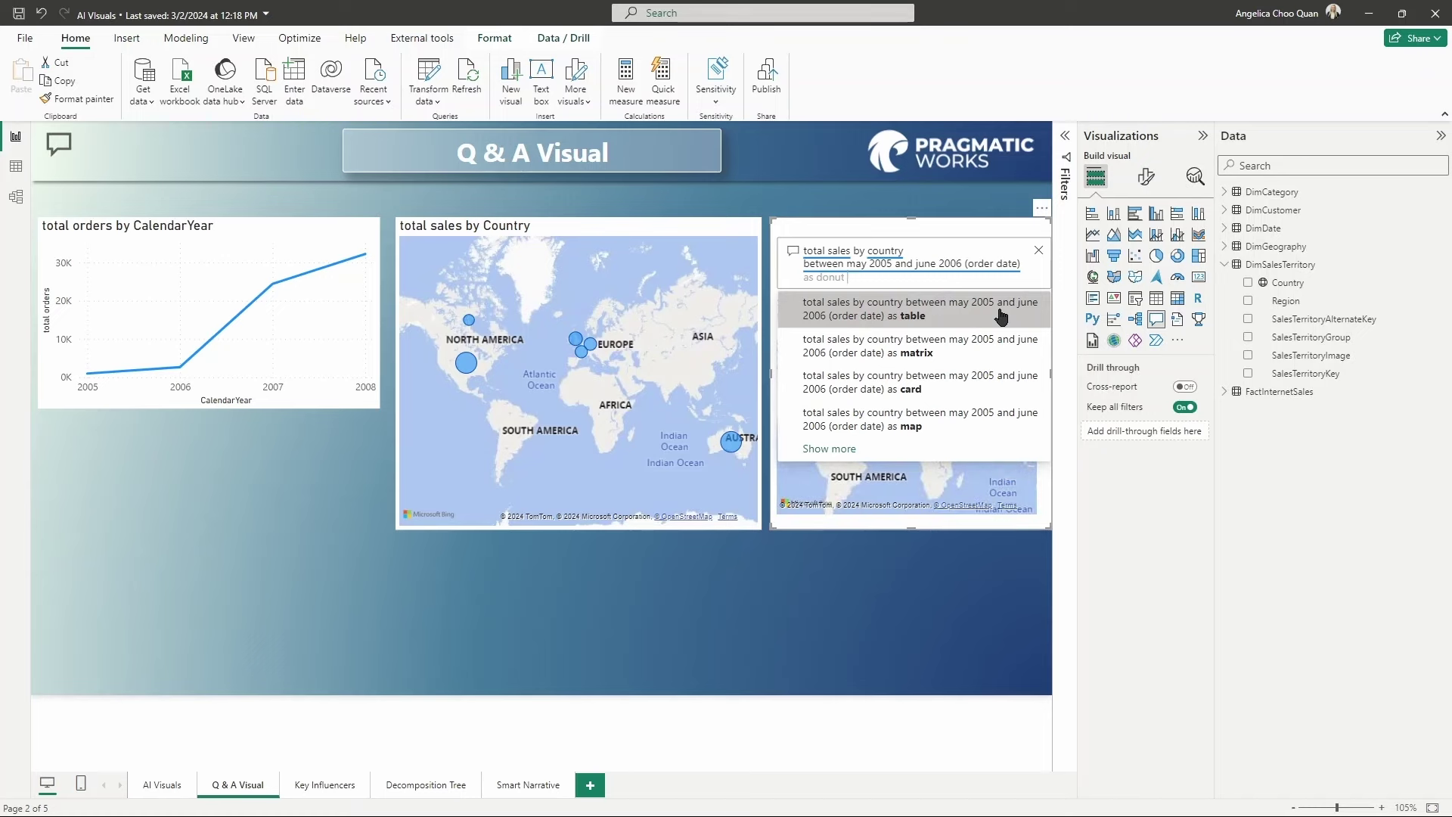
text( chart)
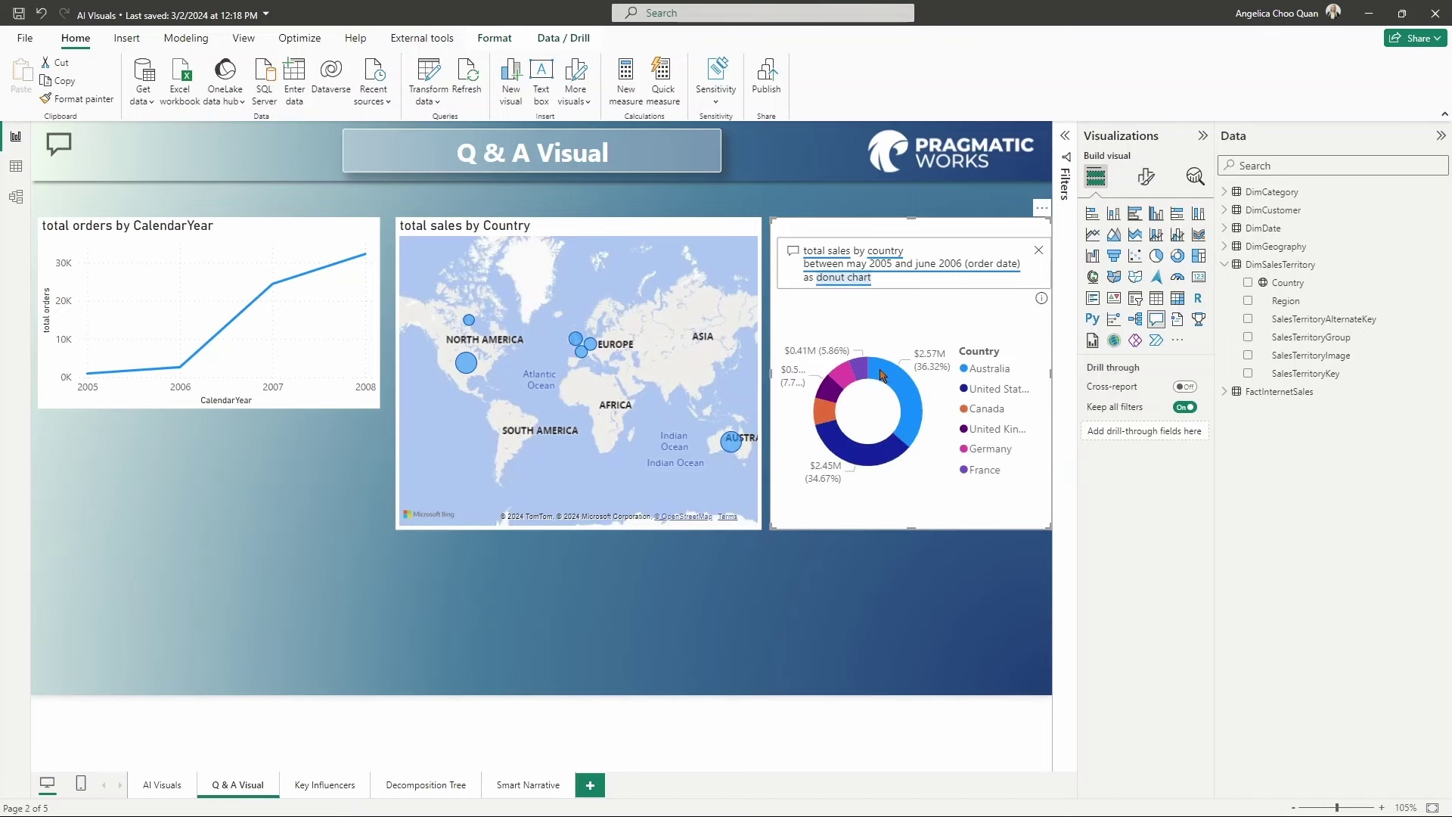
mouse_move(882, 375)
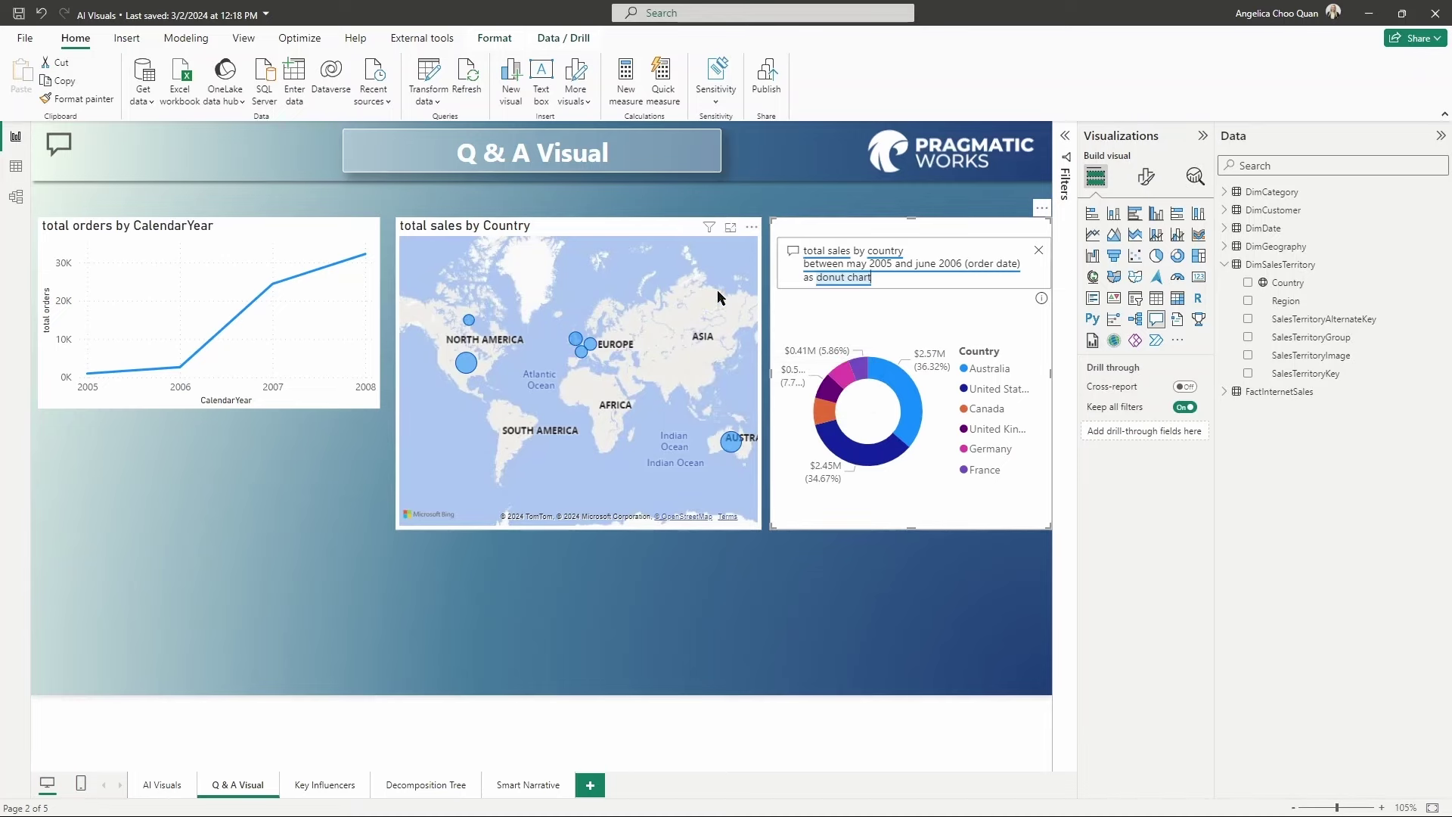
drag(665, 226, 663, 238)
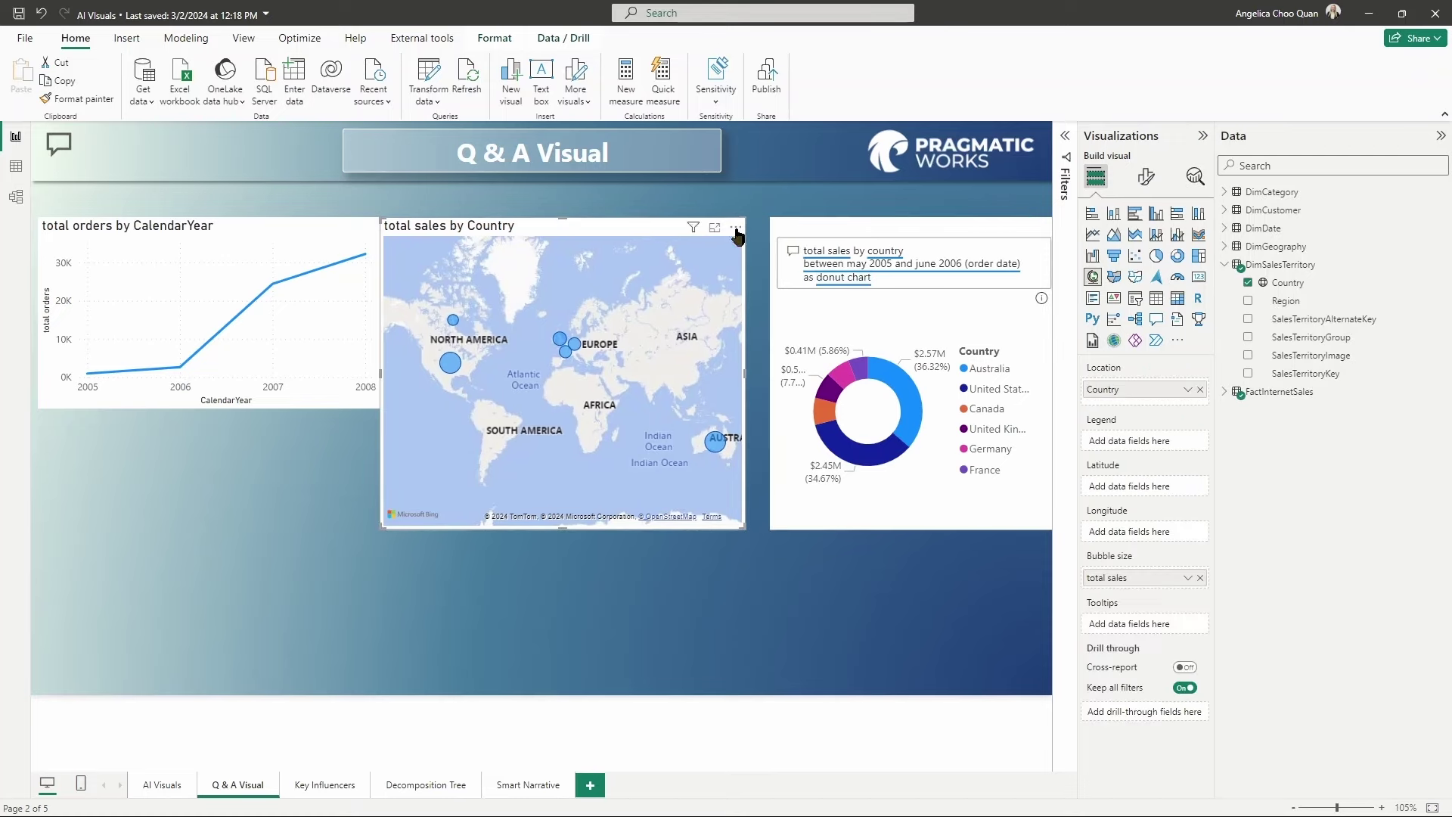
drag(787, 225, 776, 225)
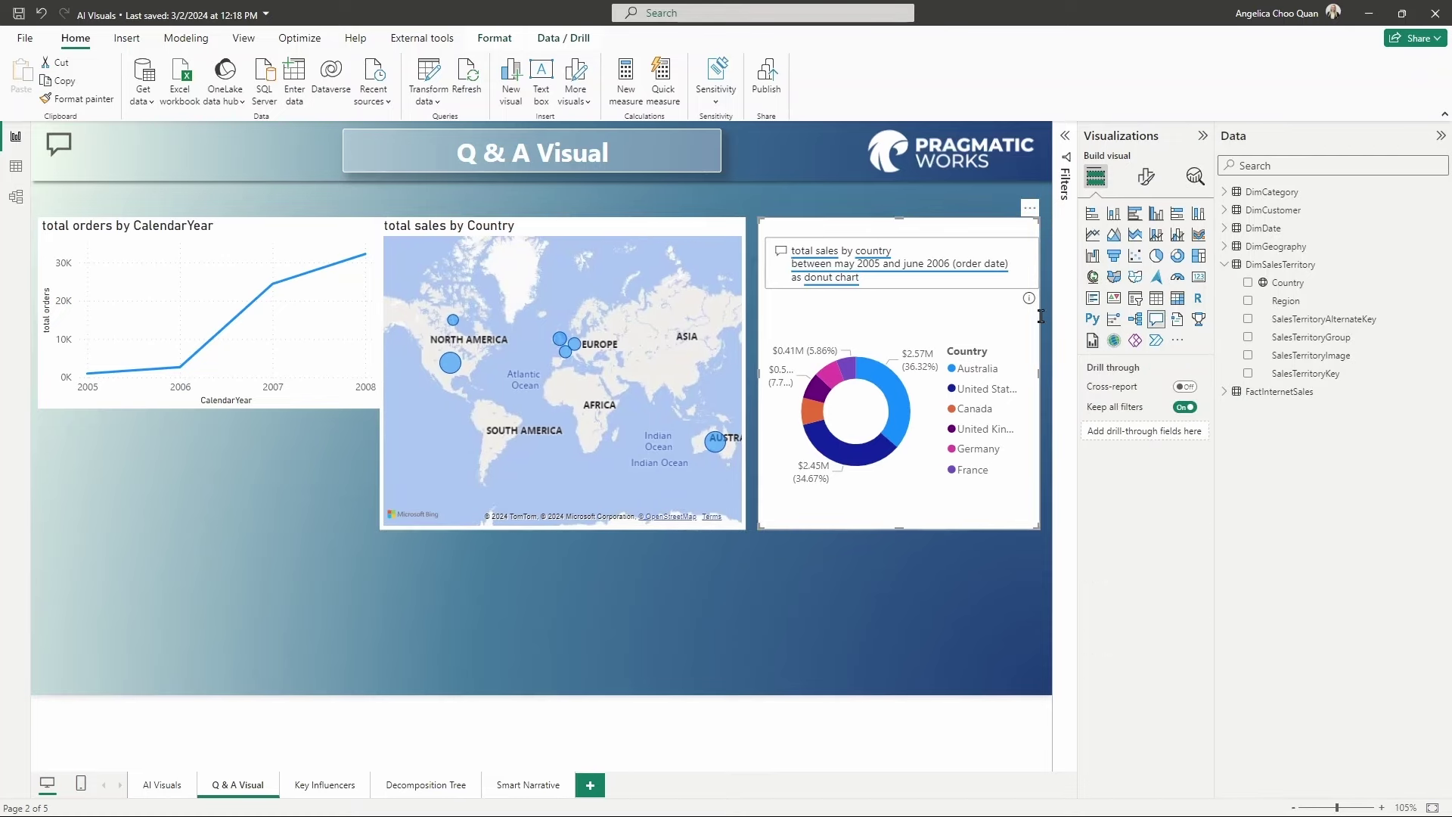
drag(1038, 528, 1050, 530)
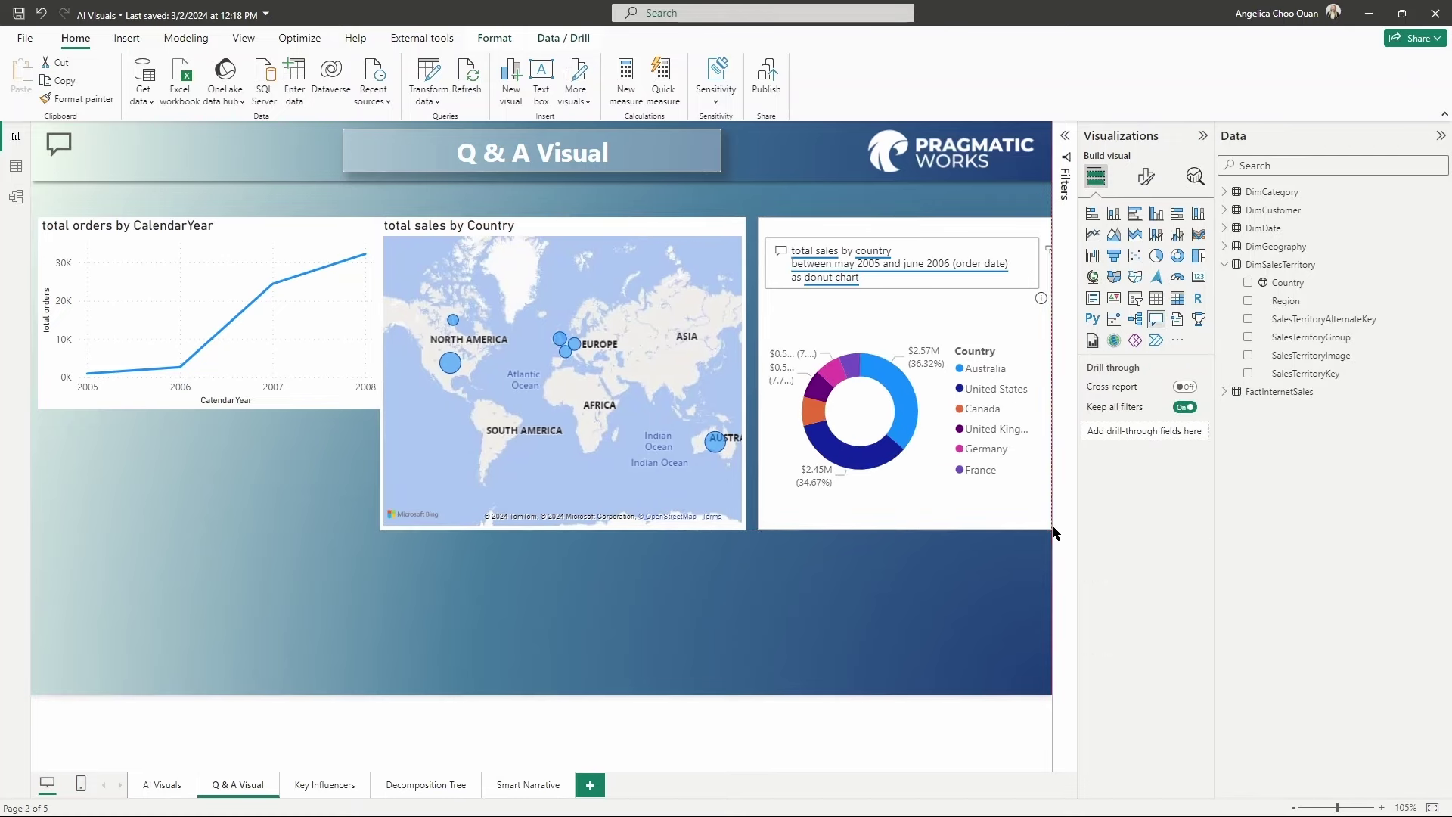
click(1048, 251)
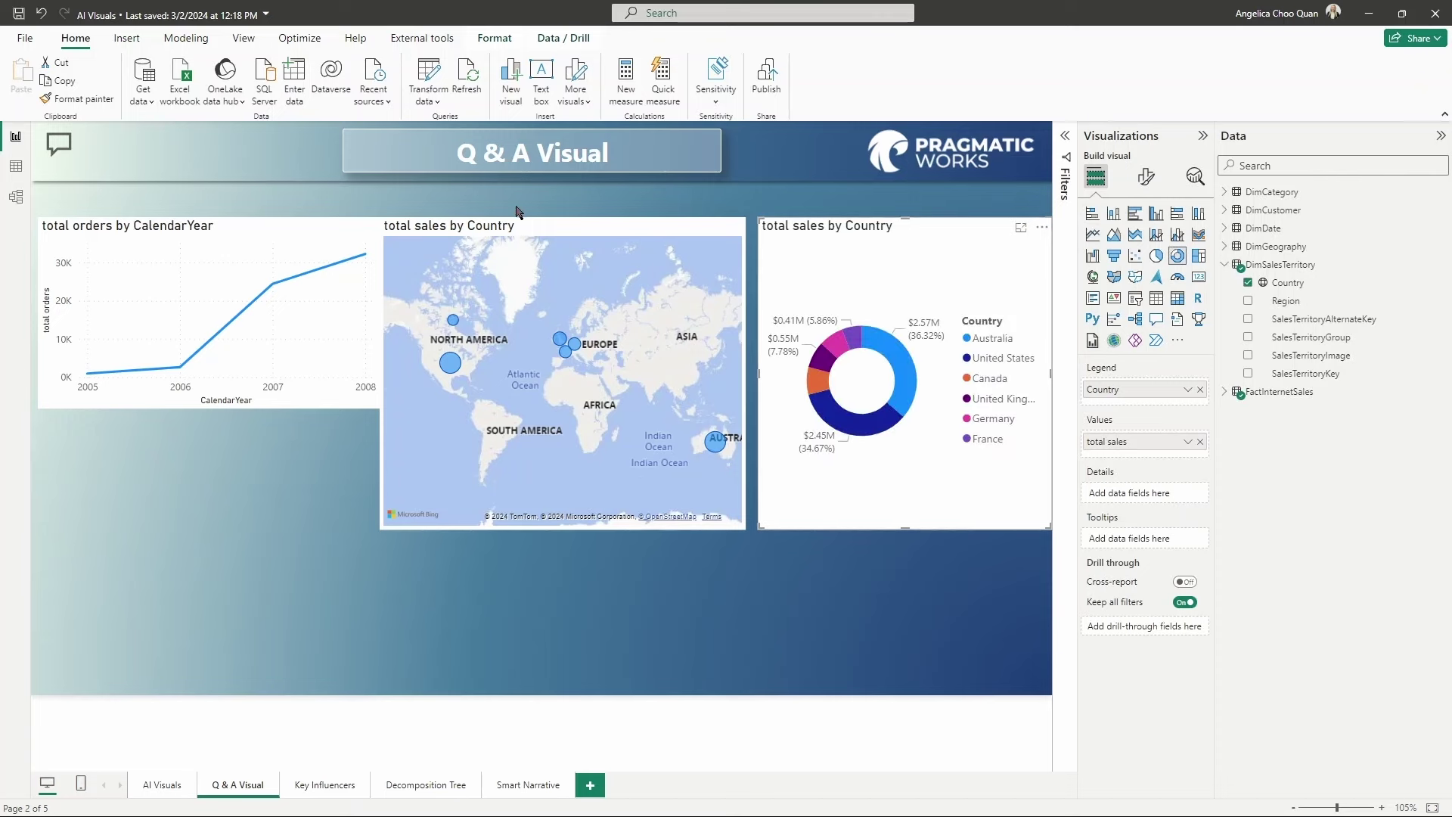
drag(530, 222, 542, 226)
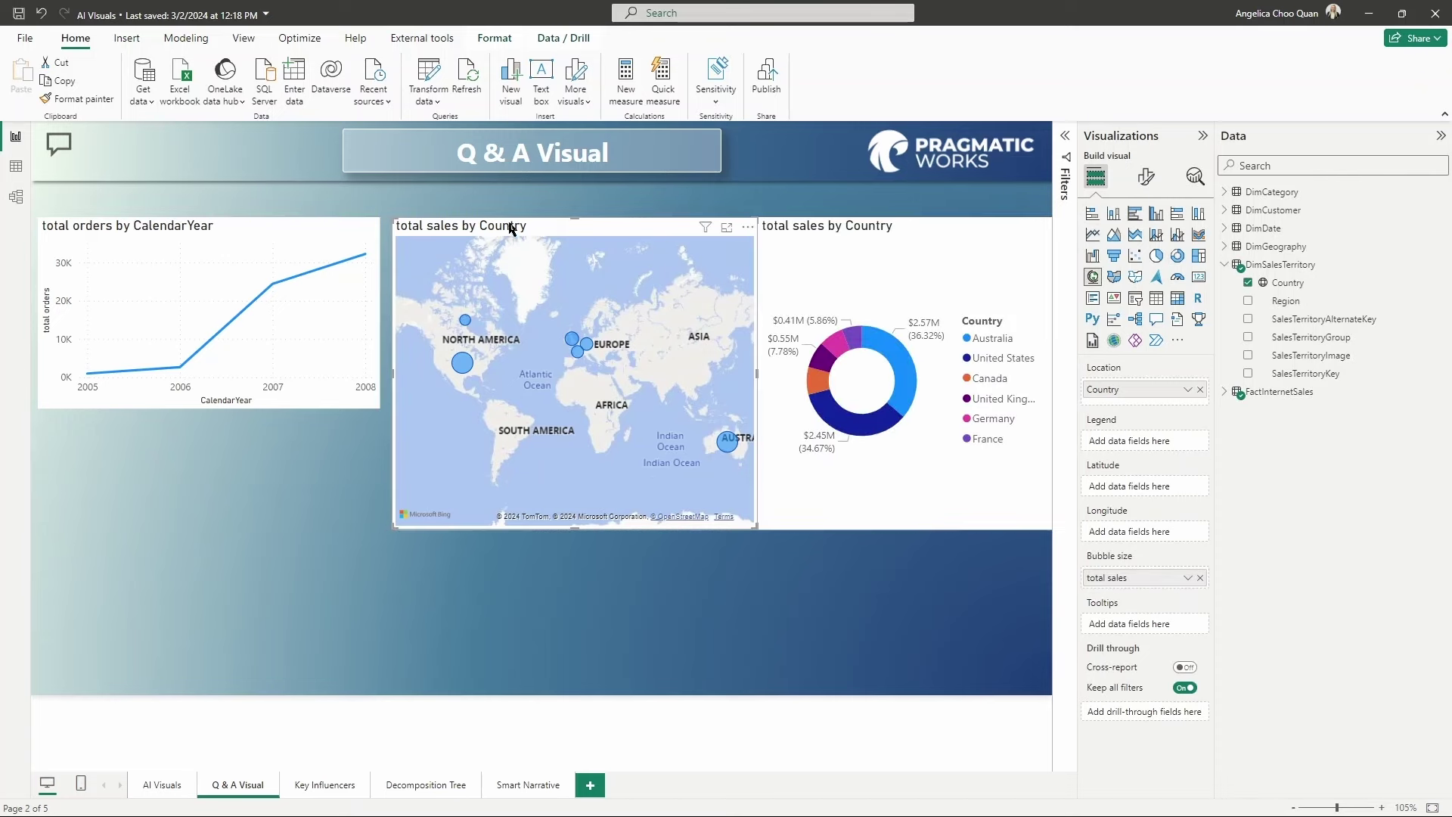
- Place a Q&A visual below the line chart, ask 'revenue by country', and make it taller
double_click(154, 457)
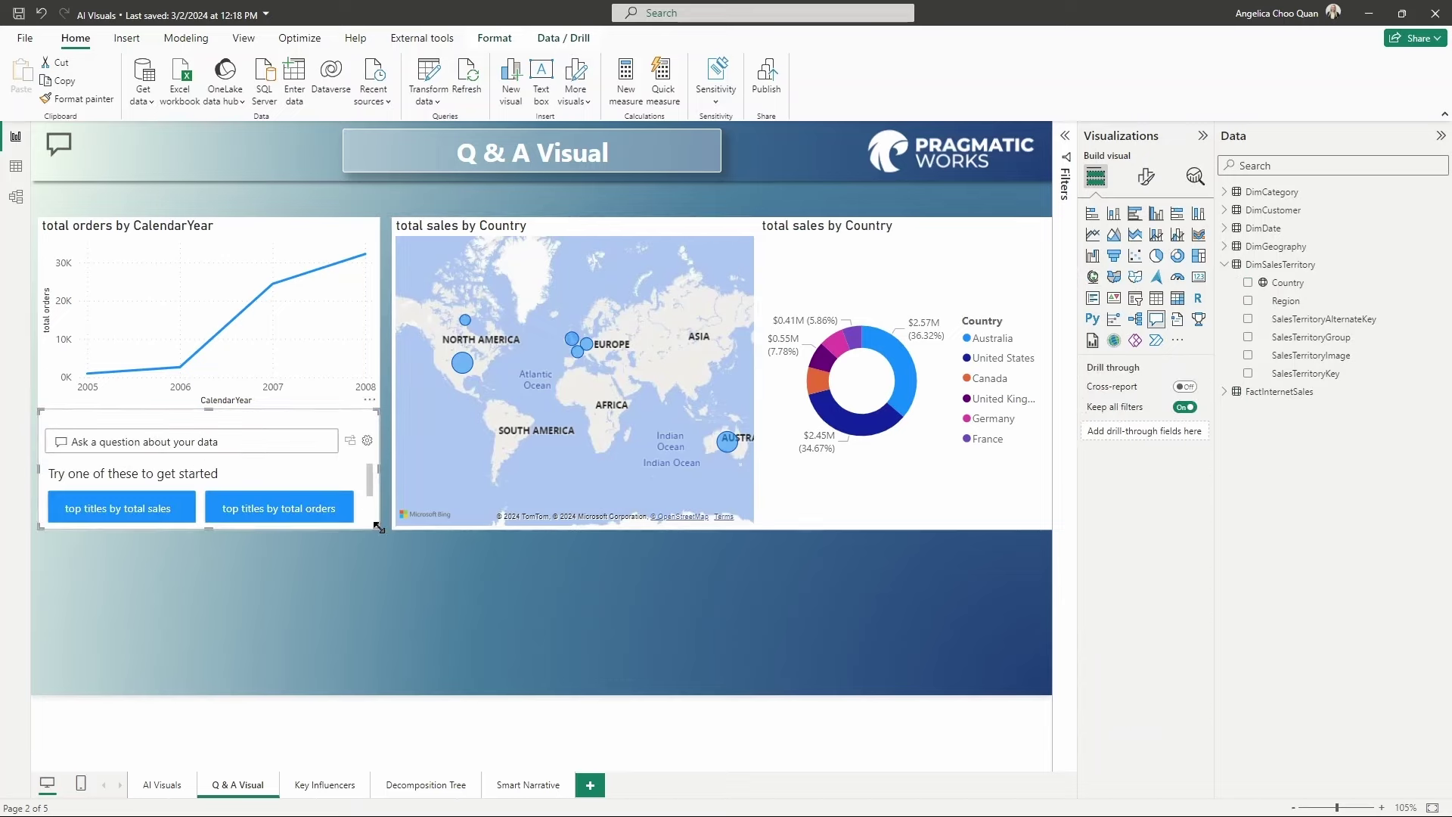
drag(377, 529, 376, 643)
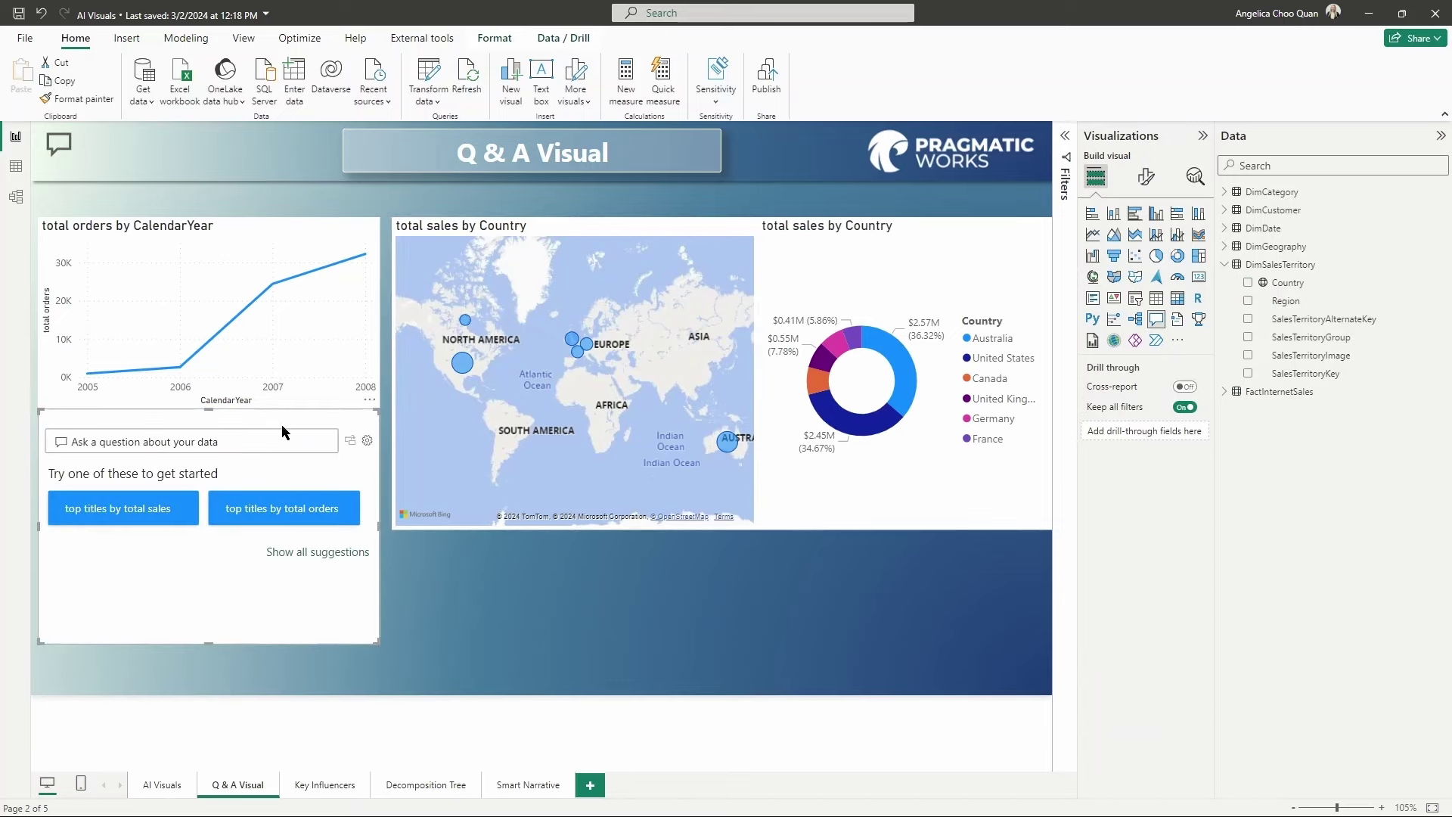
drag(281, 424, 282, 433)
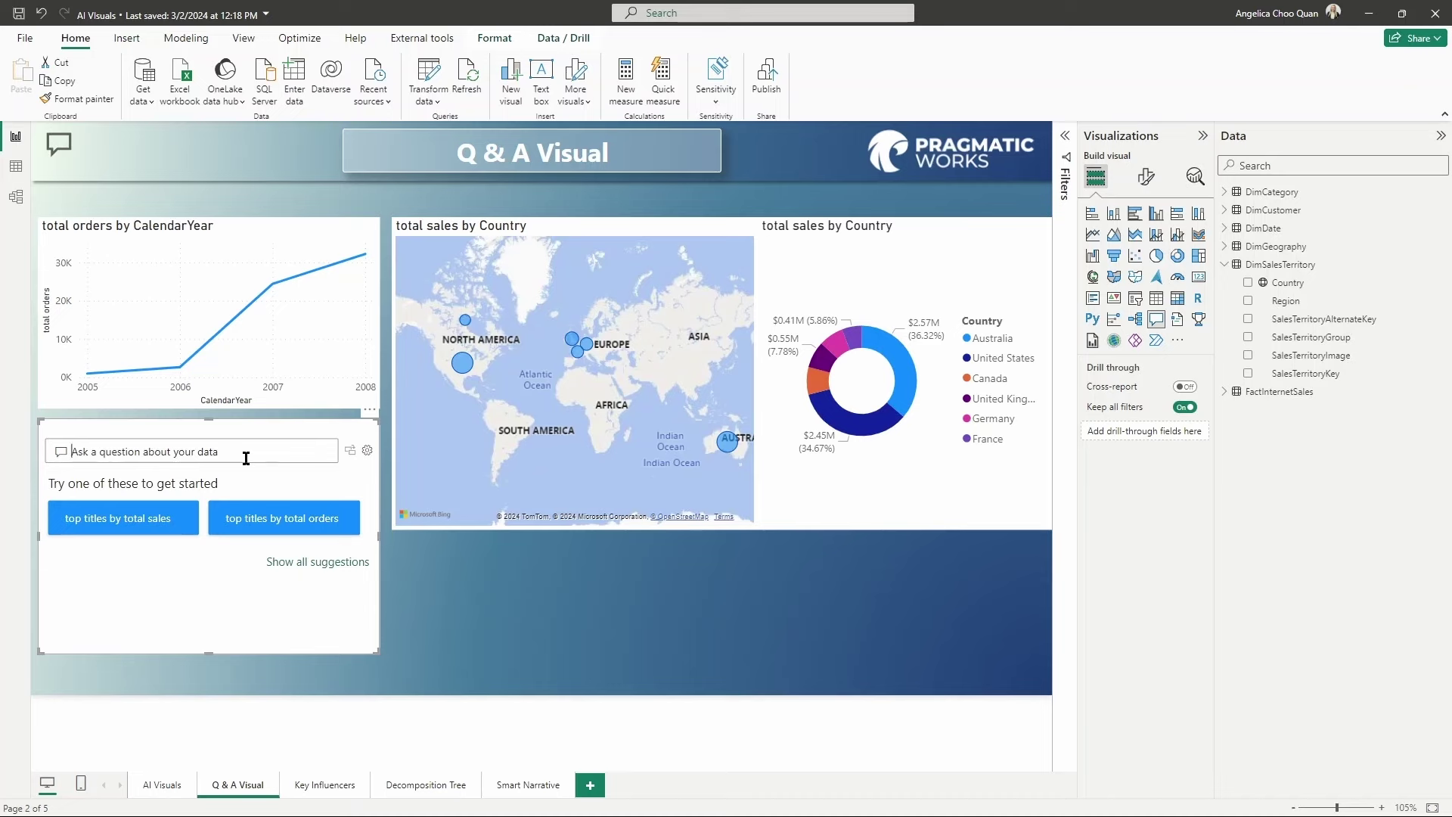
text(revenue b)
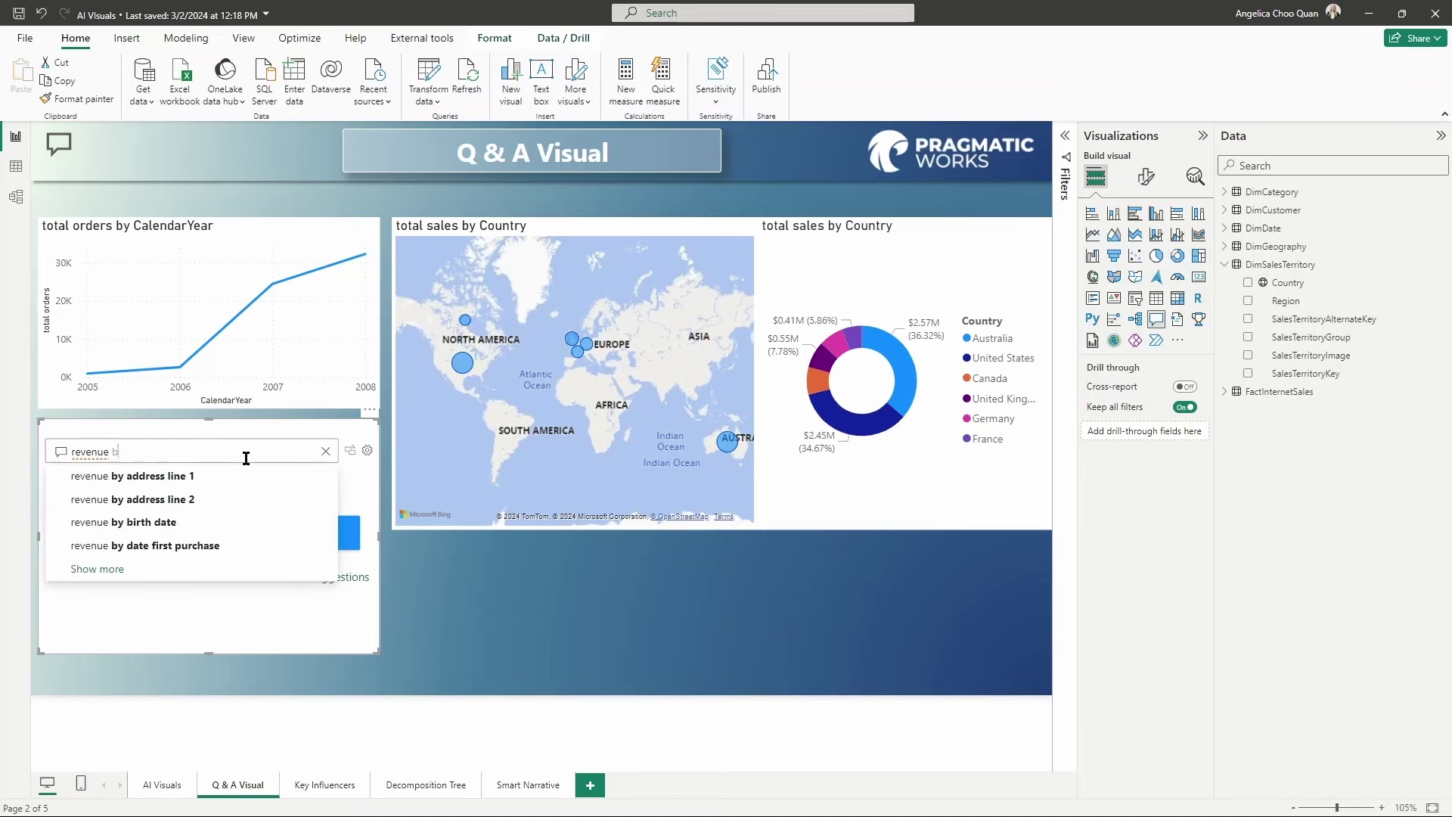
text(y country)
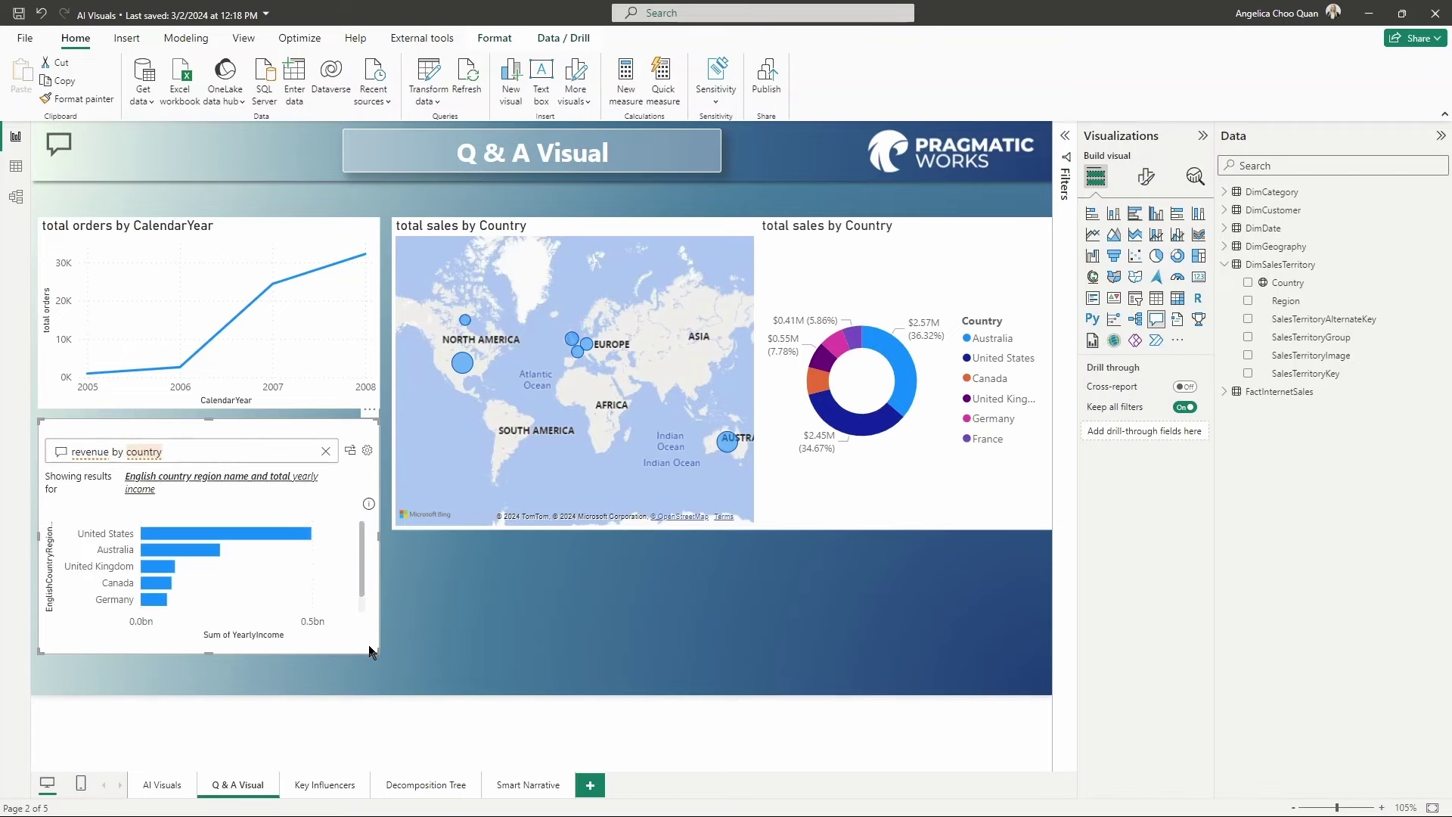
drag(378, 652, 377, 682)
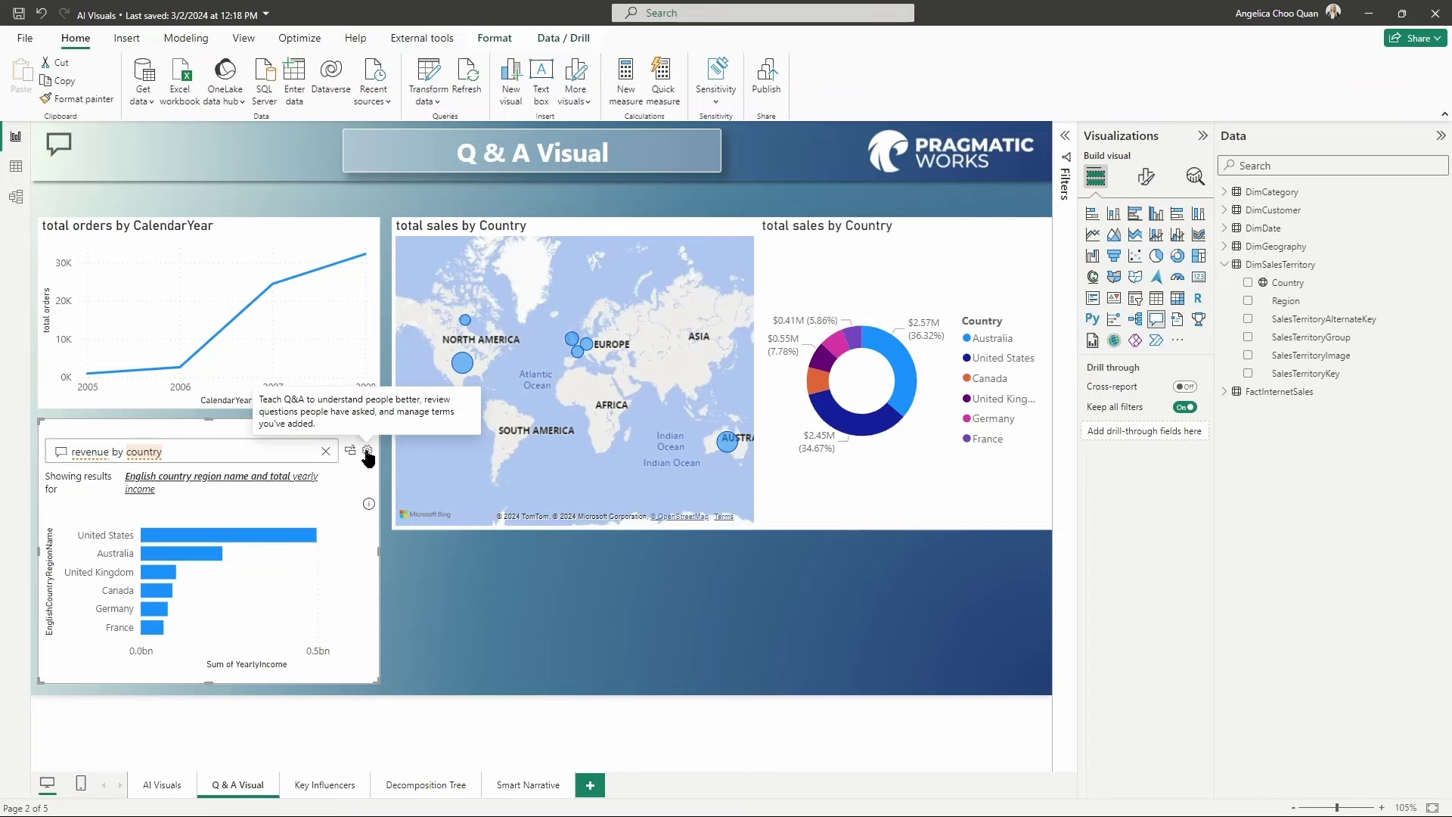
click(367, 451)
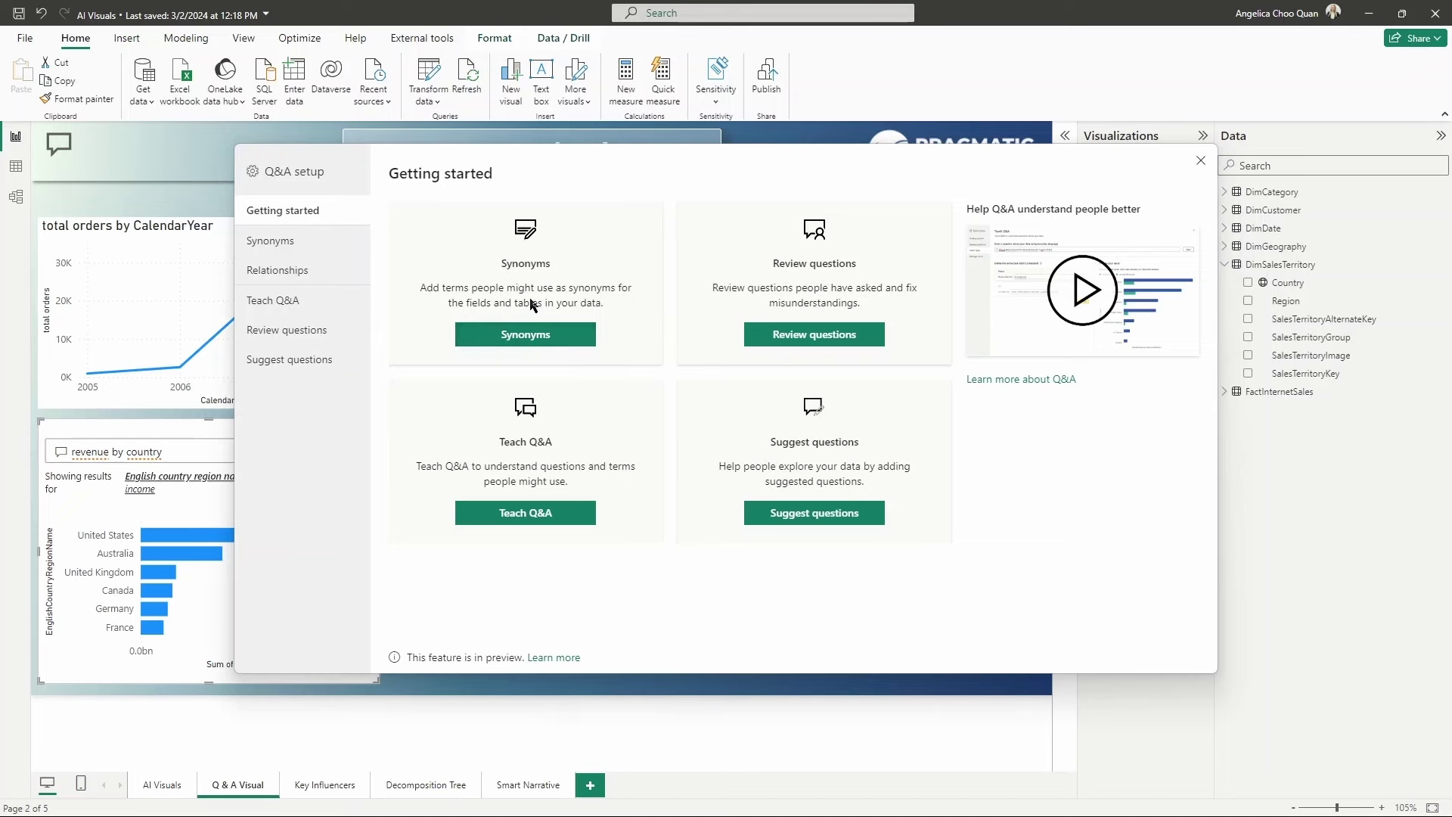
- On the Synonyms page, collapse DimCategory and include the DimProduct table in Q&A
click(560, 347)
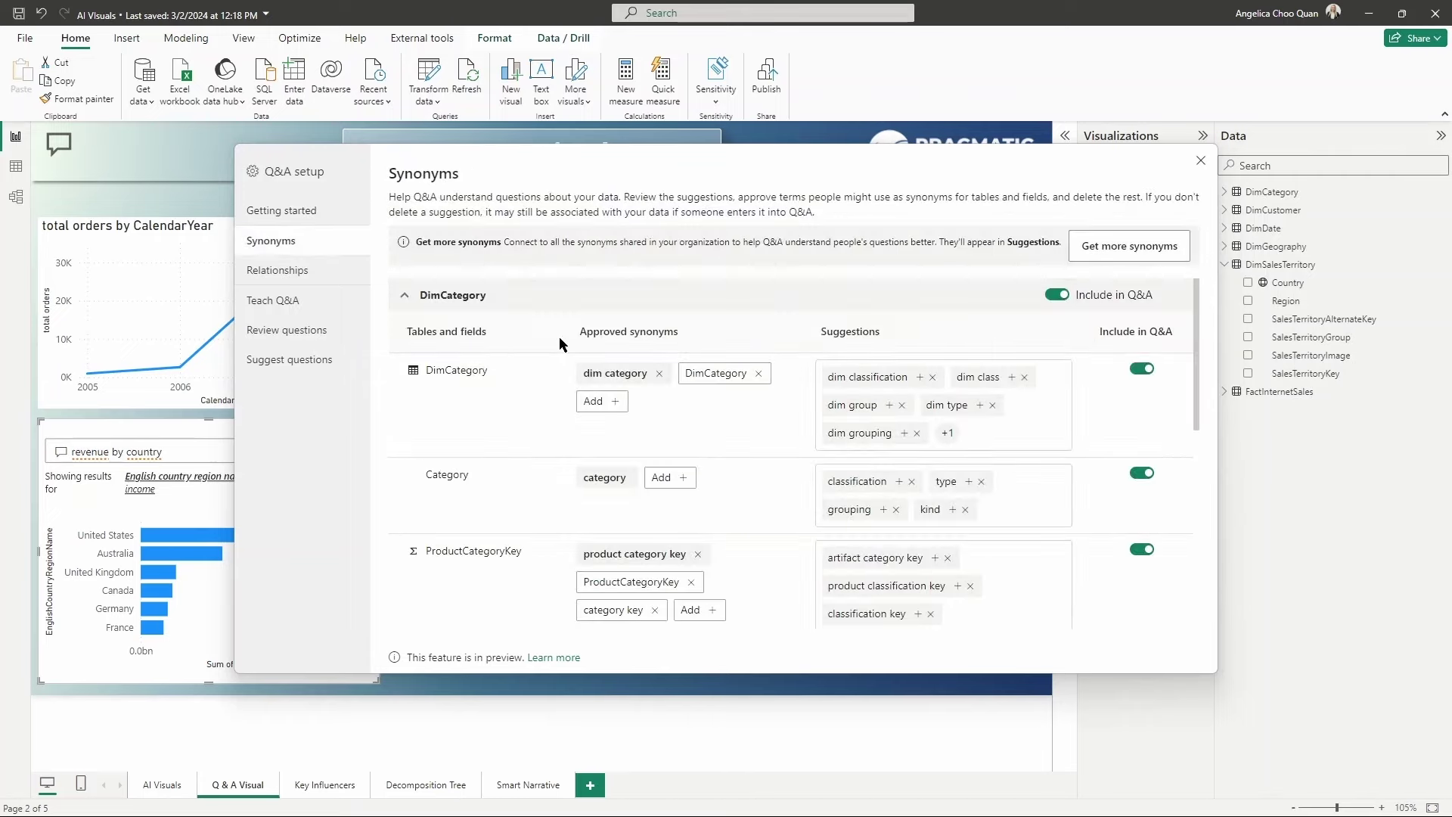
click(406, 296)
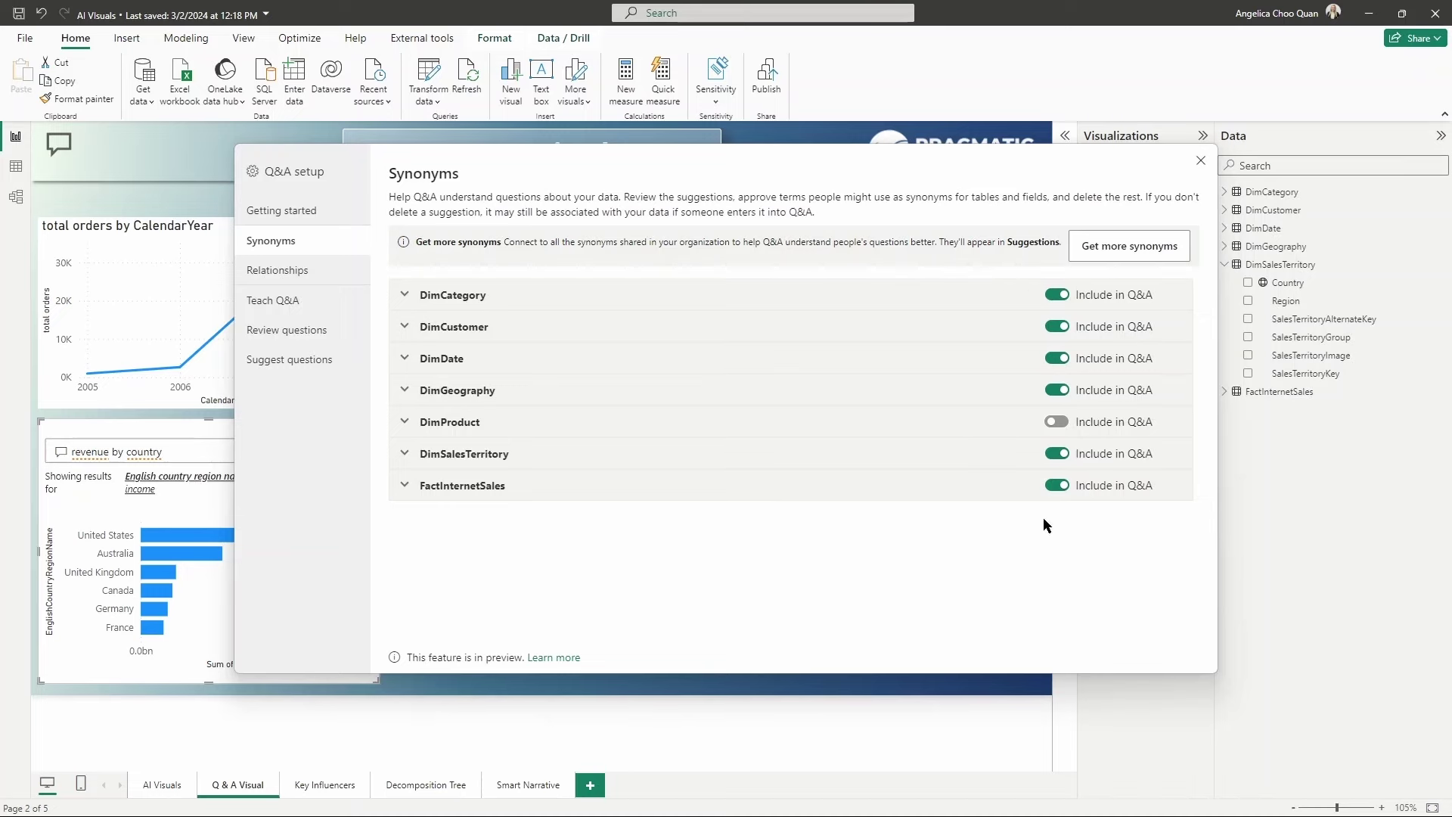
click(1055, 423)
- Expand FactInternetSales and browse its field synonyms, including the total sales measure
click(404, 485)
scroll(443, 532, down, 1)
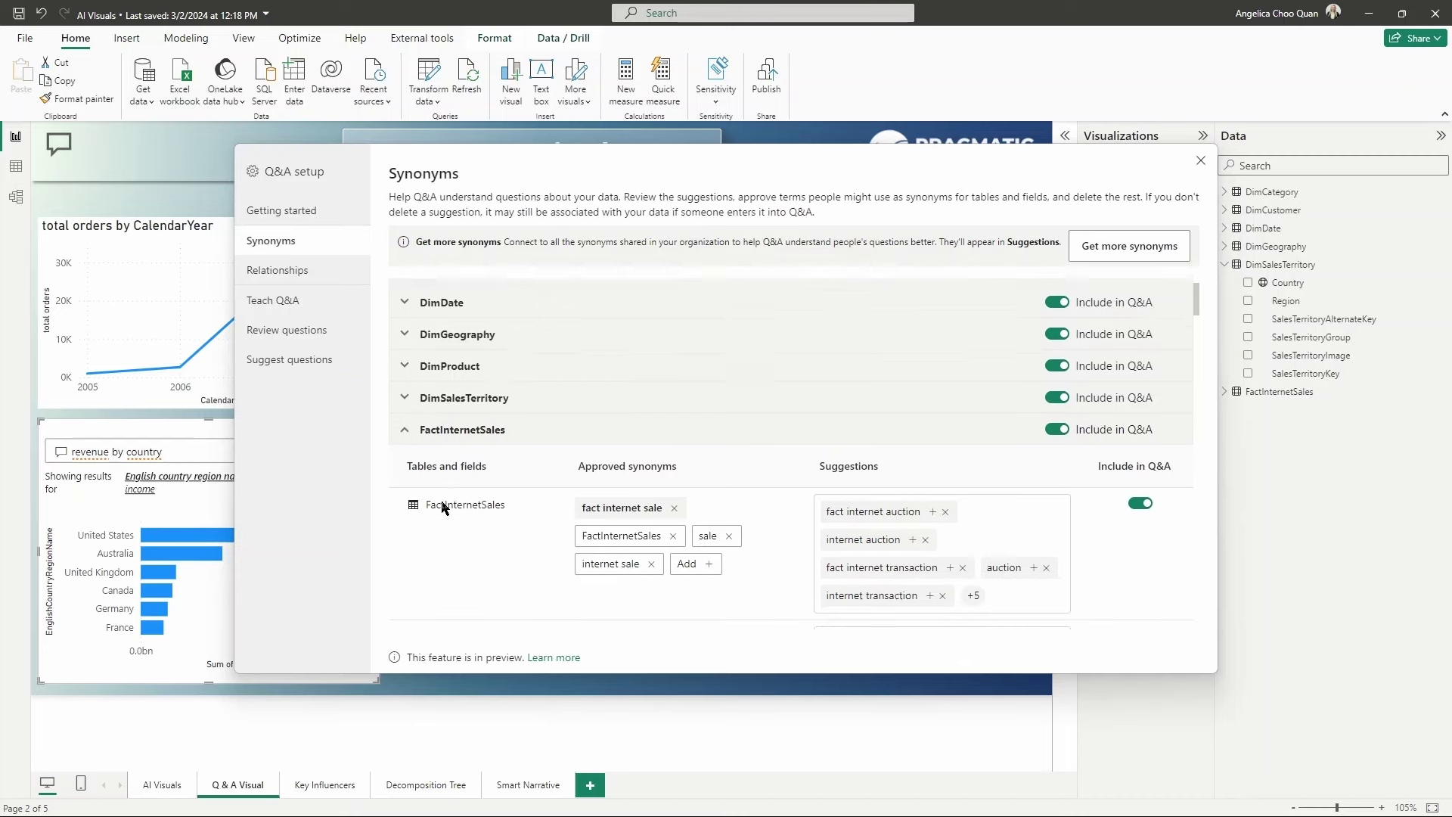
scroll(441, 506, down, 3)
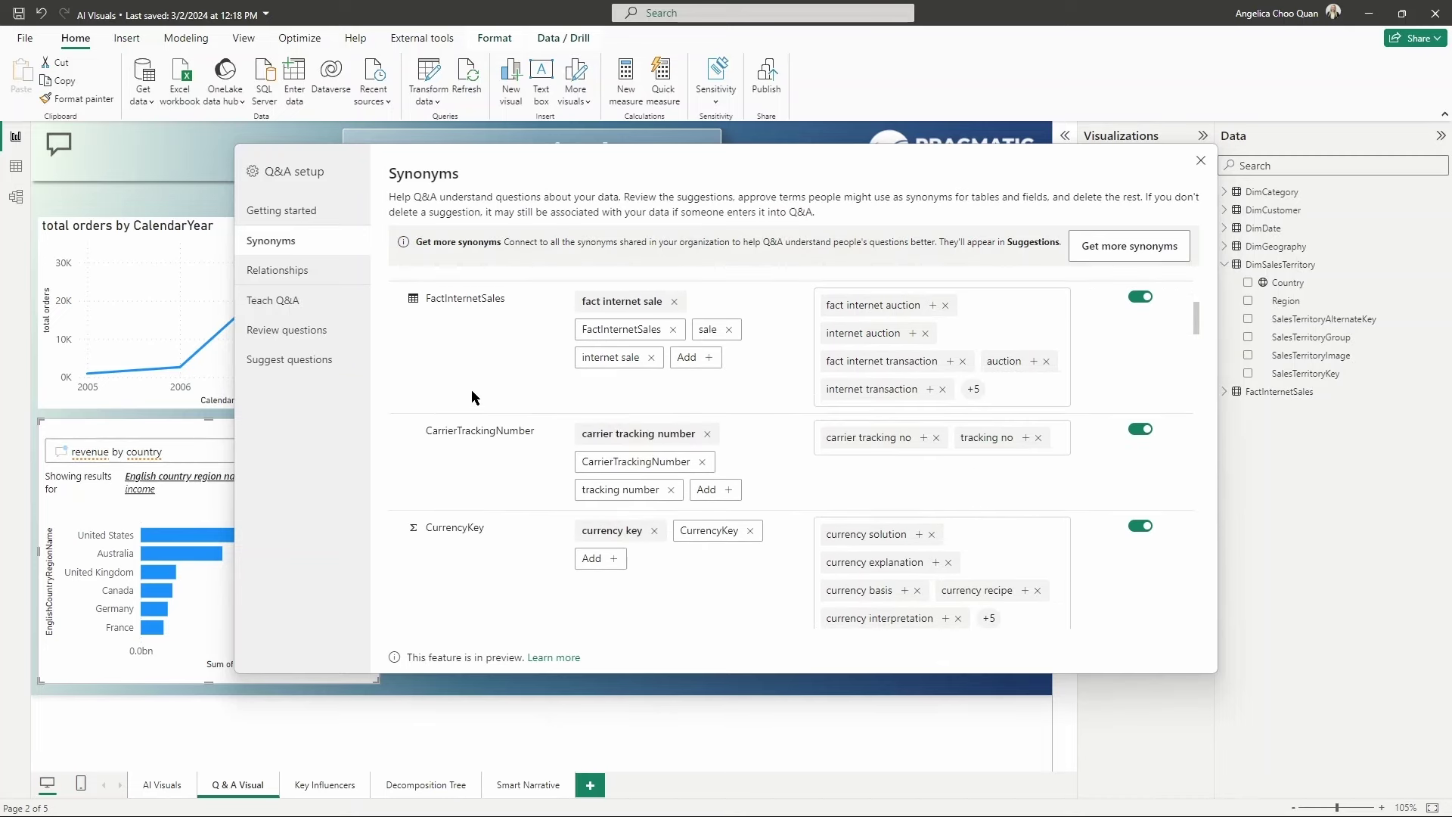
scroll(470, 388, down, 5)
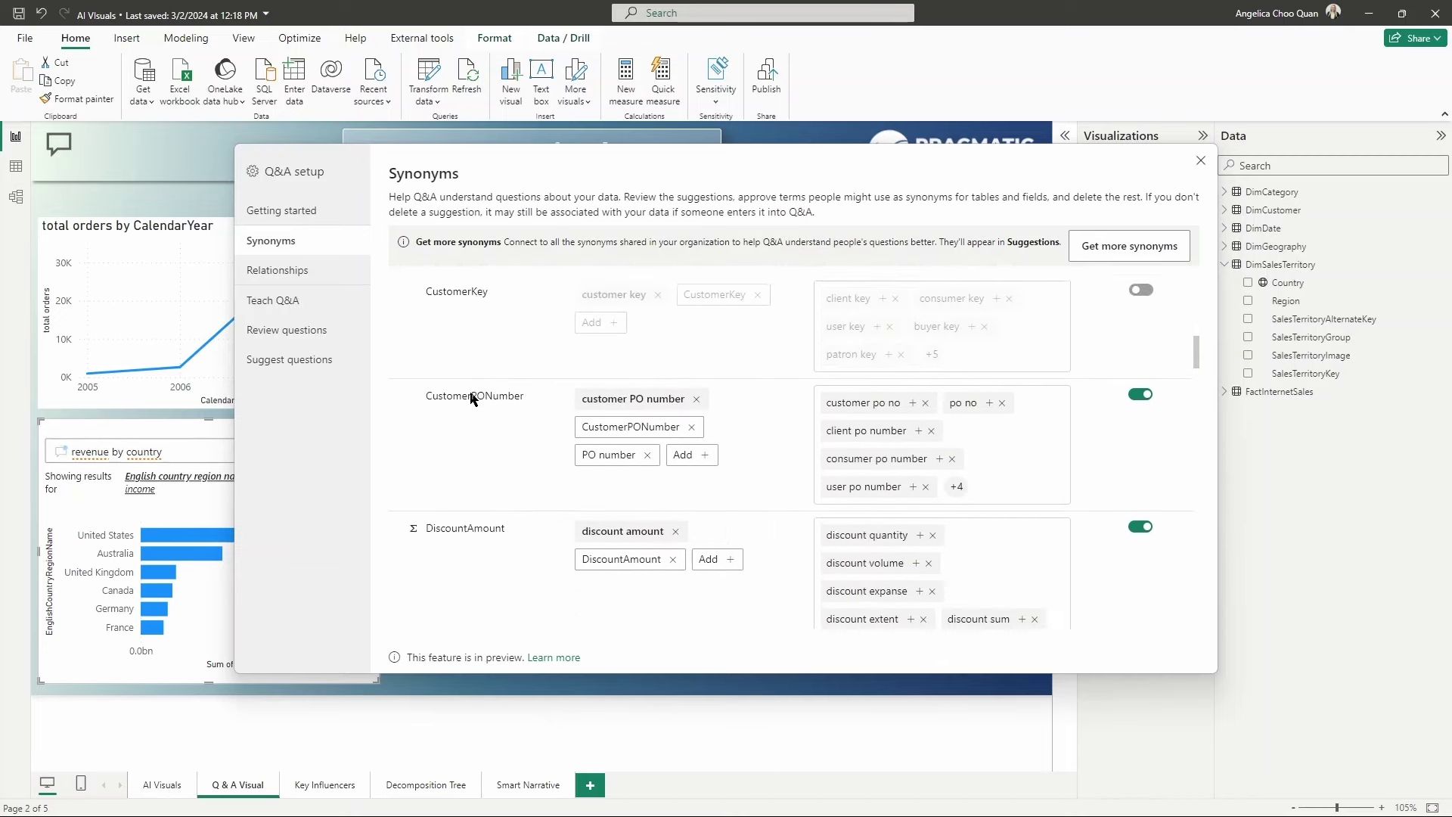
scroll(470, 393, down, 8)
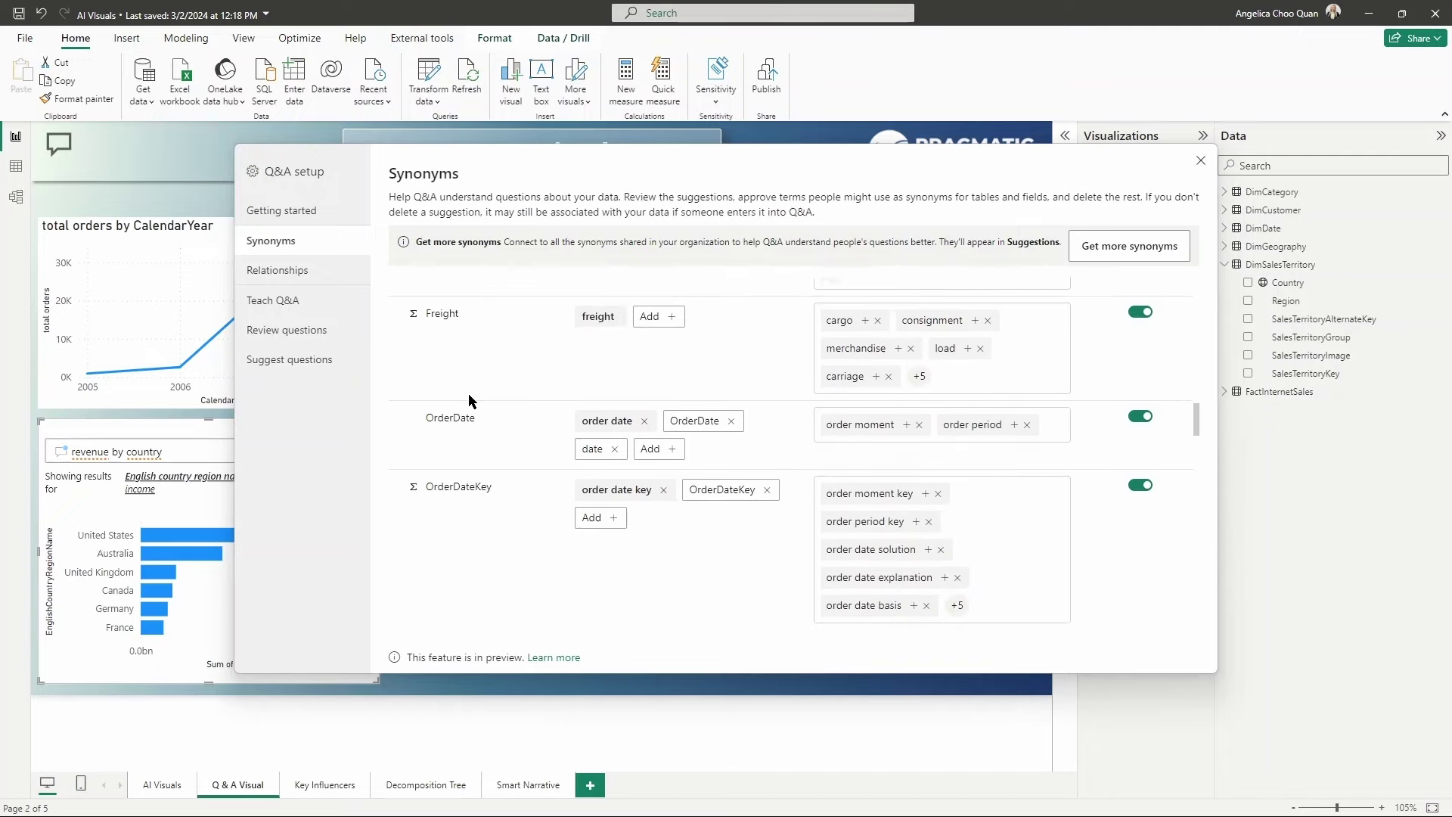
scroll(469, 393, down, 10)
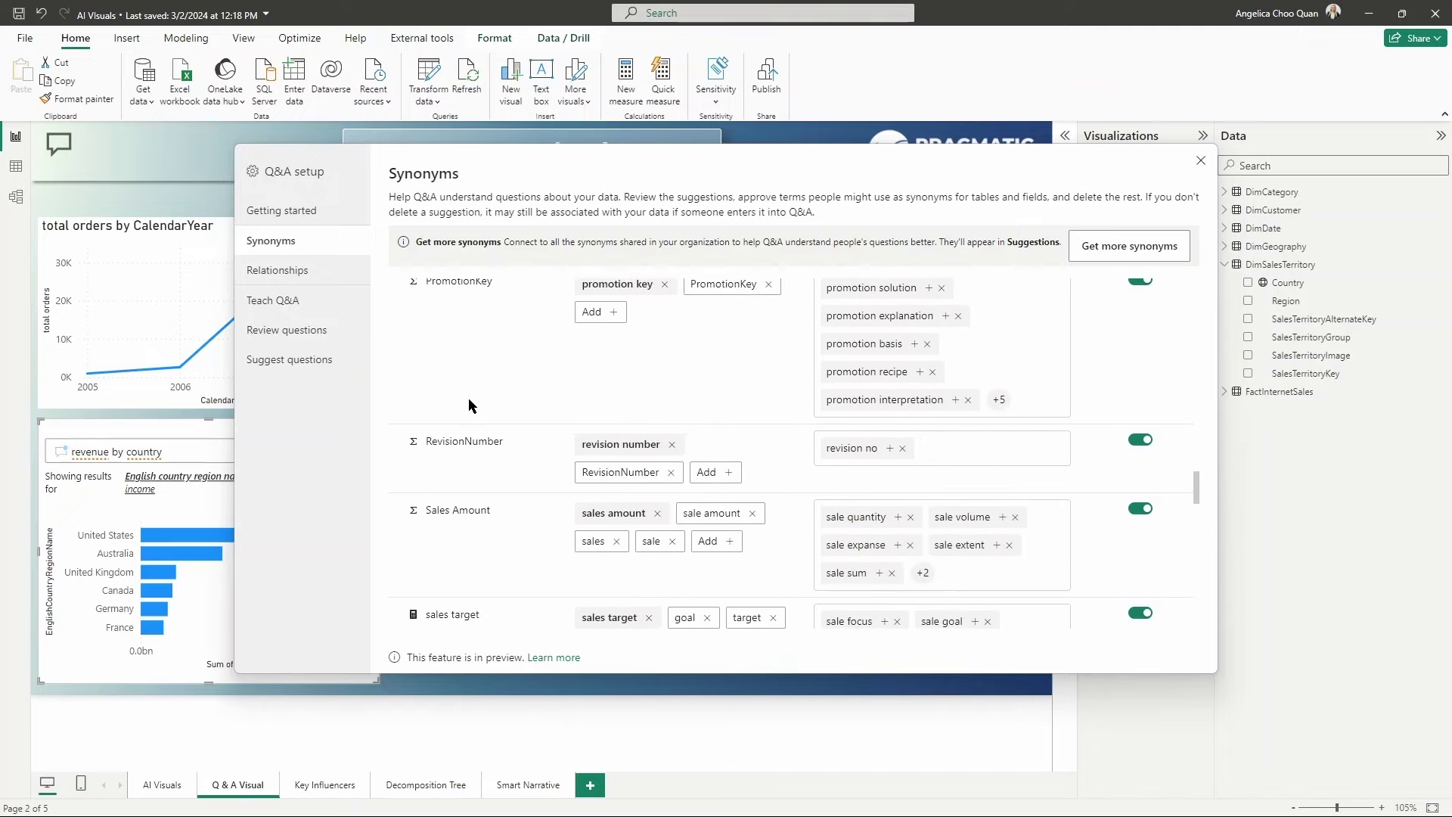
scroll(469, 399, down, 8)
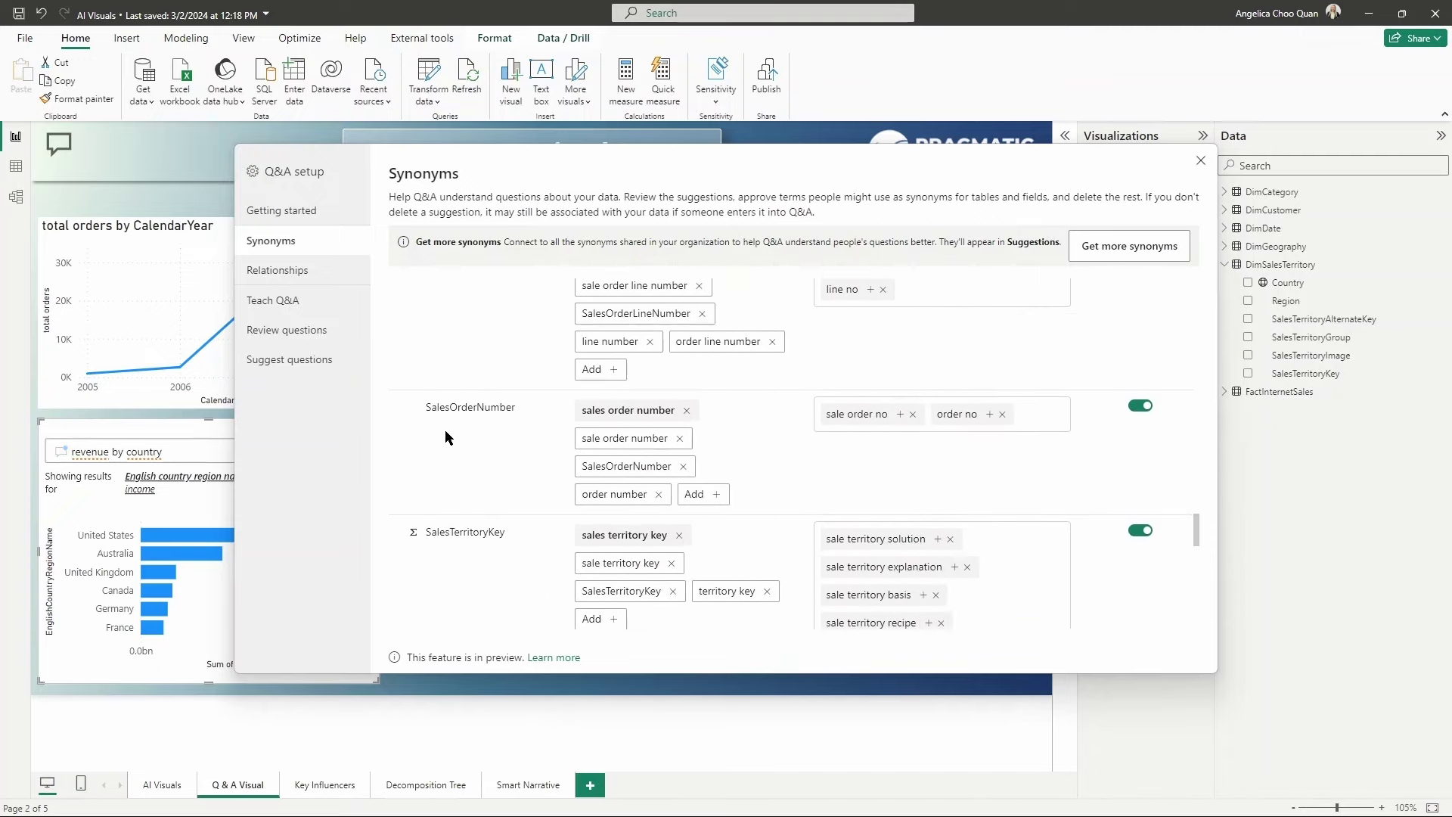
scroll(445, 431, down, 8)
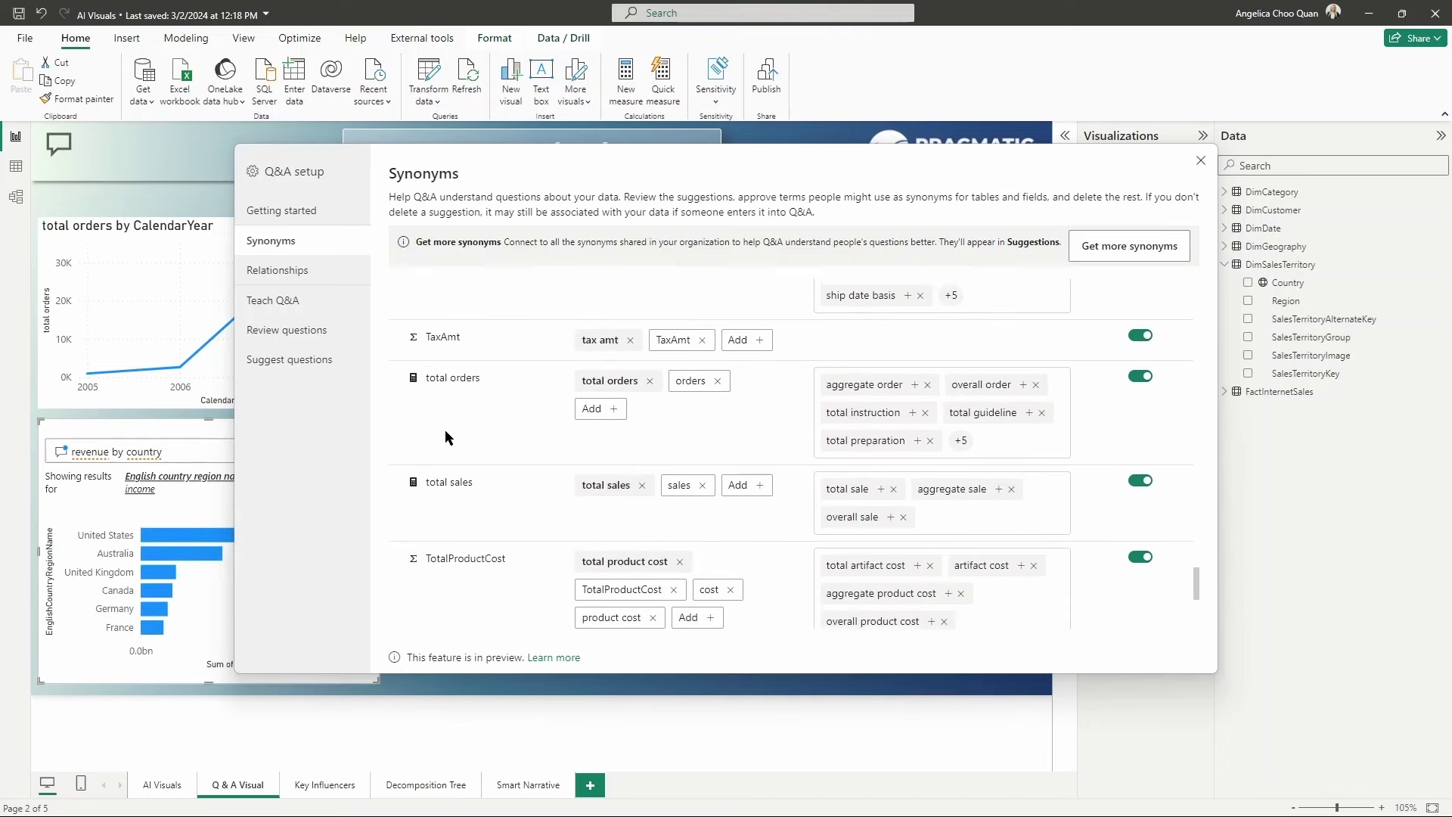
scroll(445, 432, down, 3)
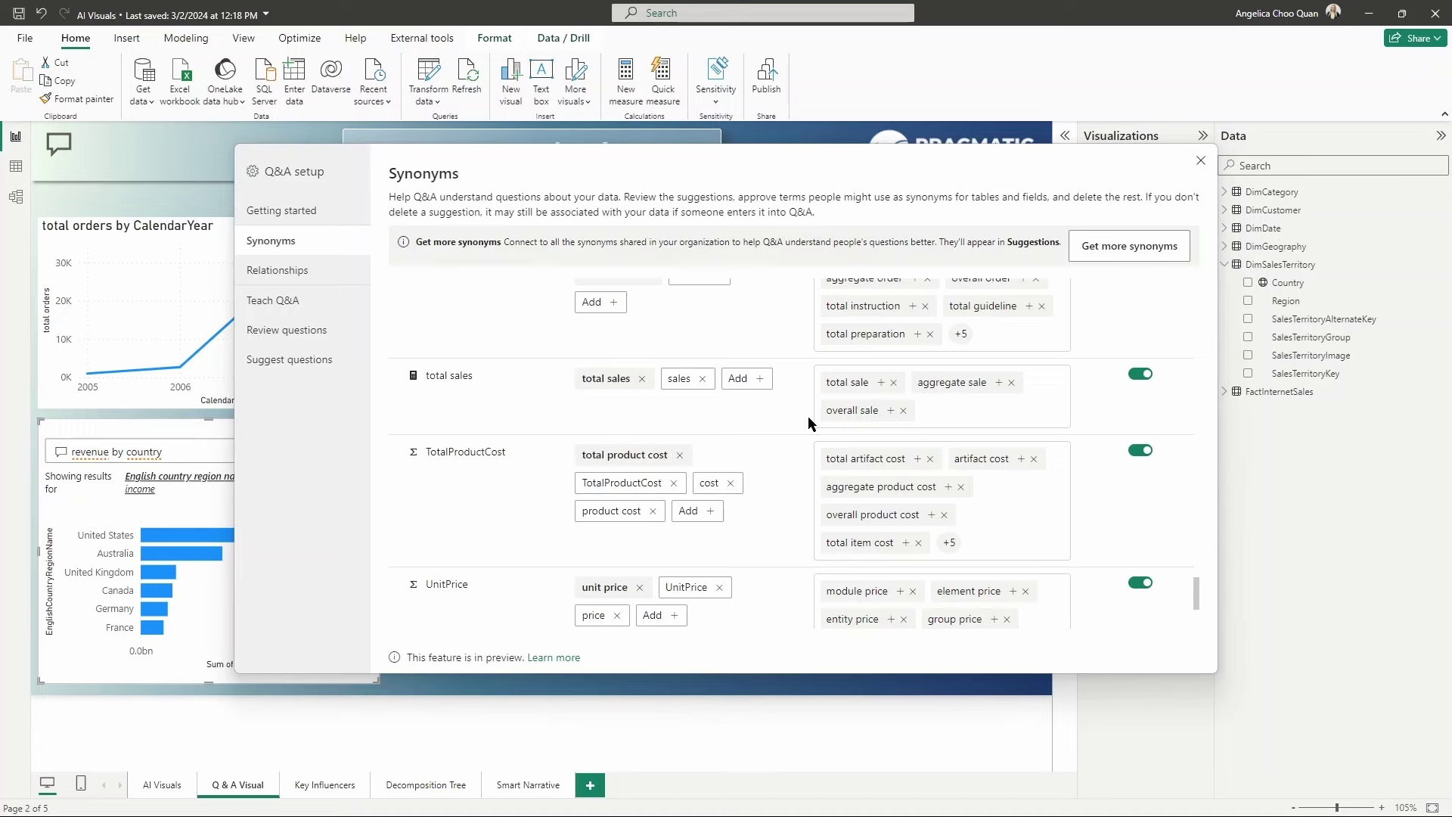
click(763, 384)
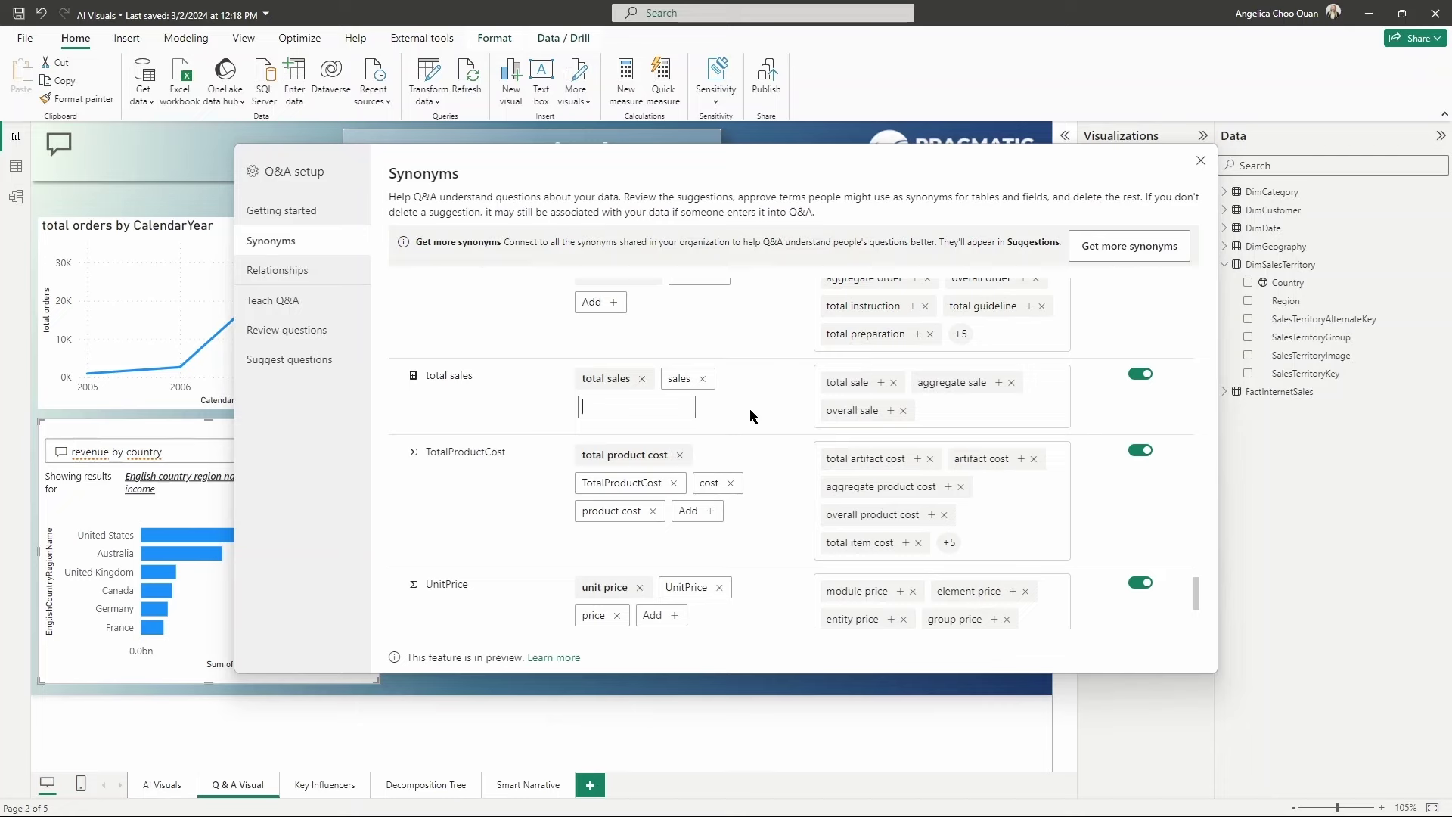
text(total revenue)
key(Return)
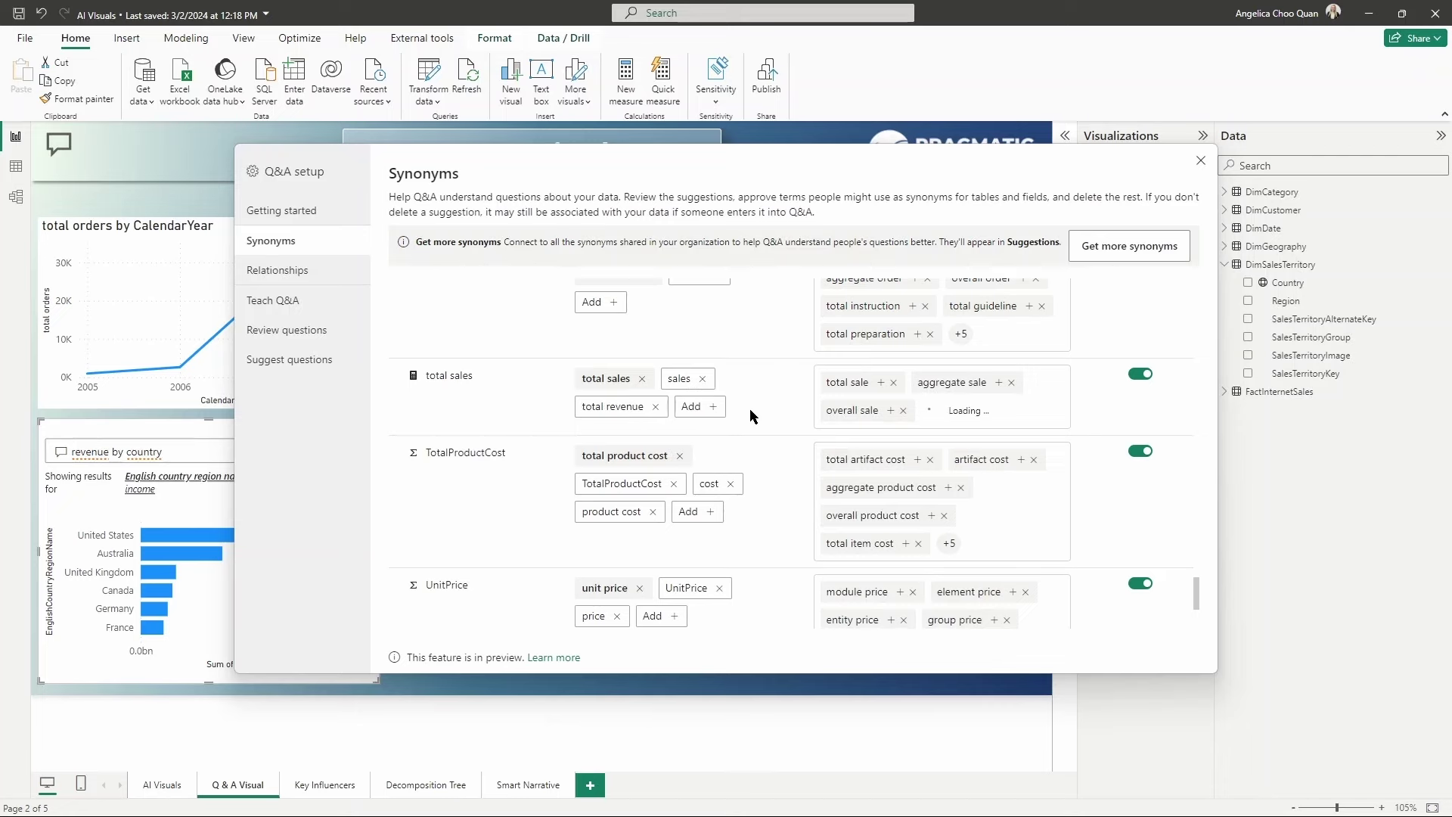
click(692, 407)
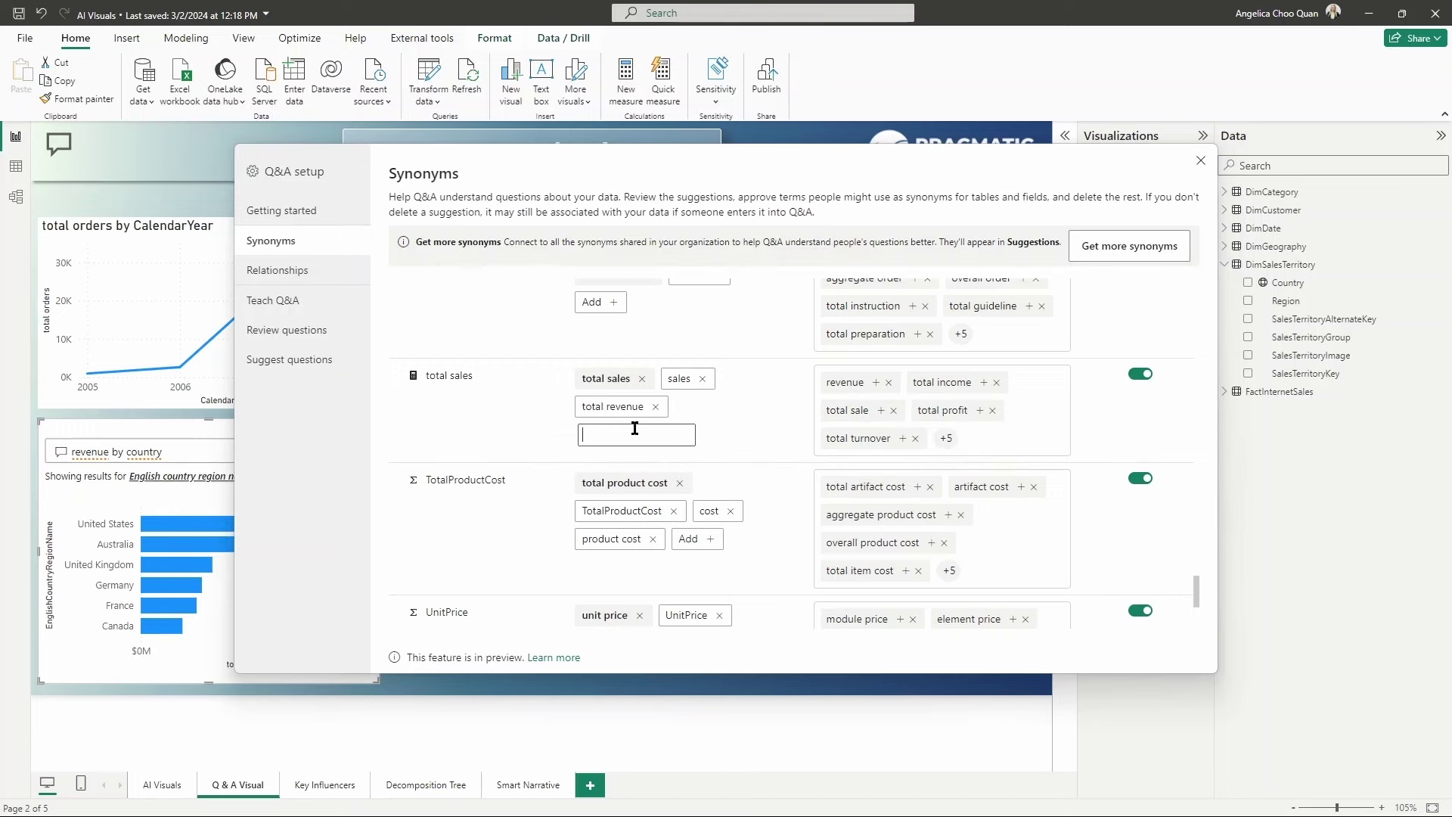
text(revenue)
key(Return)
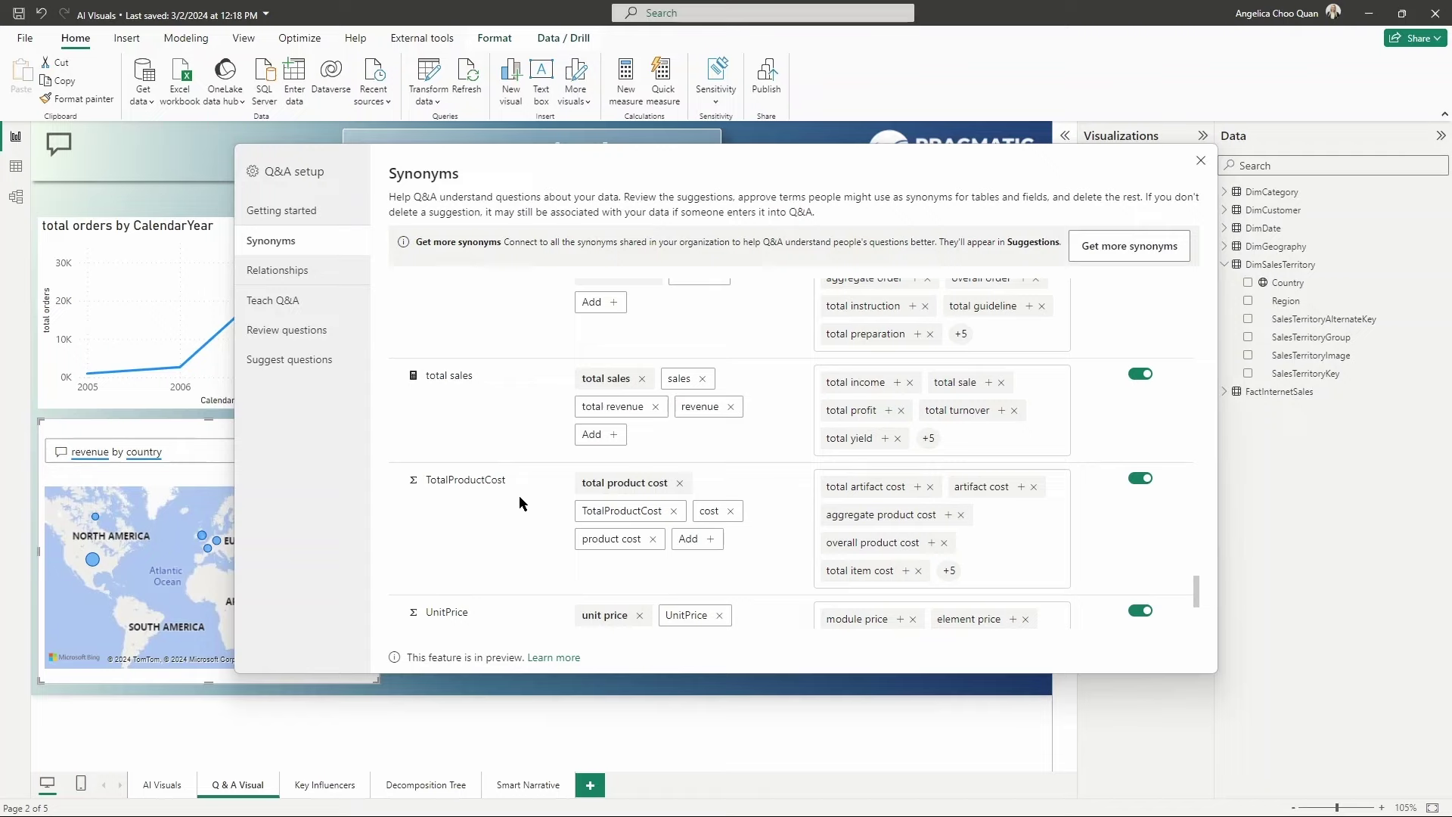
scroll(1142, 371, up, 2)
- Get the organisation's shared synonyms with org-wide sharing on, then close Q&A setup
scroll(1131, 370, up, 12)
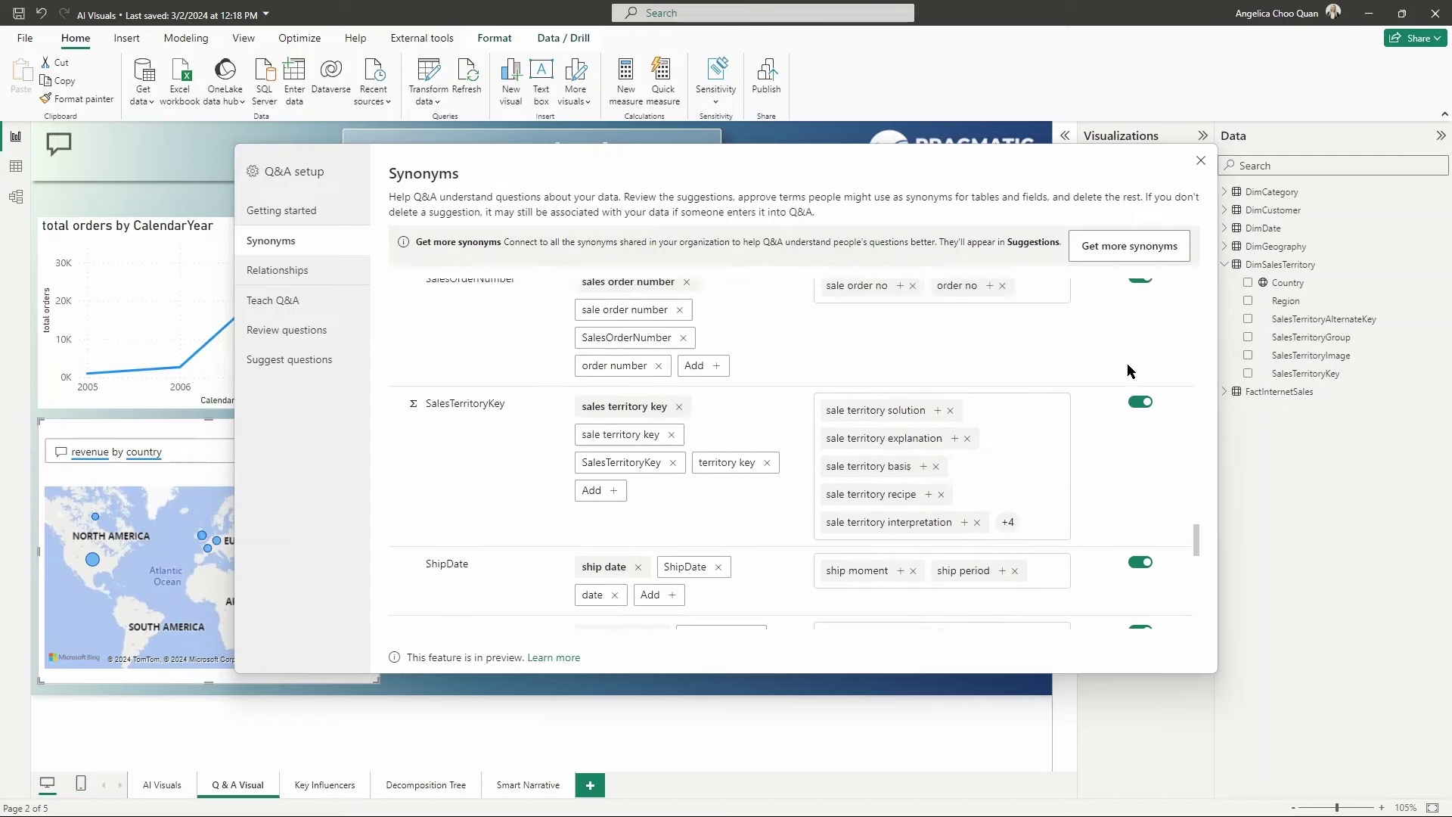
scroll(1127, 370, up, 8)
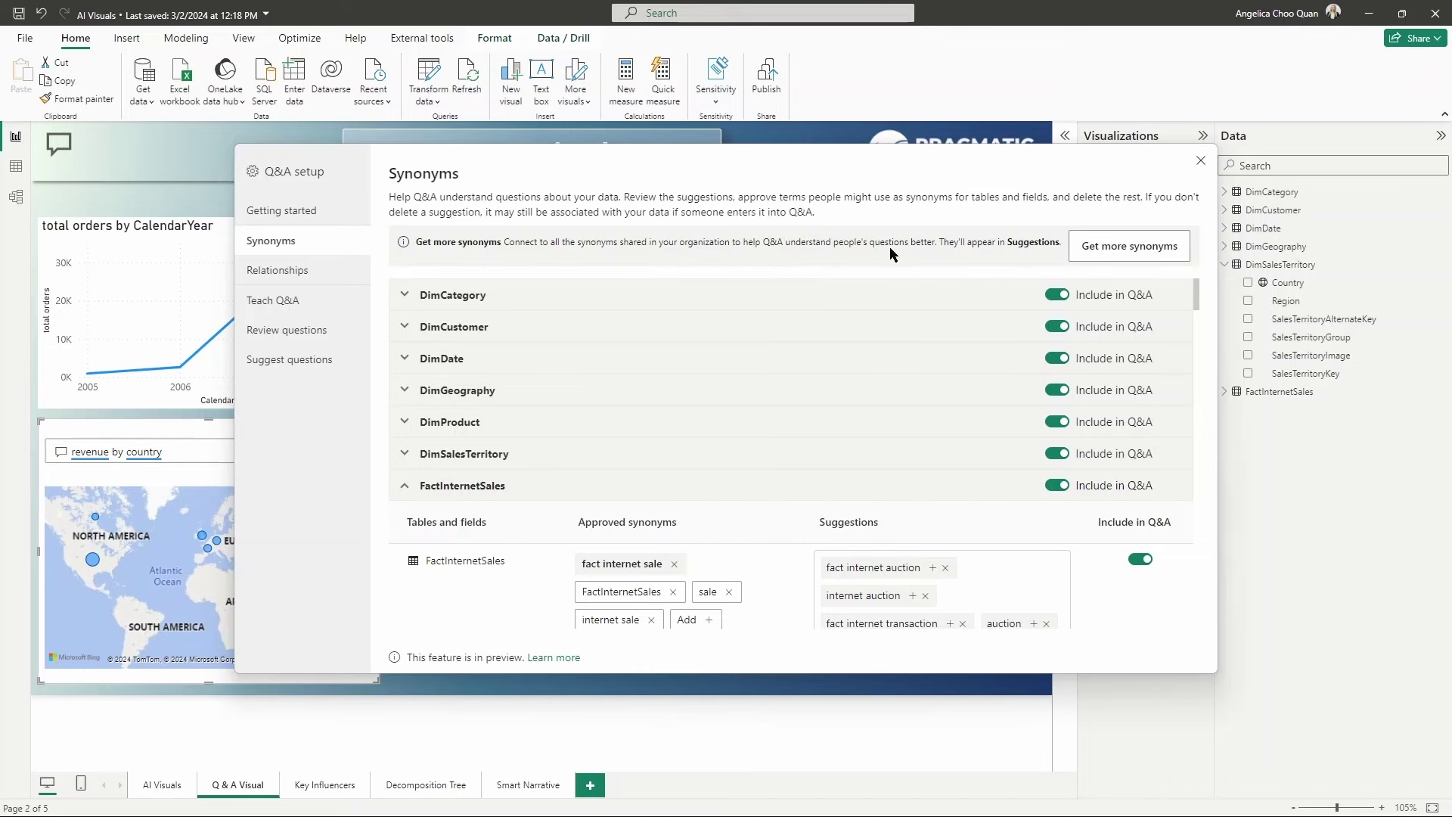
click(1087, 255)
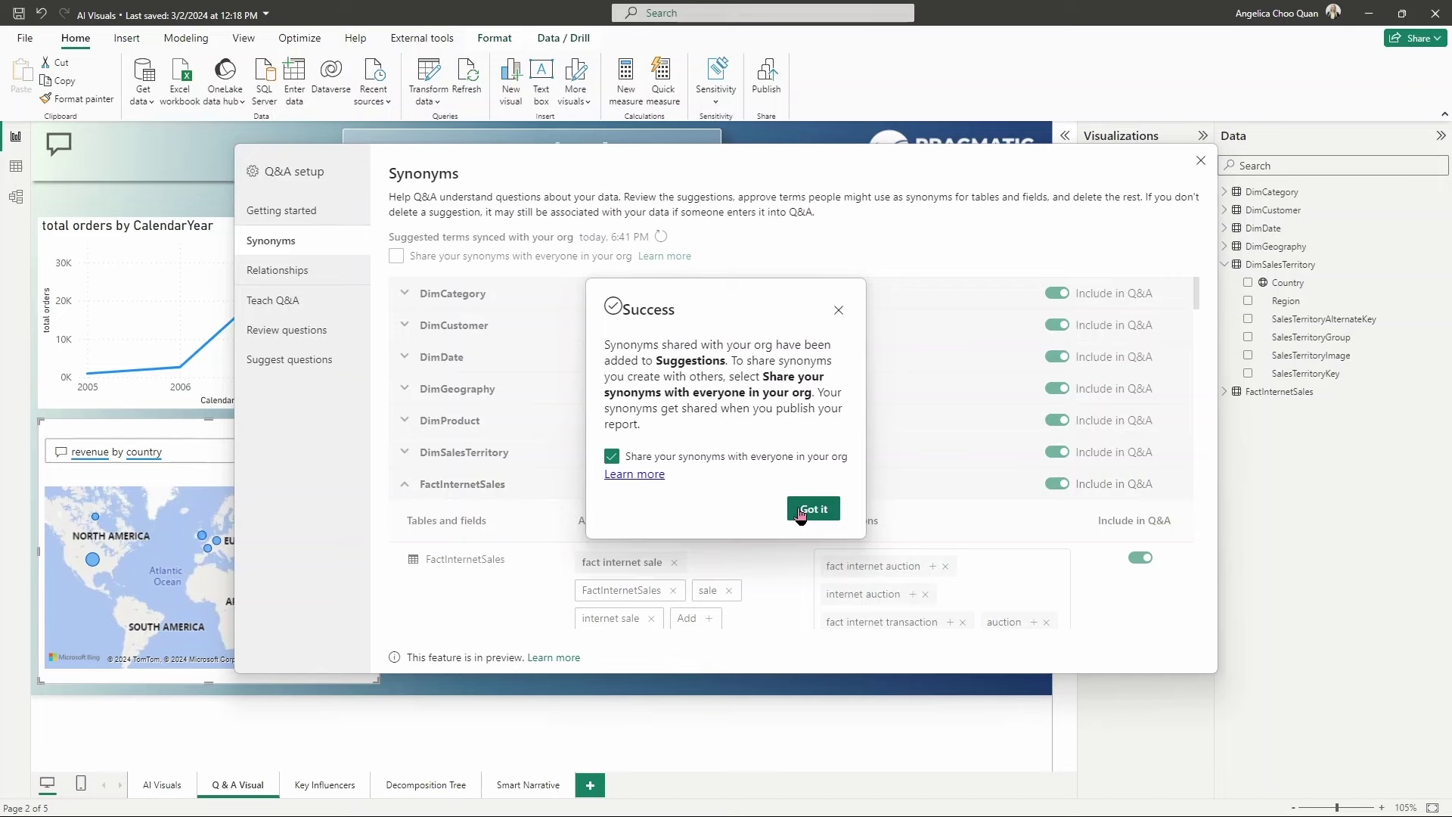
click(801, 512)
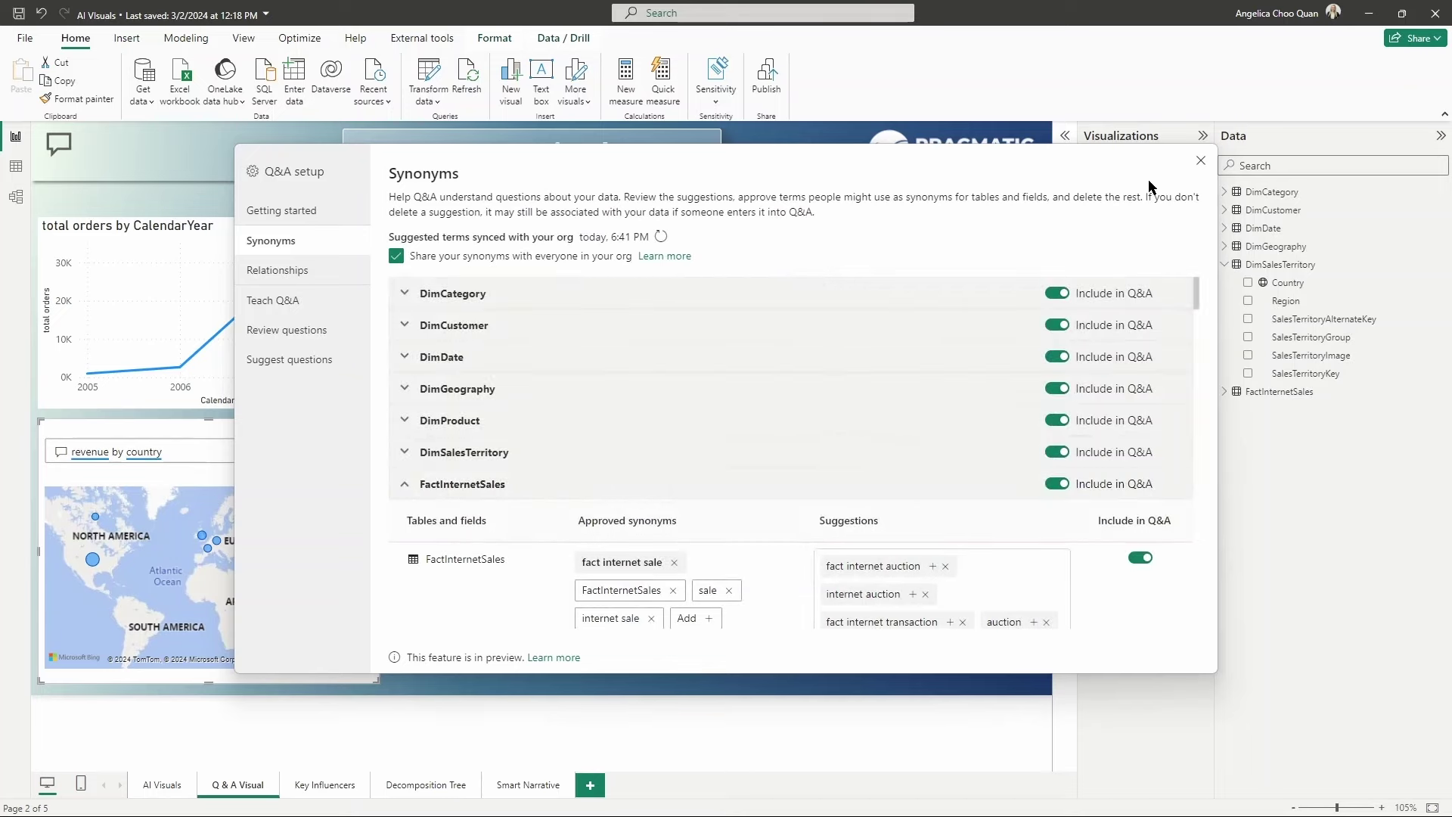
click(1200, 160)
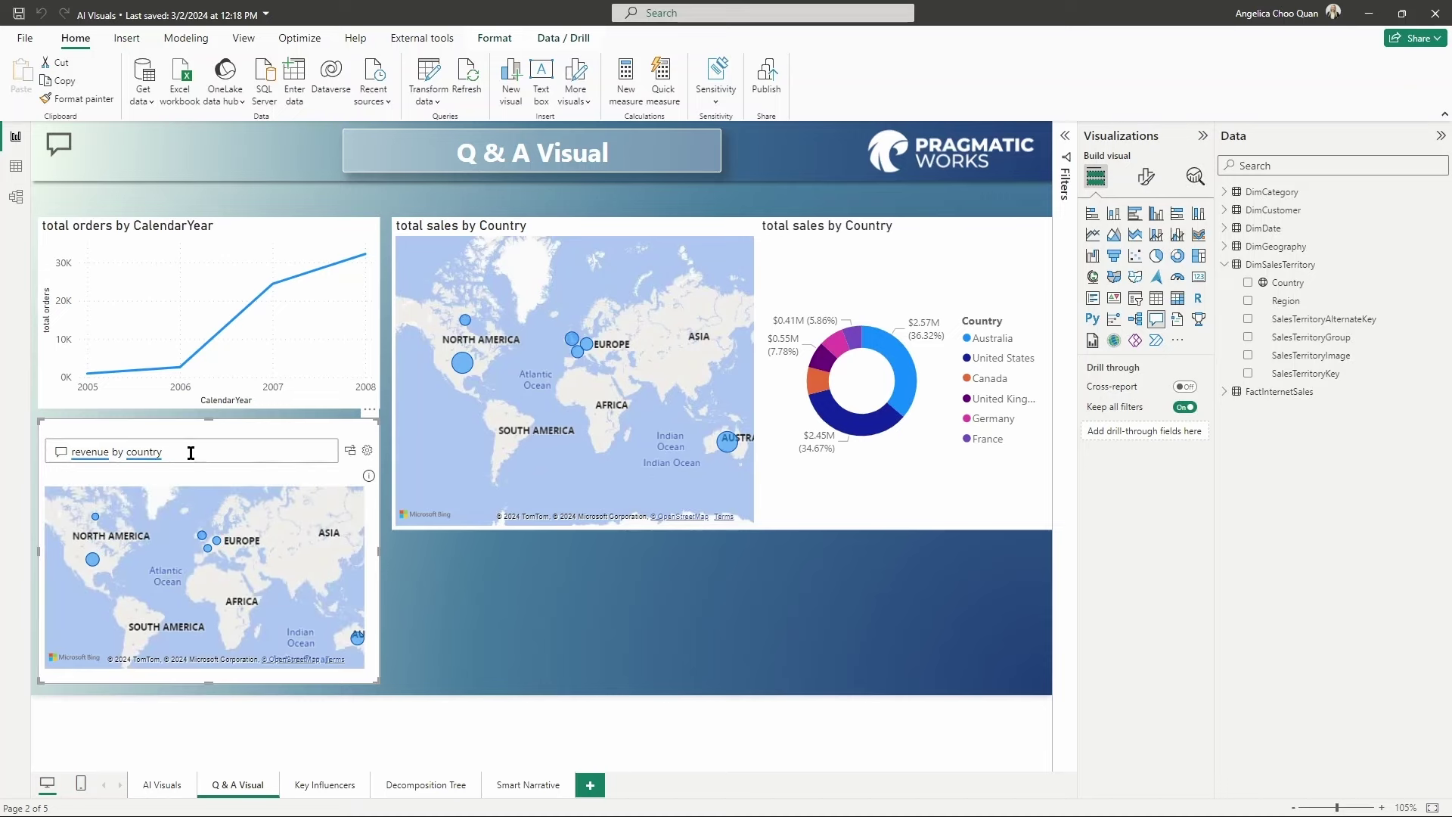
- Convert the revenue by country answer to a standard bar chart, then add a Q&A visual below the map
click(190, 452)
text(bar chart)
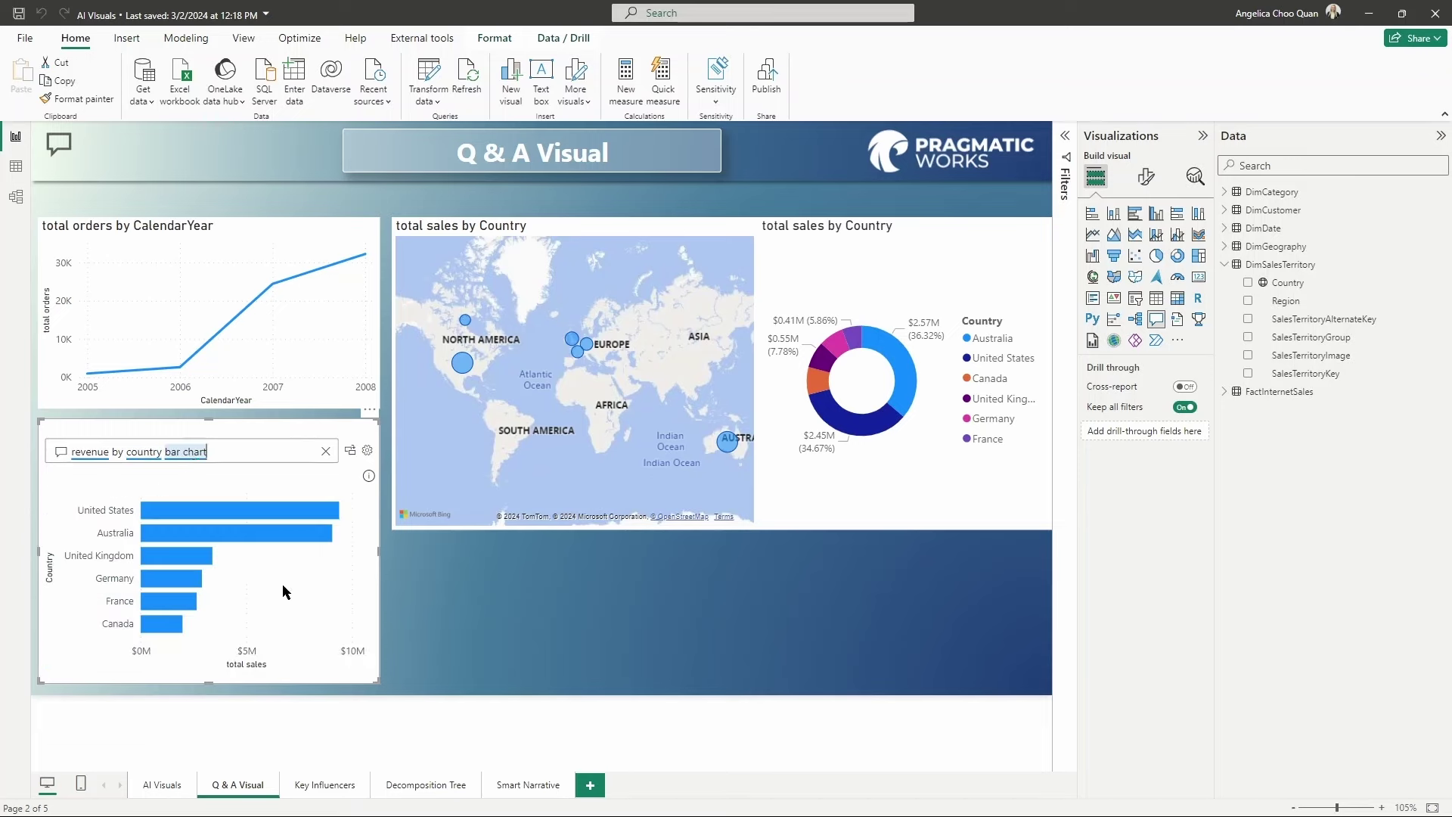
click(350, 451)
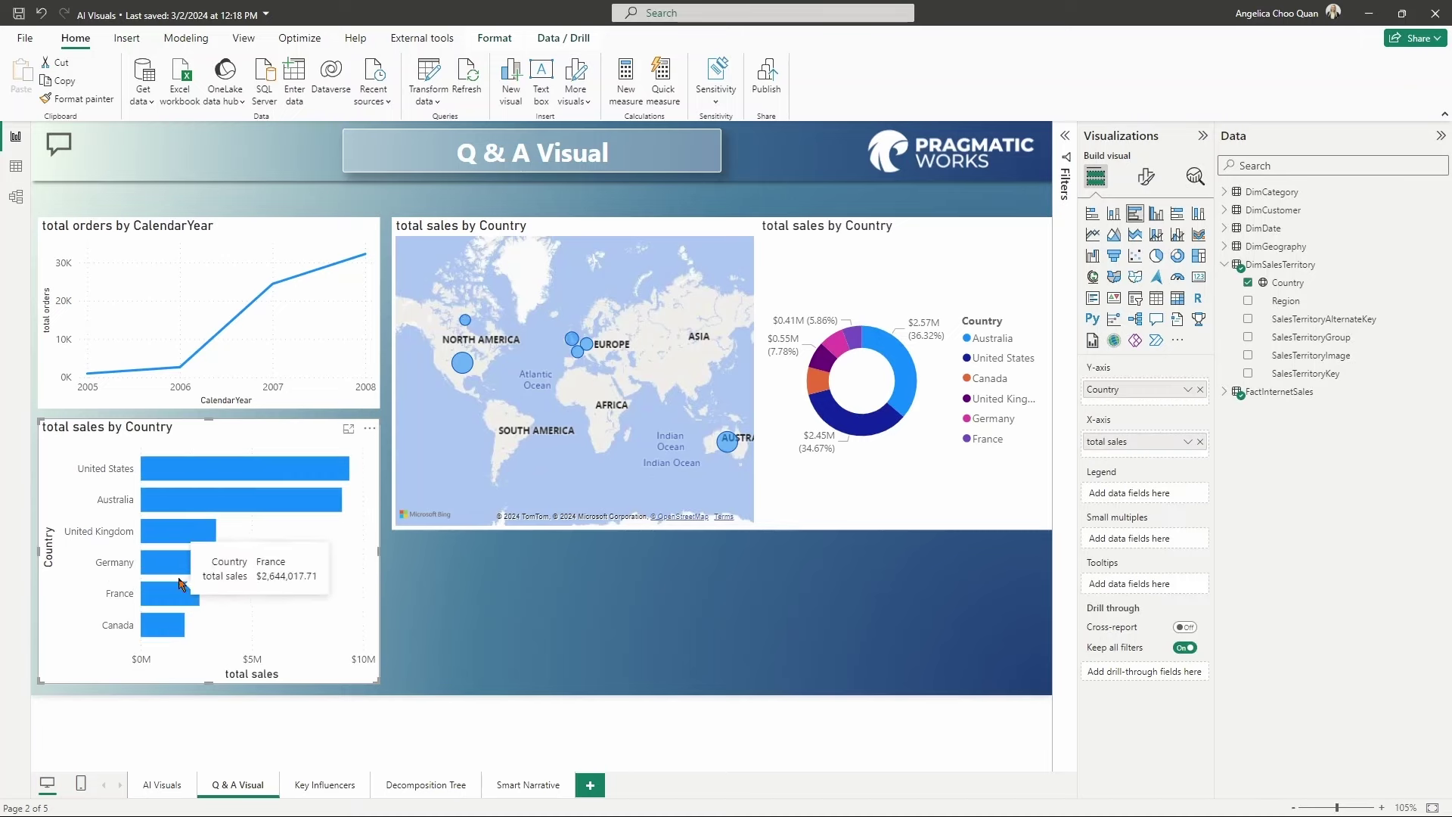
click(468, 571)
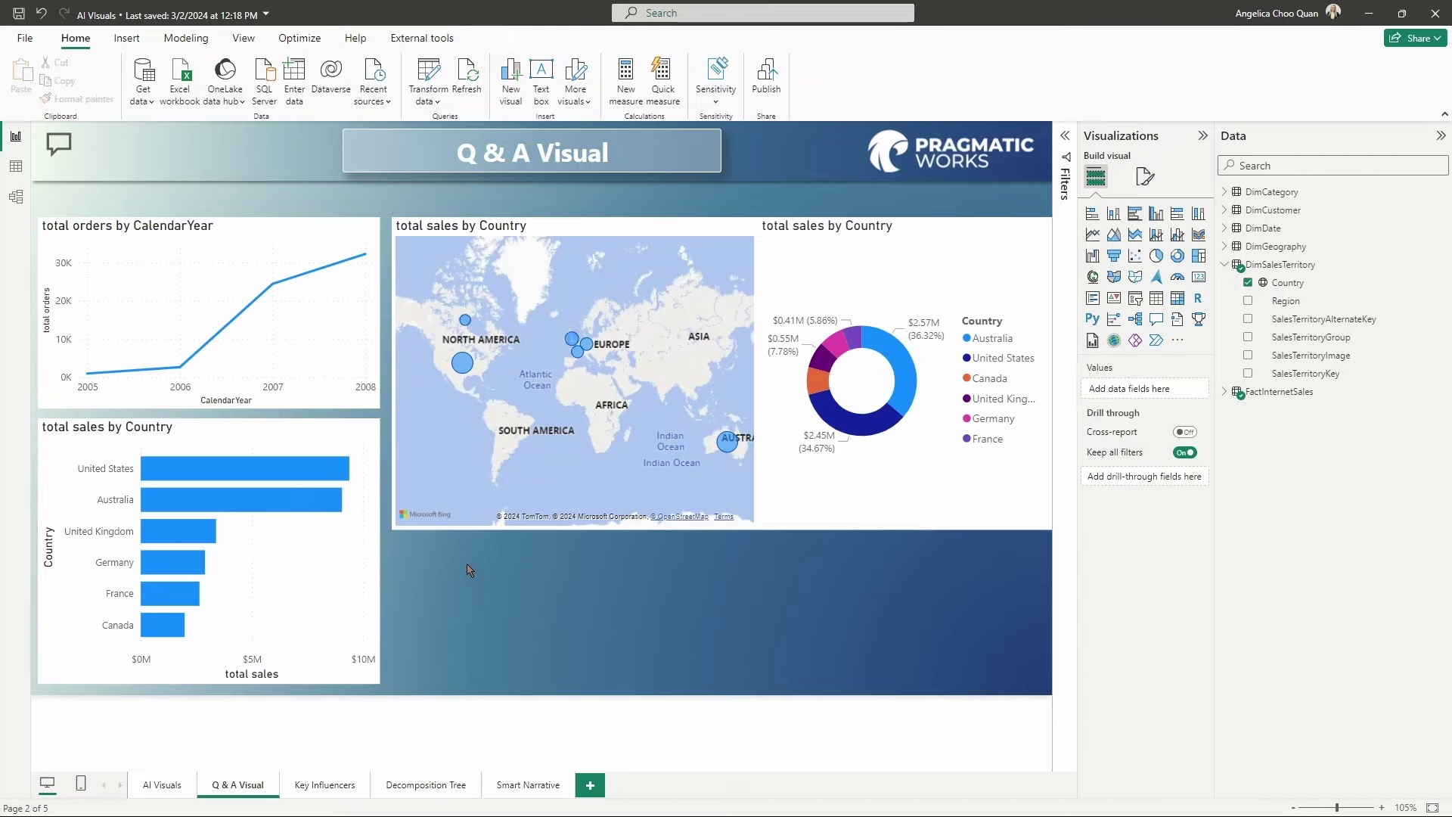
double_click(468, 571)
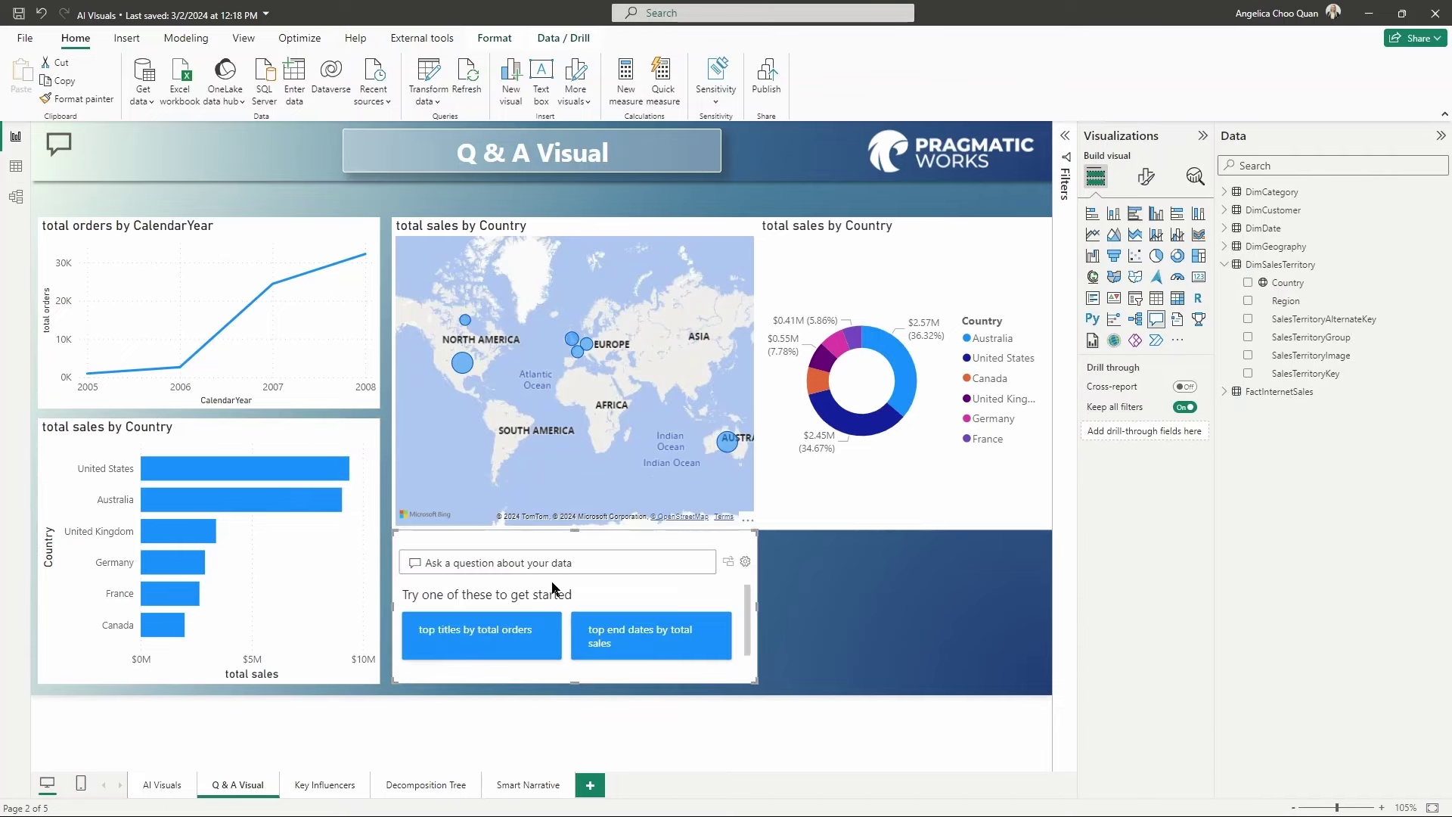
- Open Q&A setup from the new visual and view its linguistic relationships
click(744, 561)
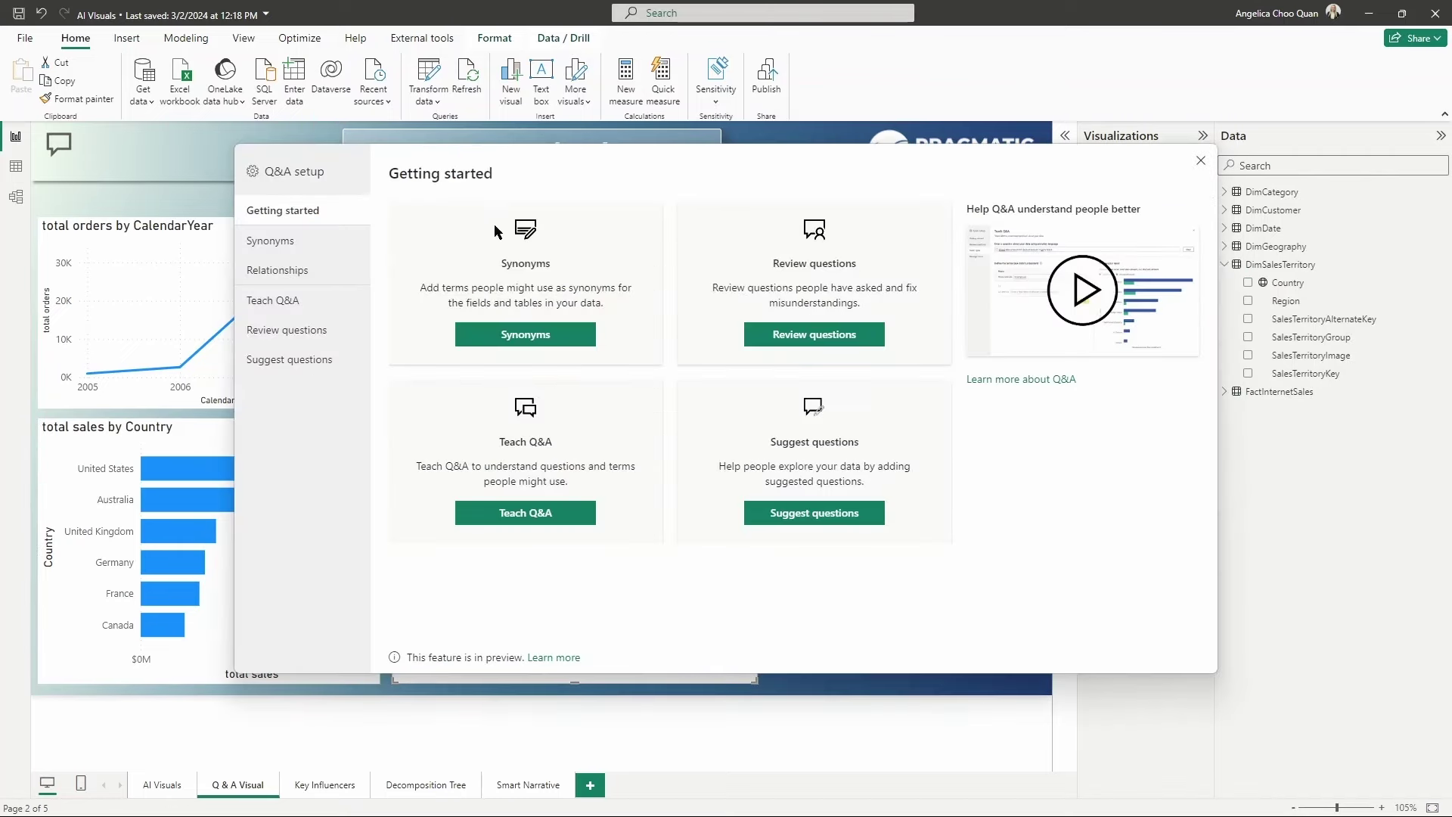
click(279, 274)
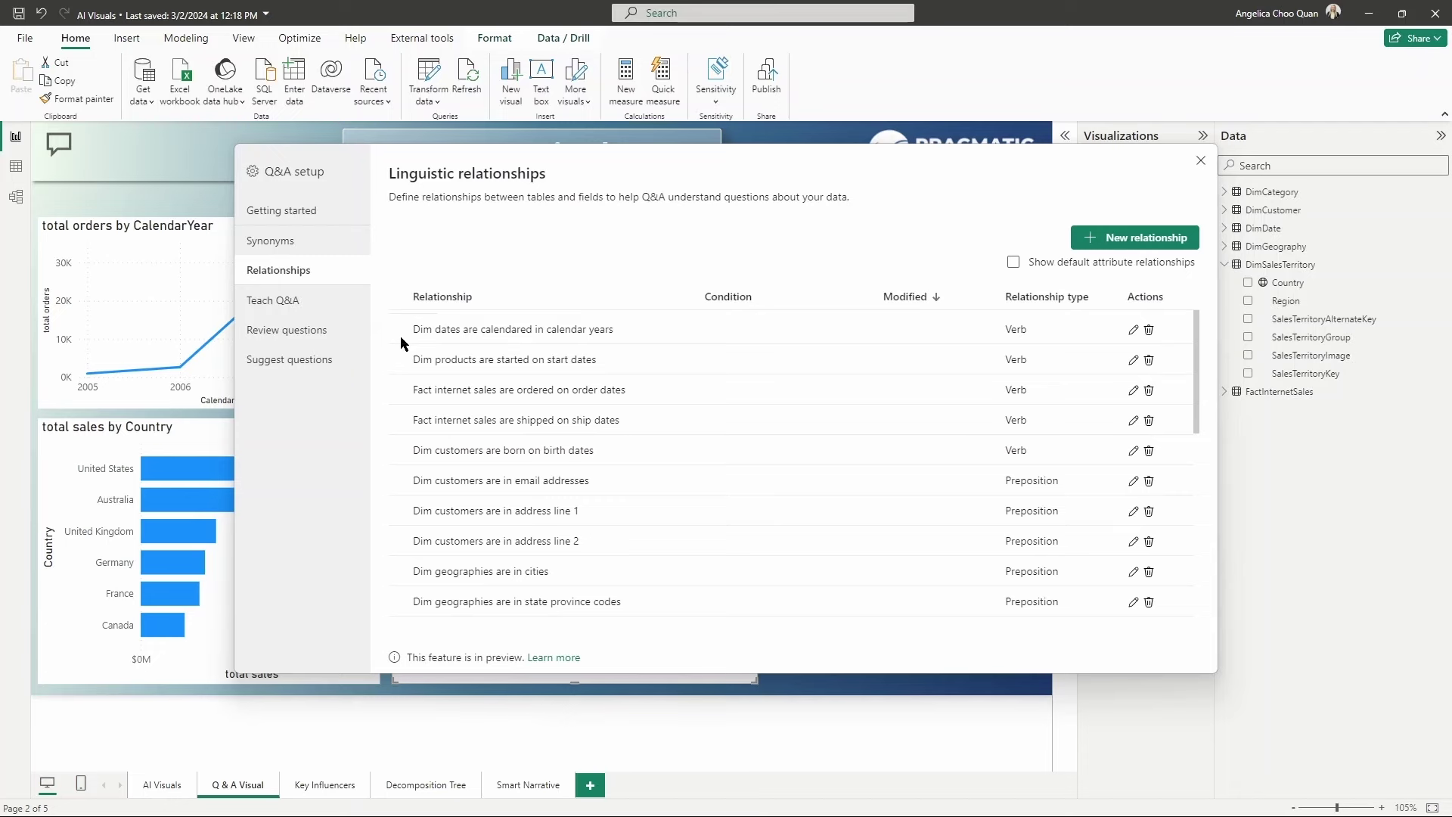
- In Teach Q&A, submit 'total revenue by country' to preview its map of country and total sales
click(321, 315)
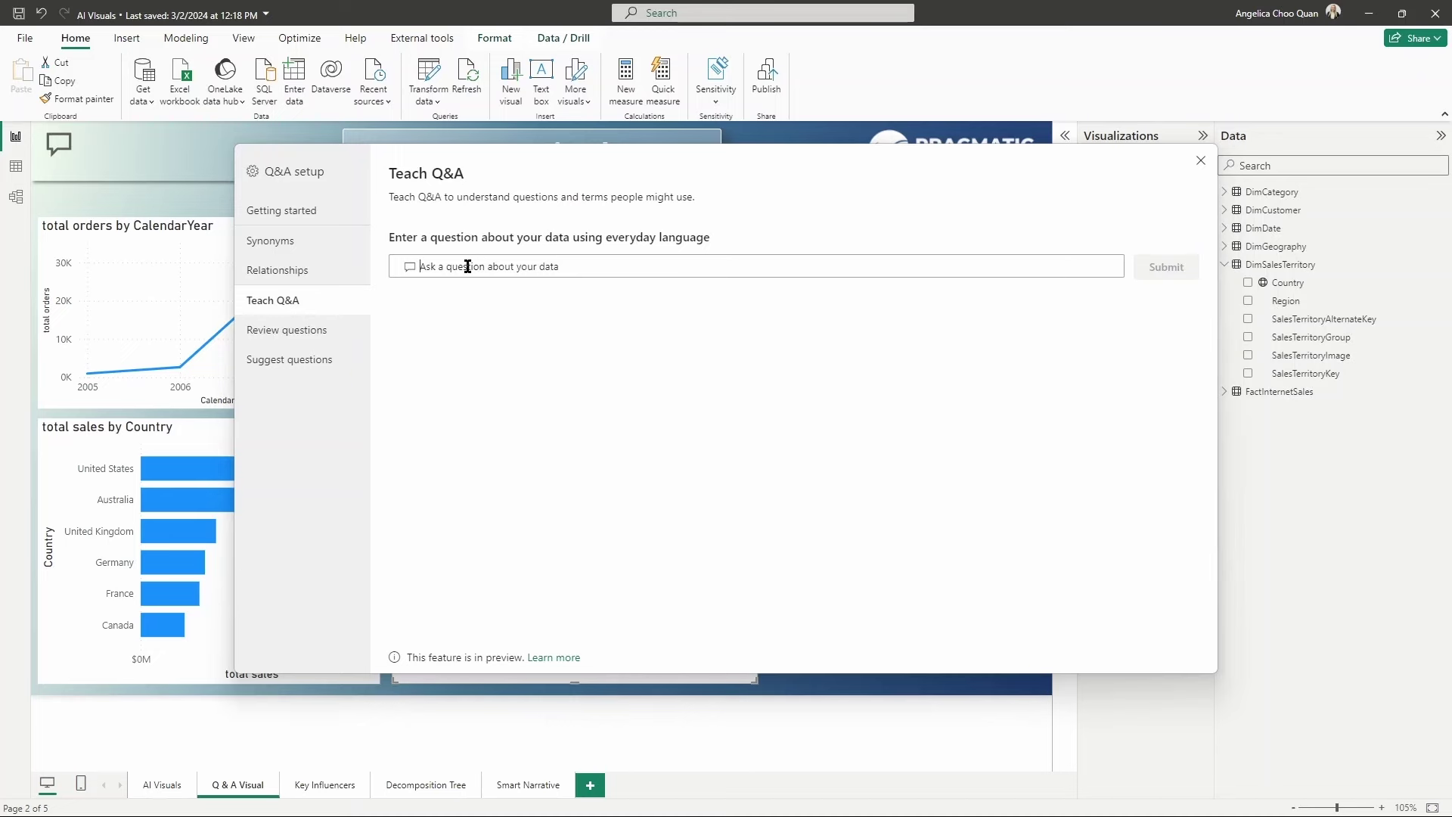
text(tot)
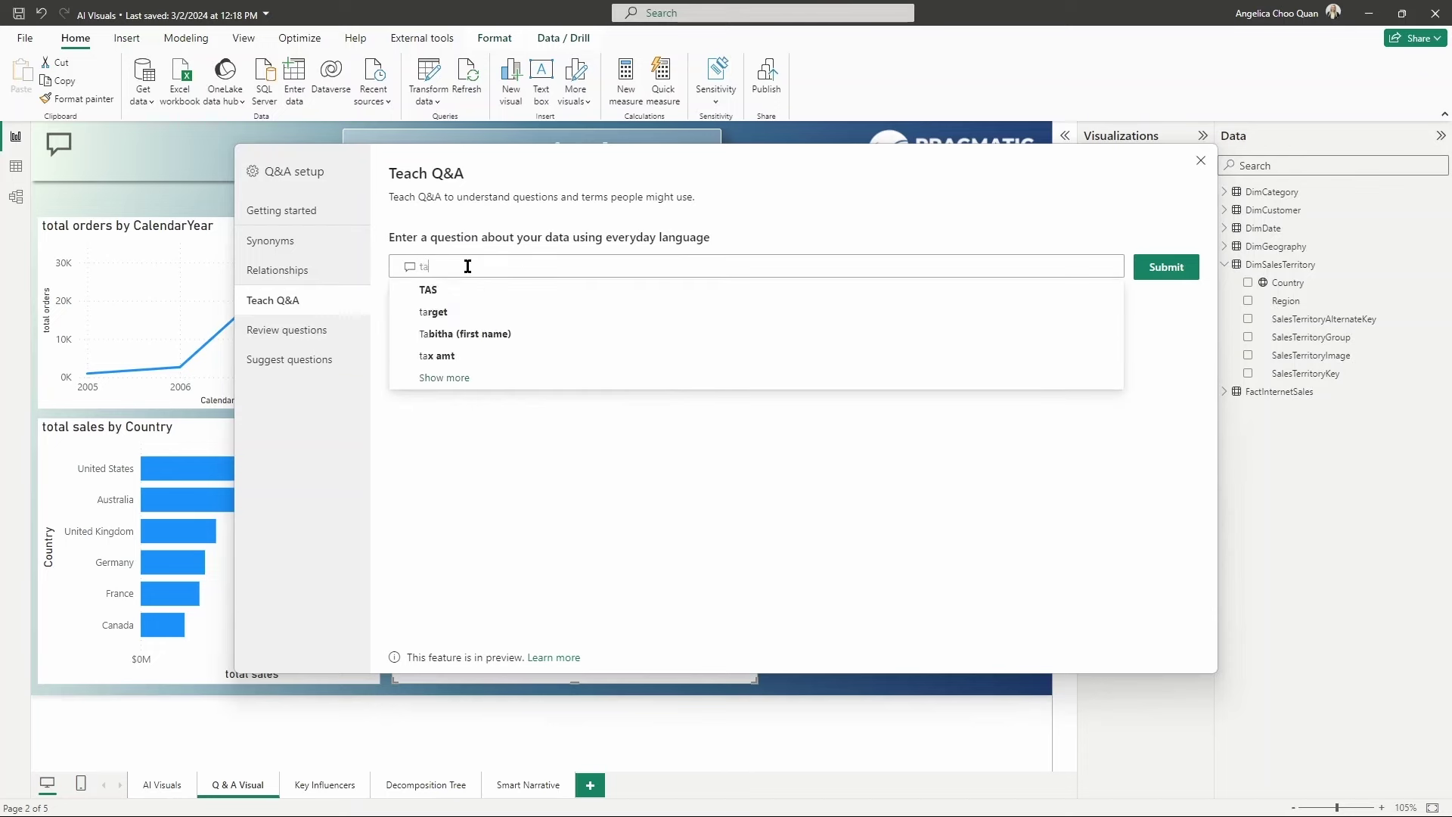
text(al rever)
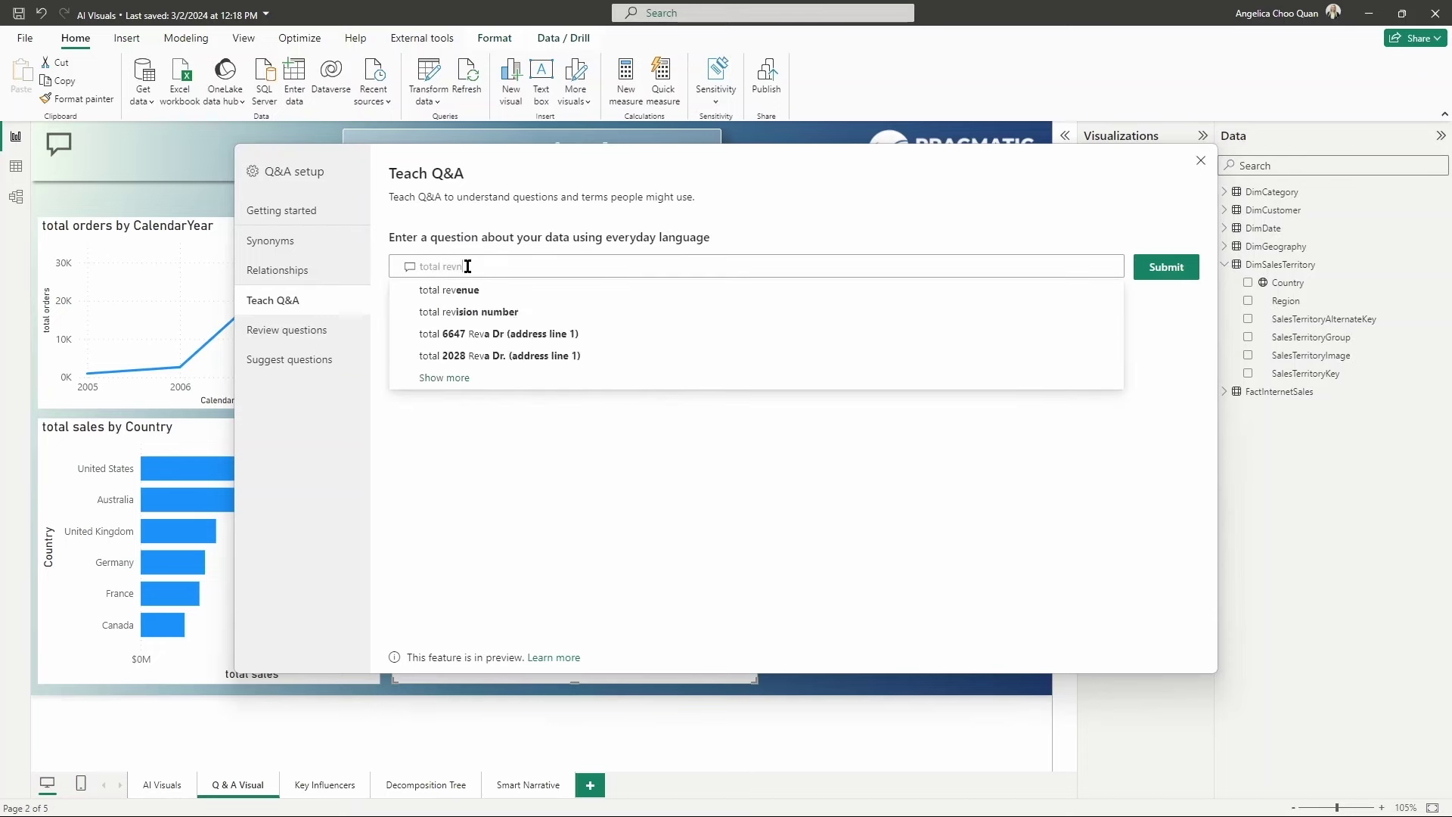
text(ue)
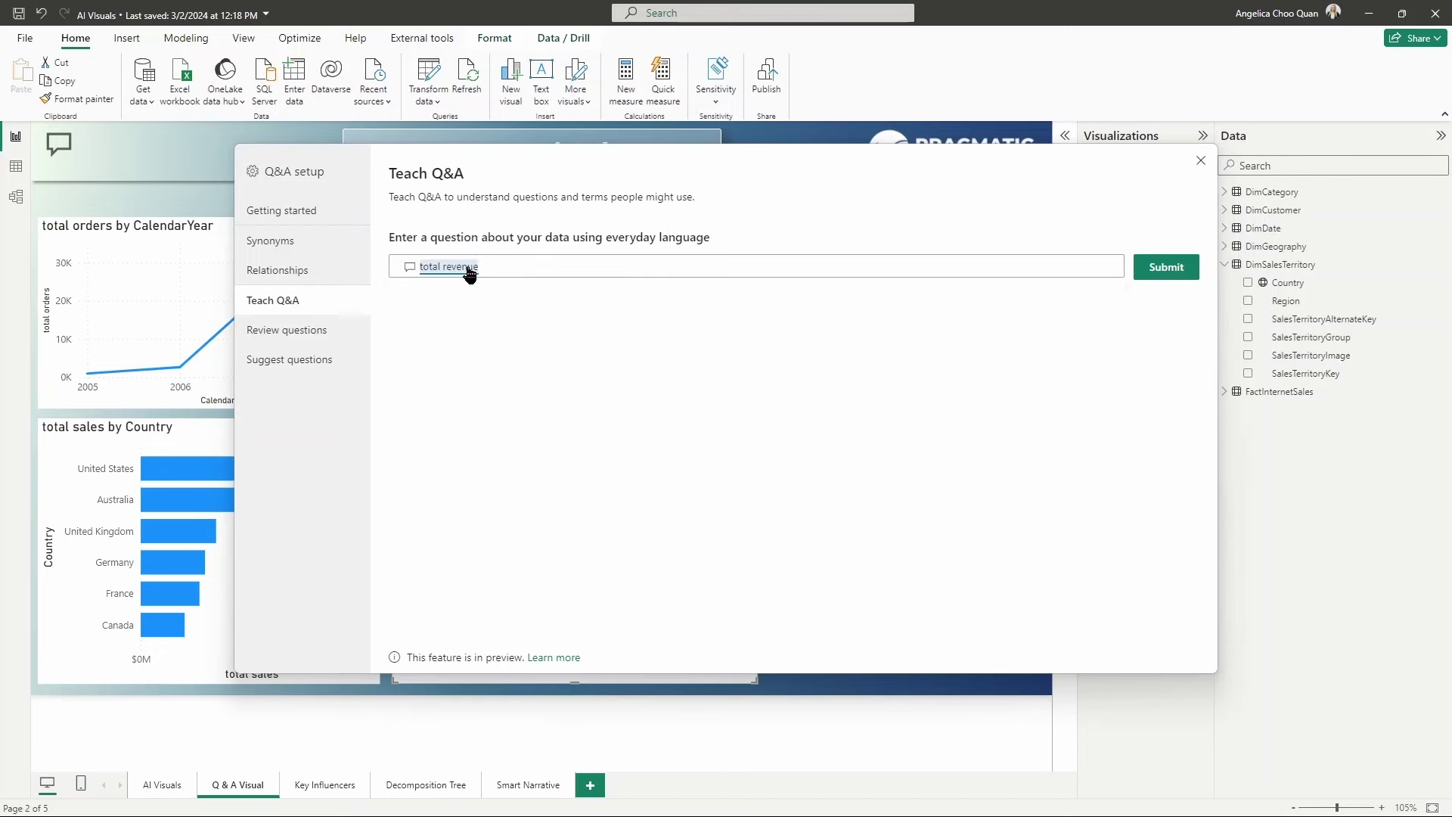
text( by country)
key(Return)
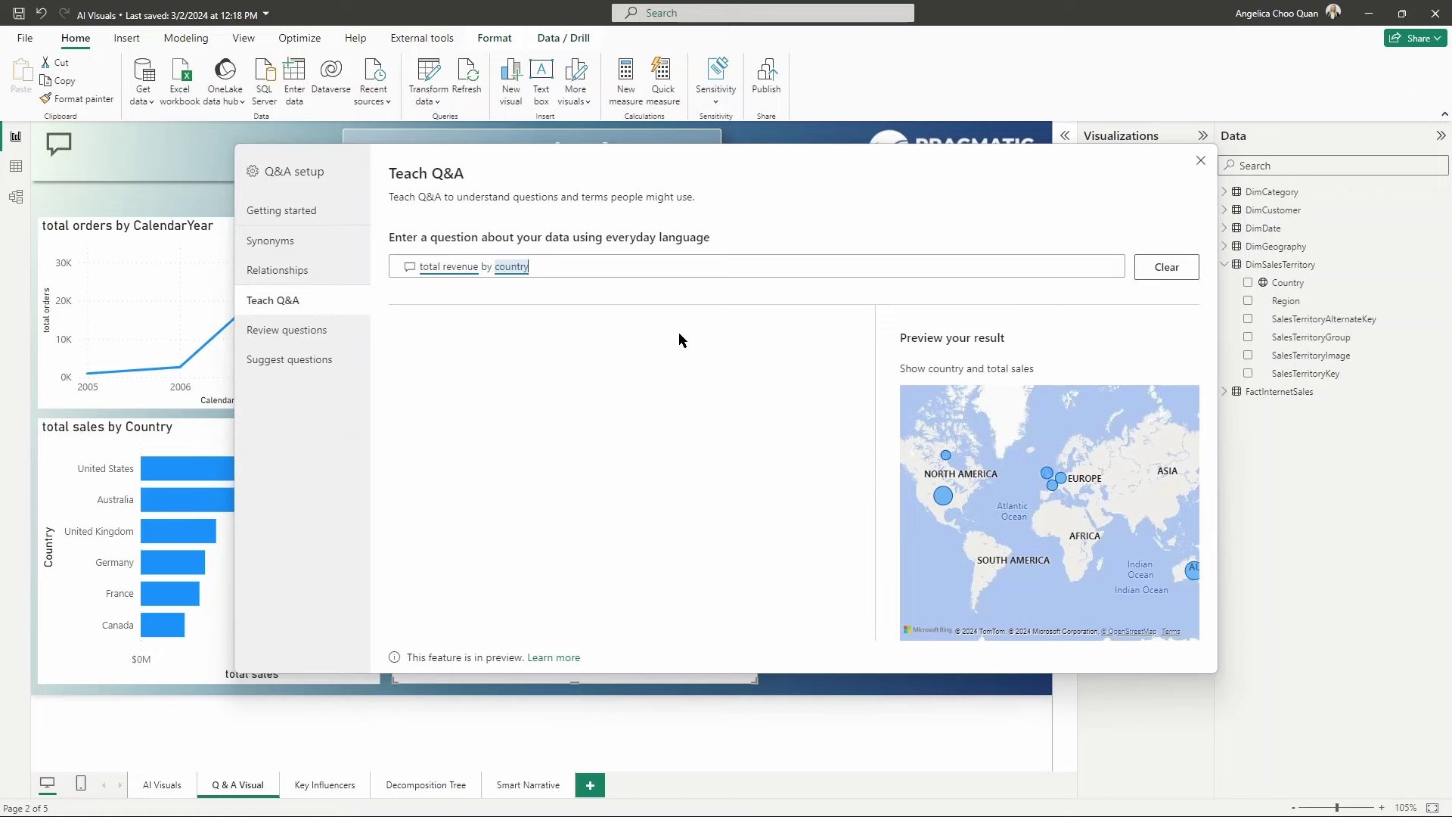
- Browse the dataset list under Review questions, then move to Suggest questions
click(325, 333)
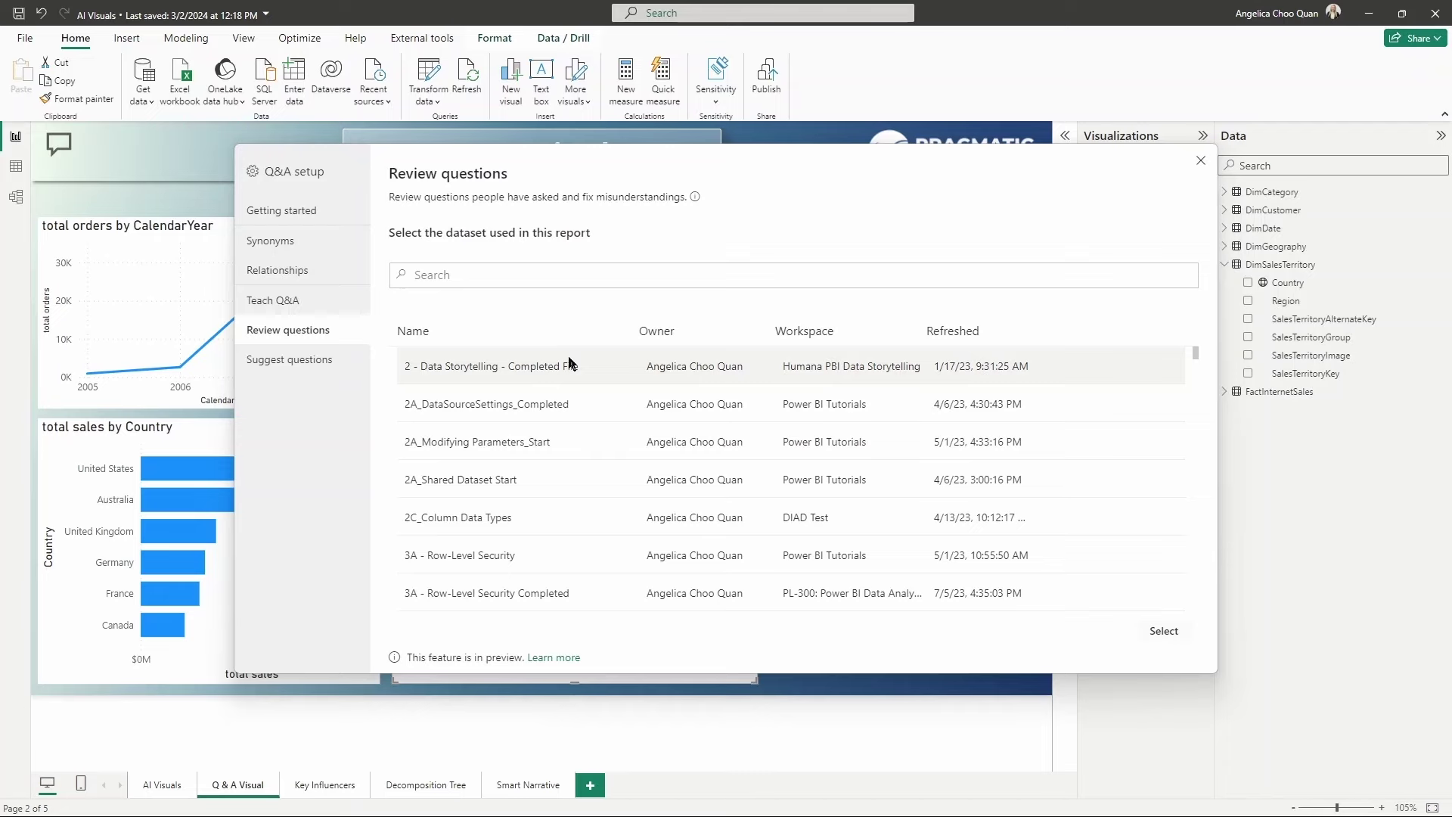
scroll(571, 364, down, 3)
scroll(570, 363, up, 3)
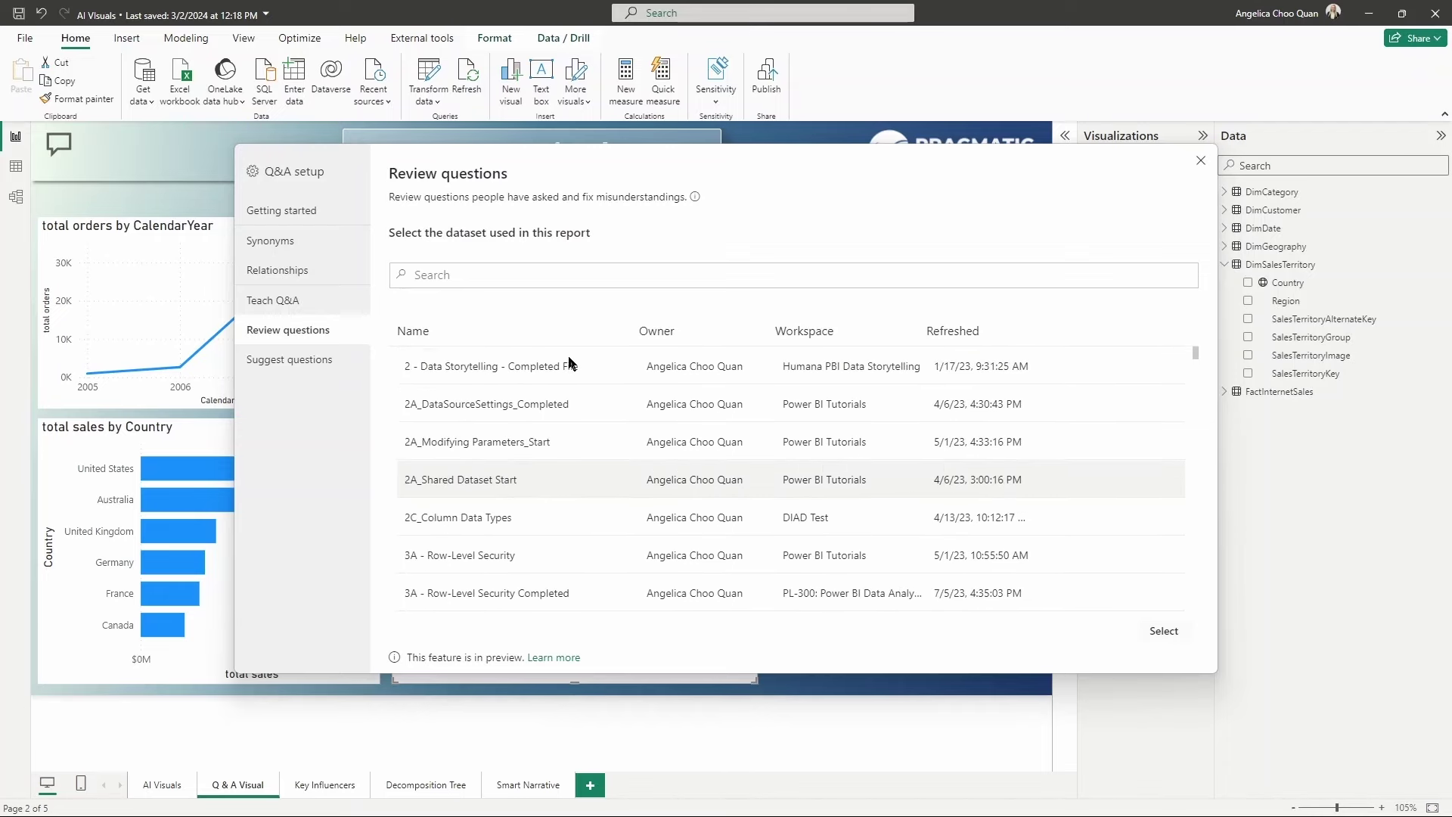
click(325, 375)
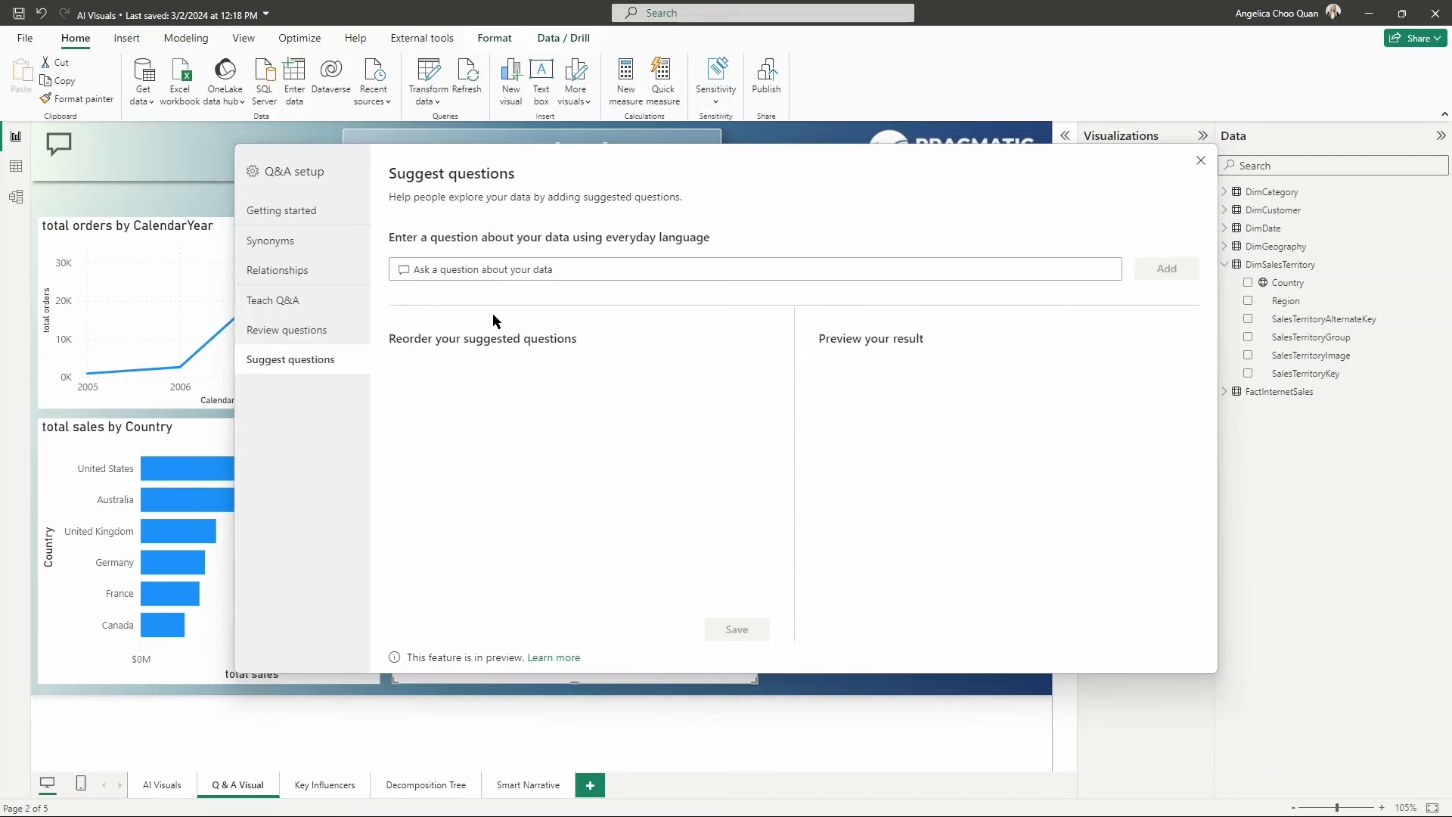
- Add 'total revenue by country' as a suggested question
text(total revenue by cout)
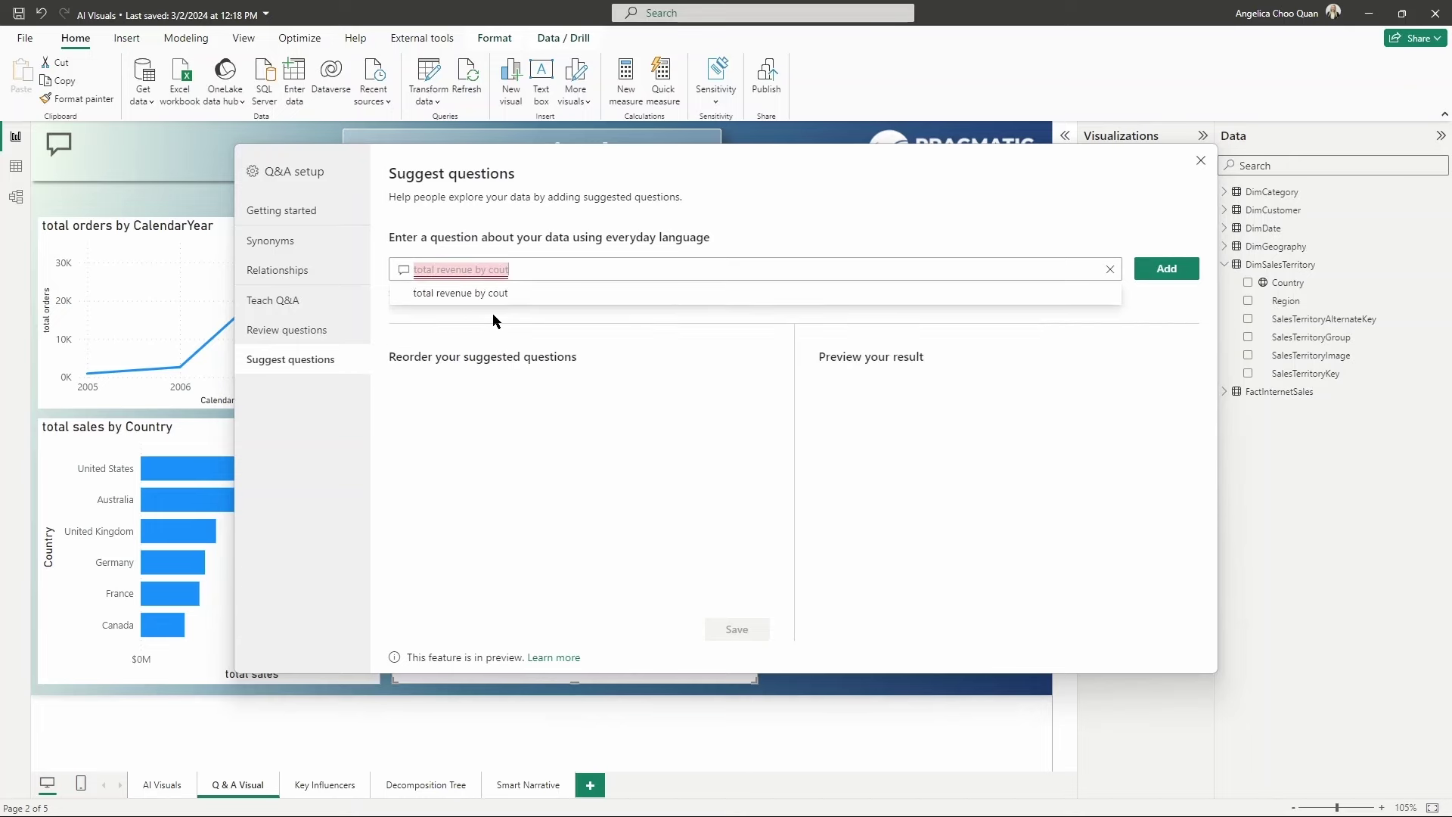
key(BackSpace)
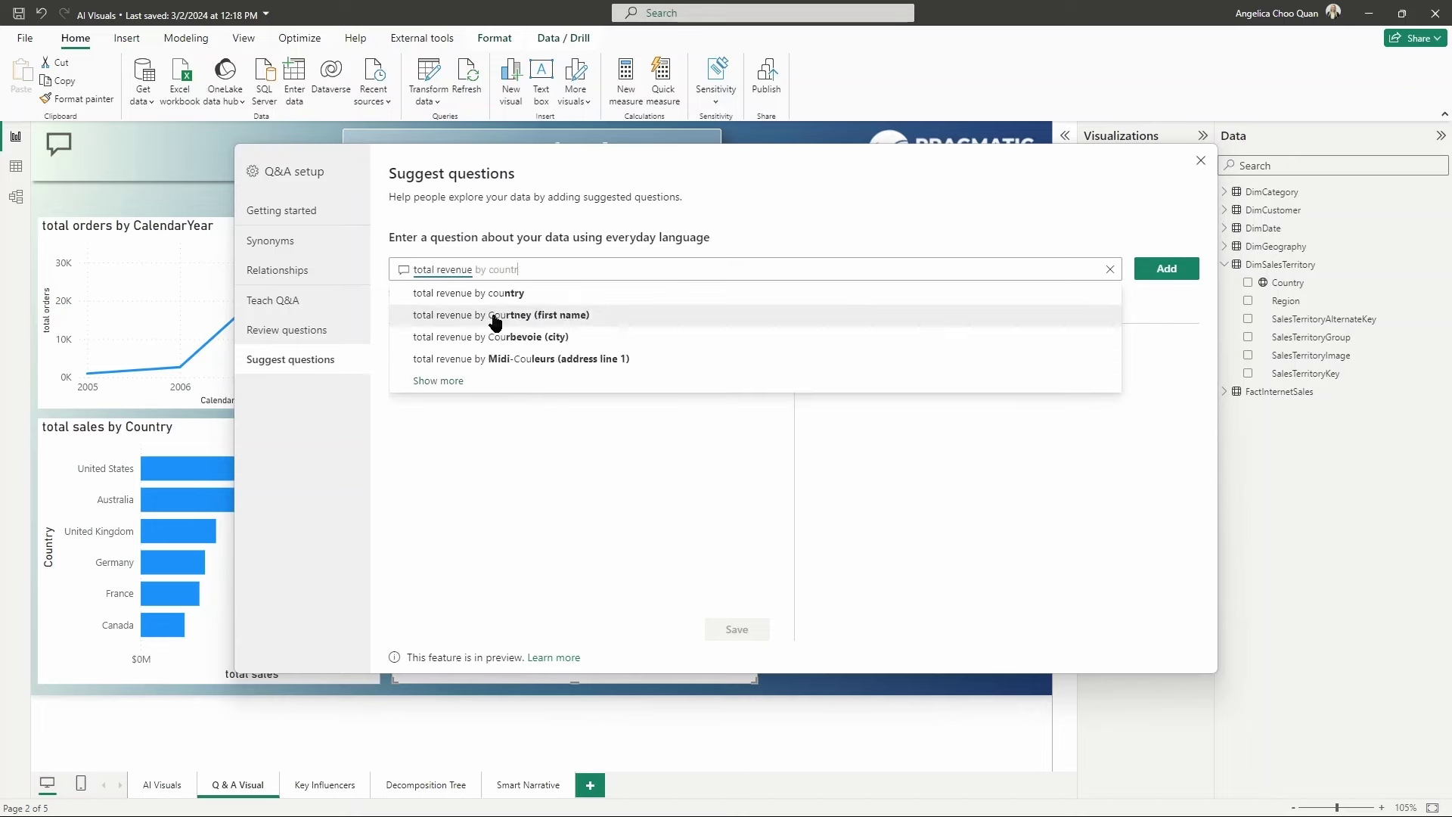
text(ntry)
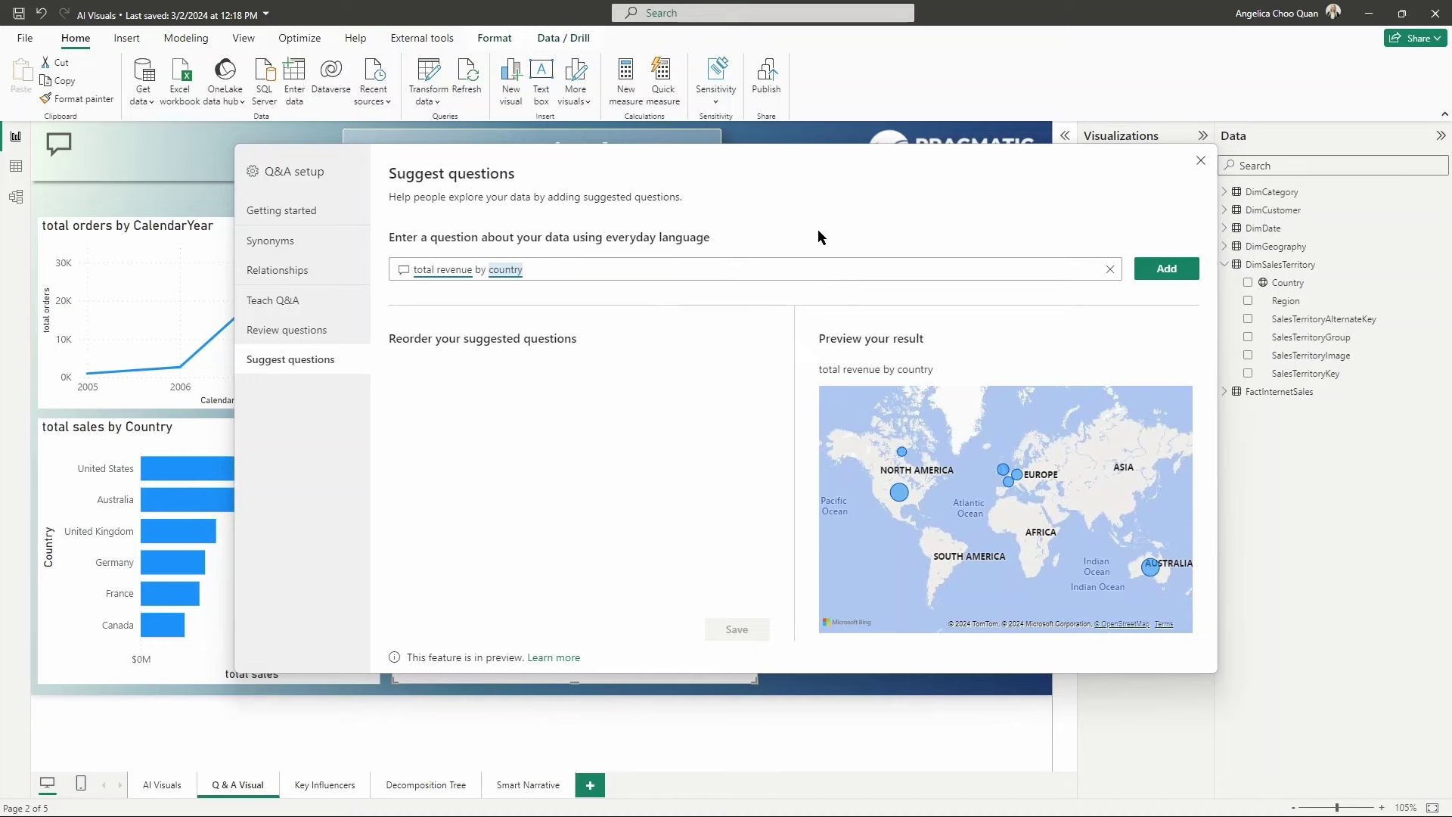
click(1157, 269)
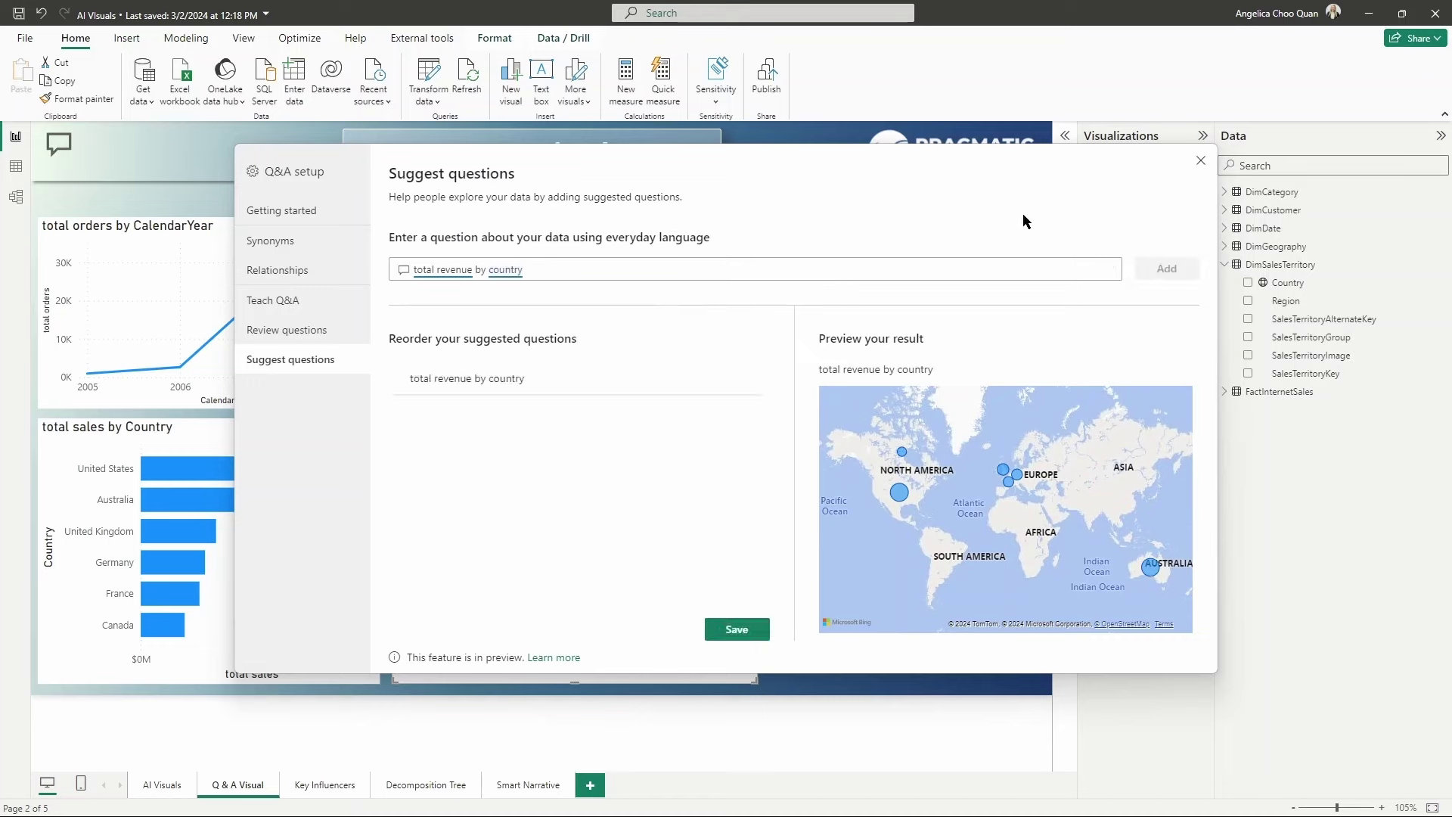
- Save the suggested questions and close Q&A setup, confirming the save
click(733, 629)
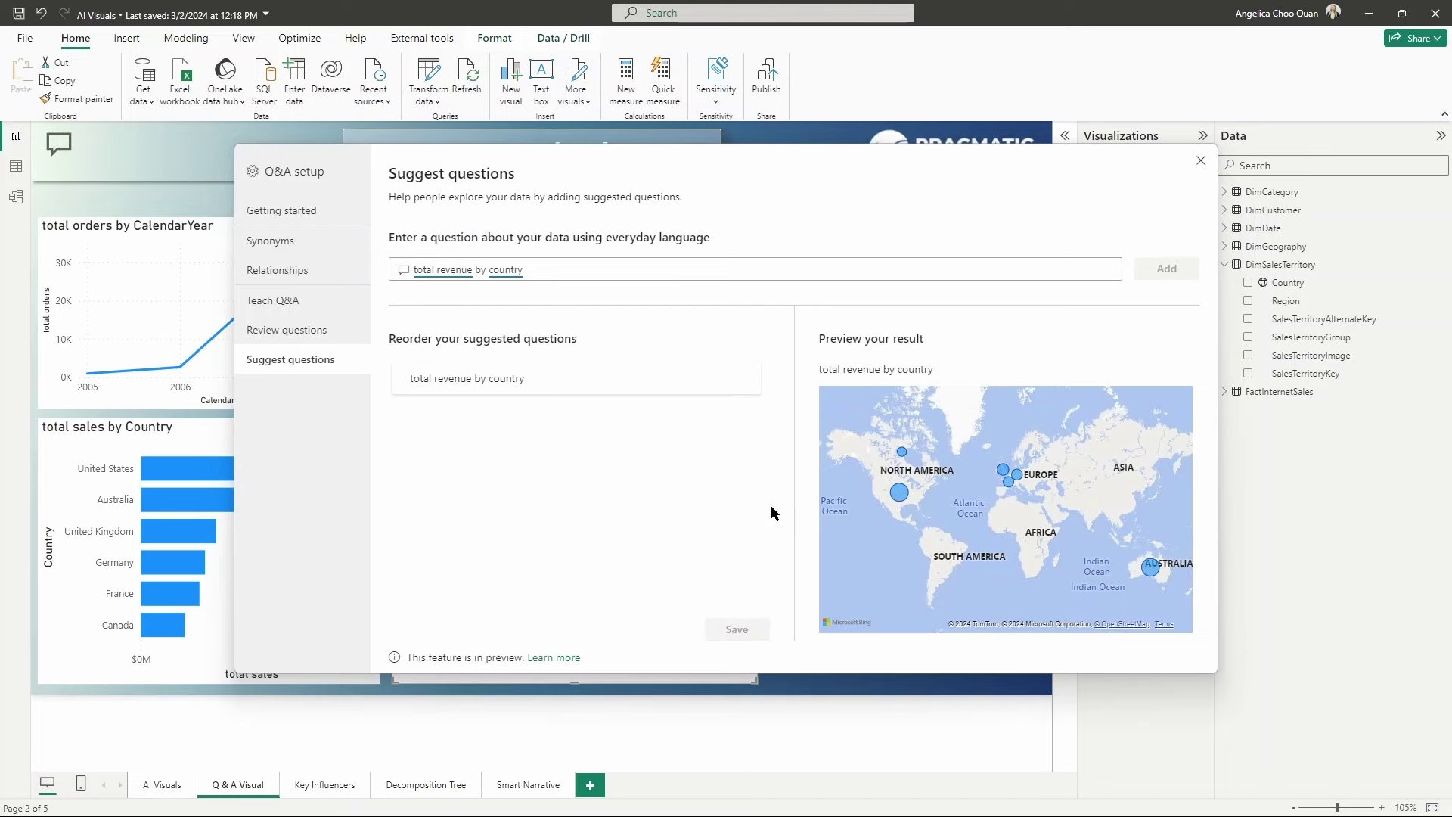
click(1200, 162)
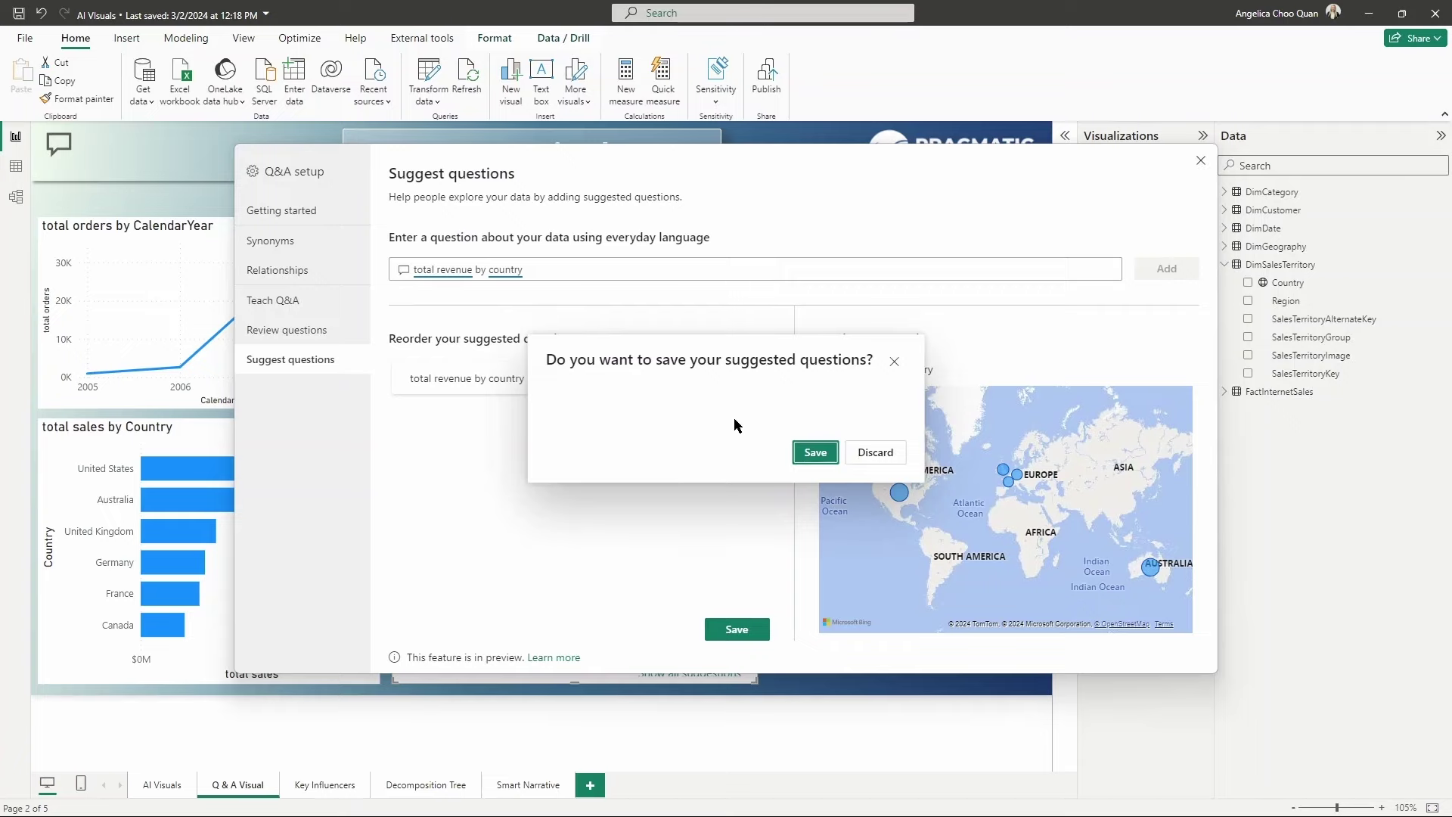
click(813, 453)
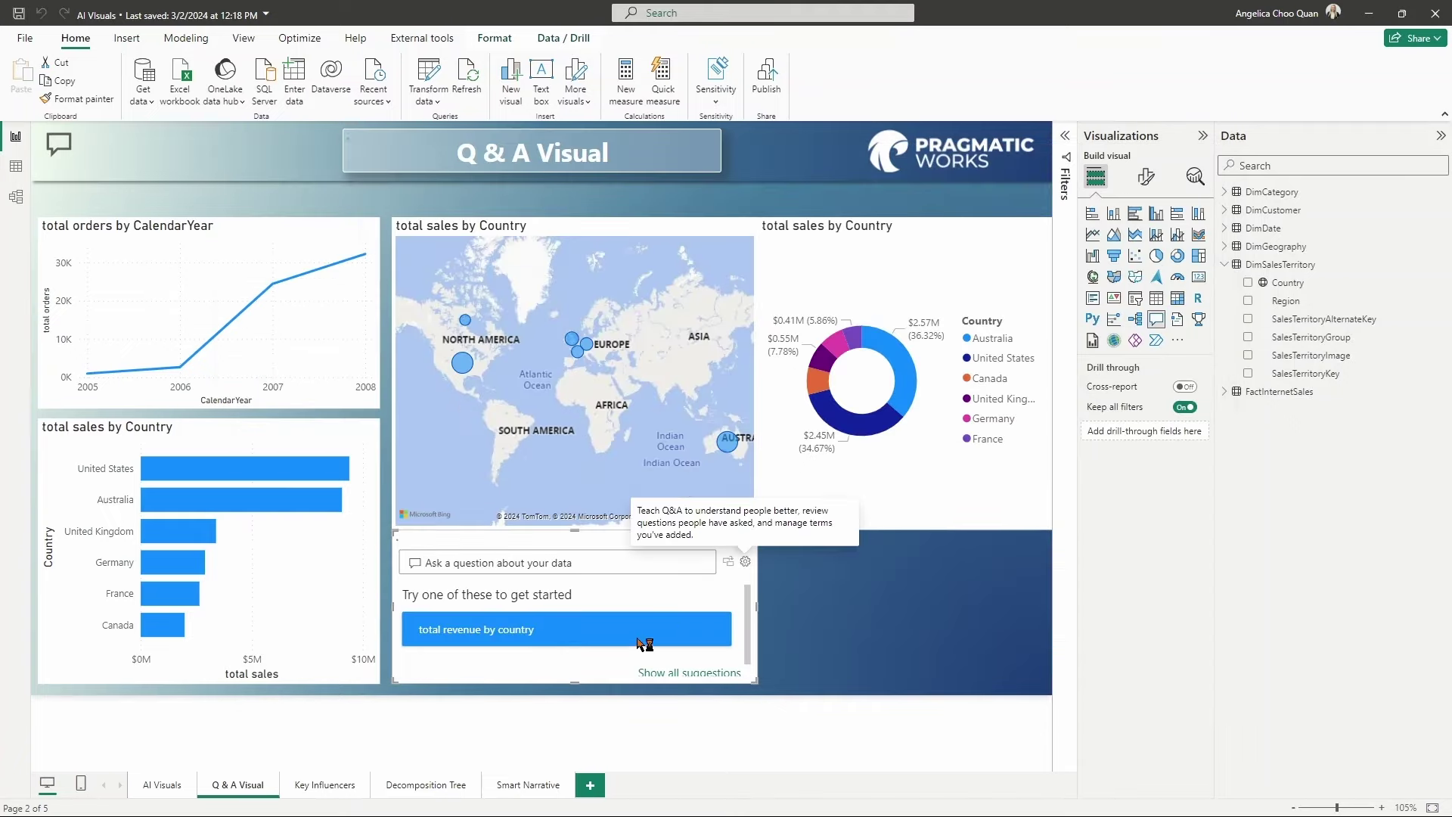